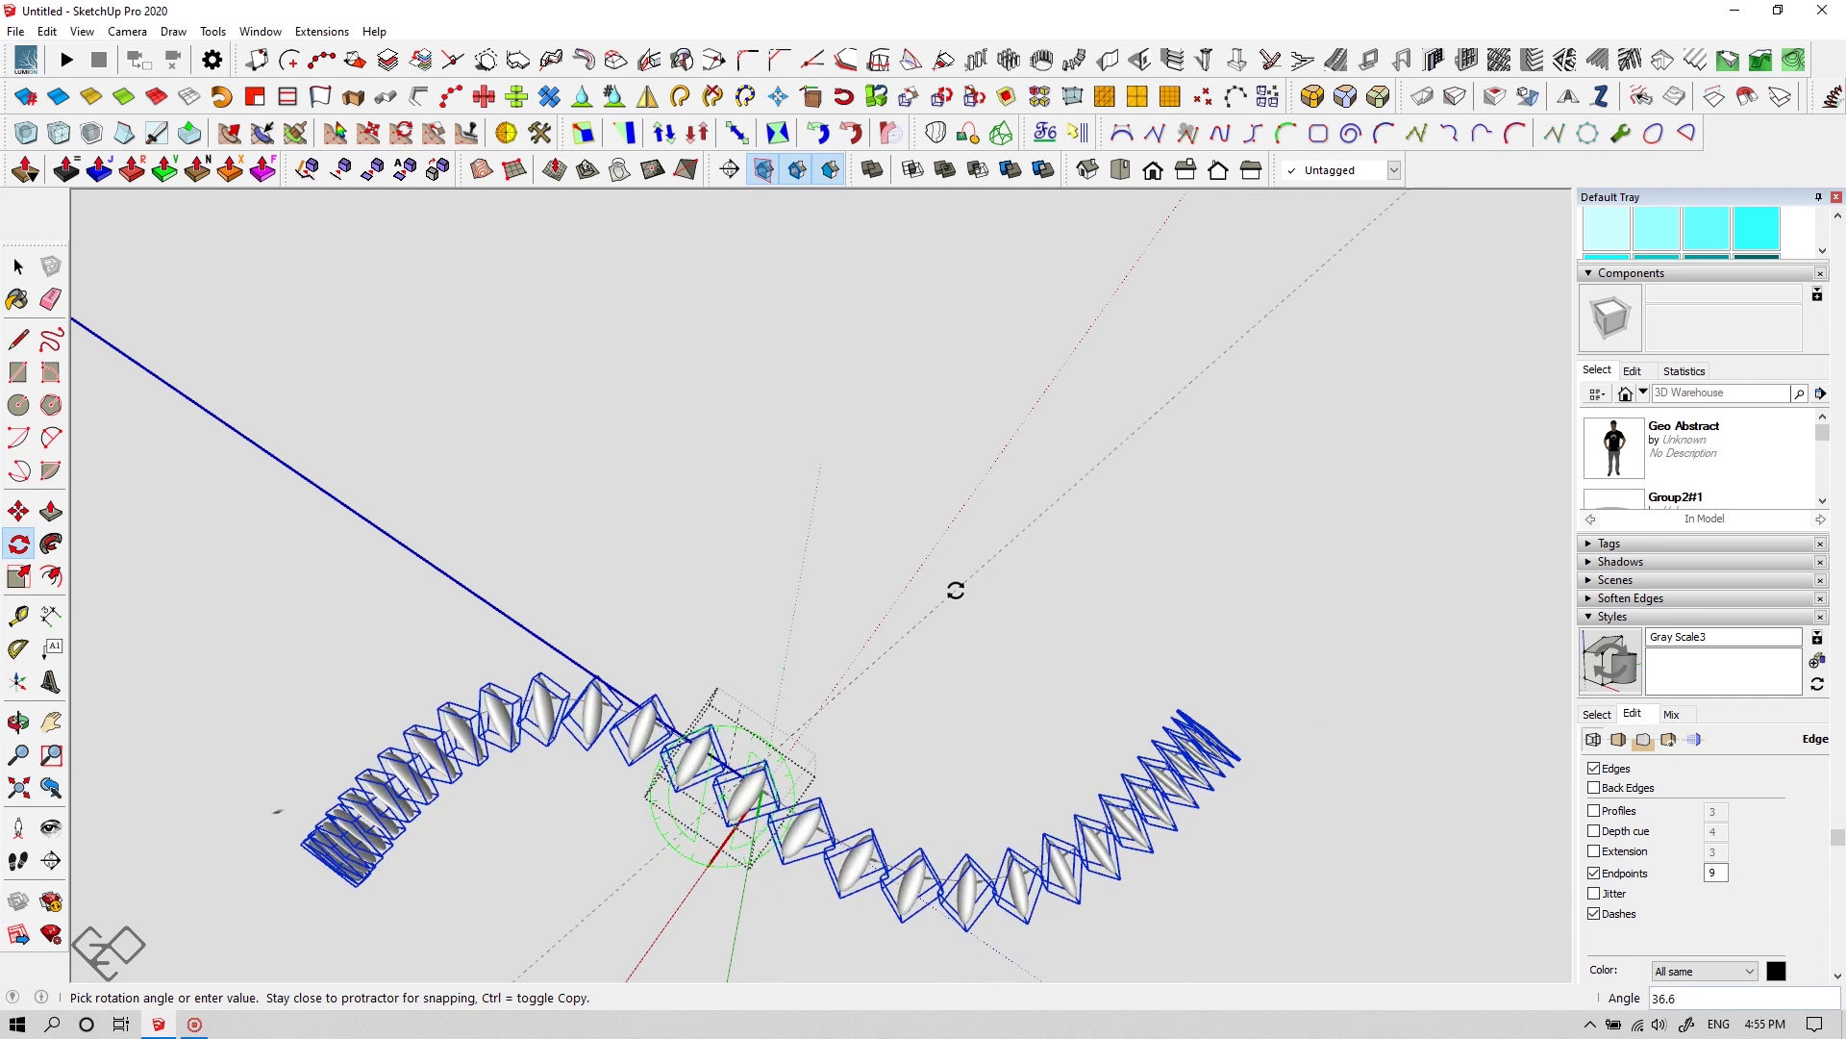
Commit the ellipsoid array rotation and convert the blue polyline into a Catmull spline
click(955, 590)
key(space)
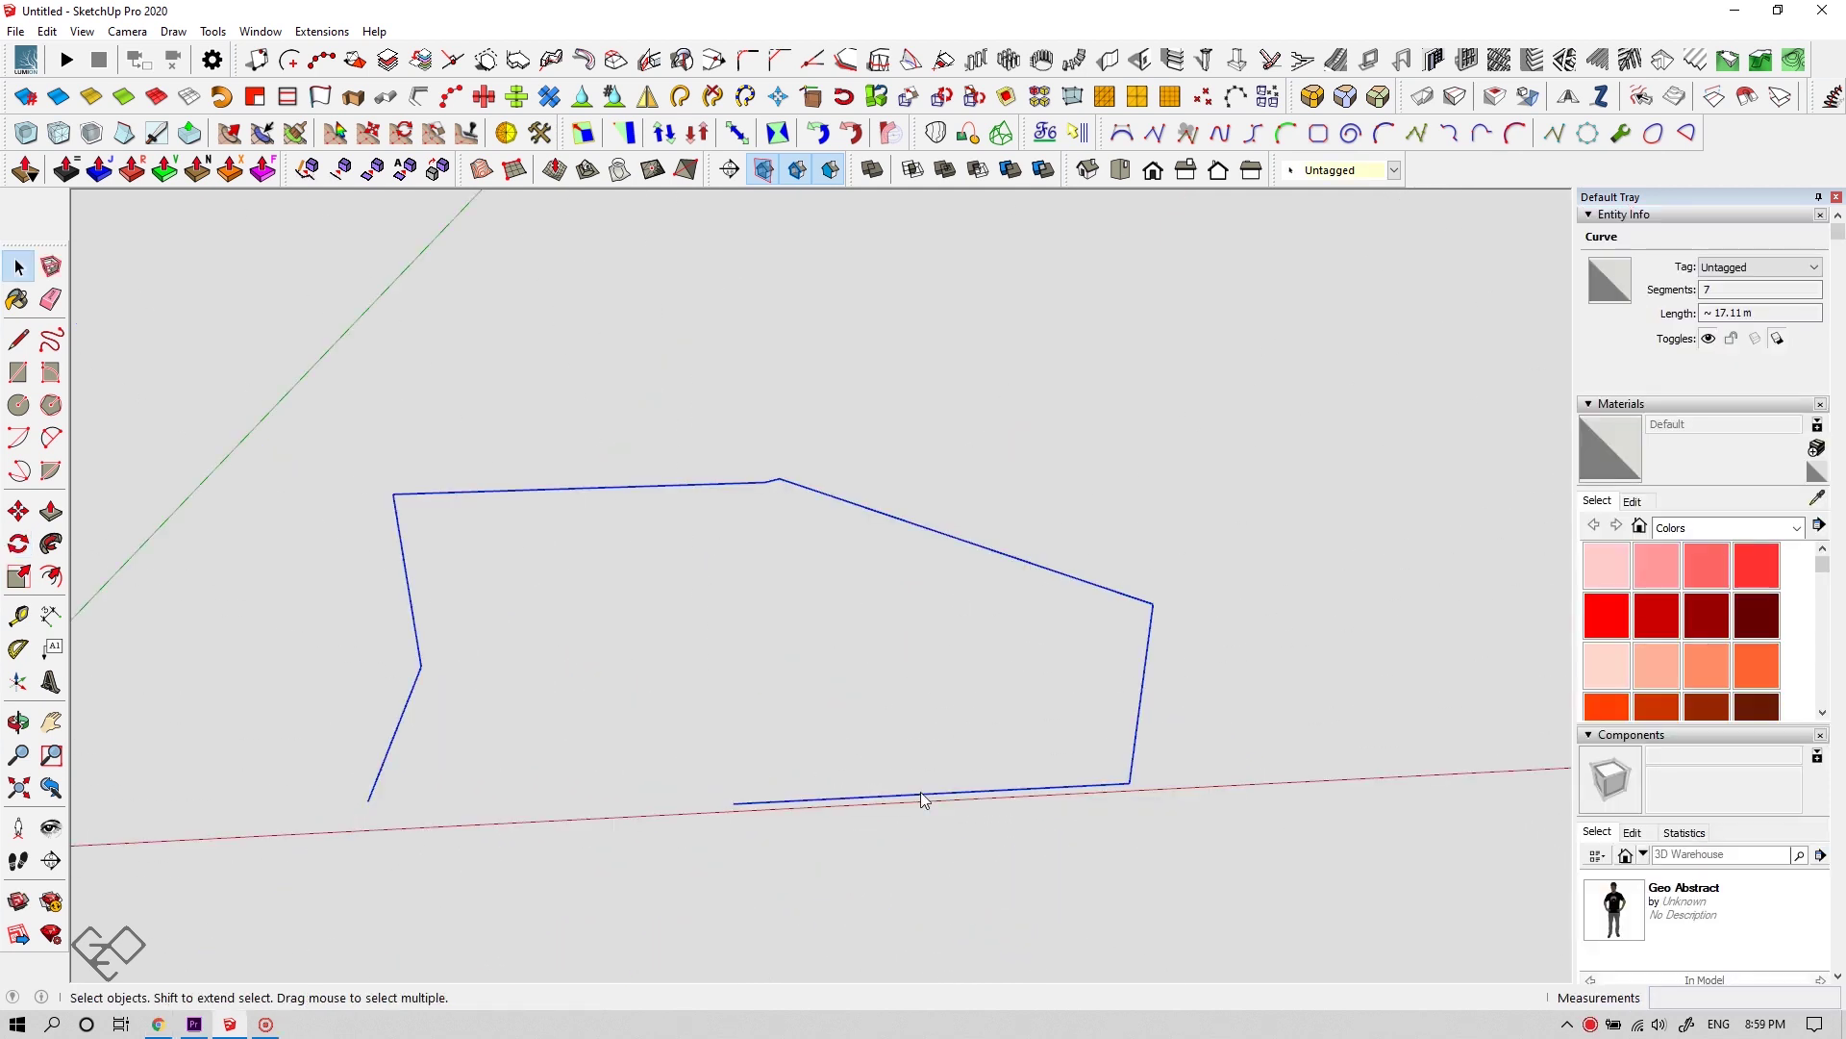
right_click(921, 792)
mouse_move(1000, 752)
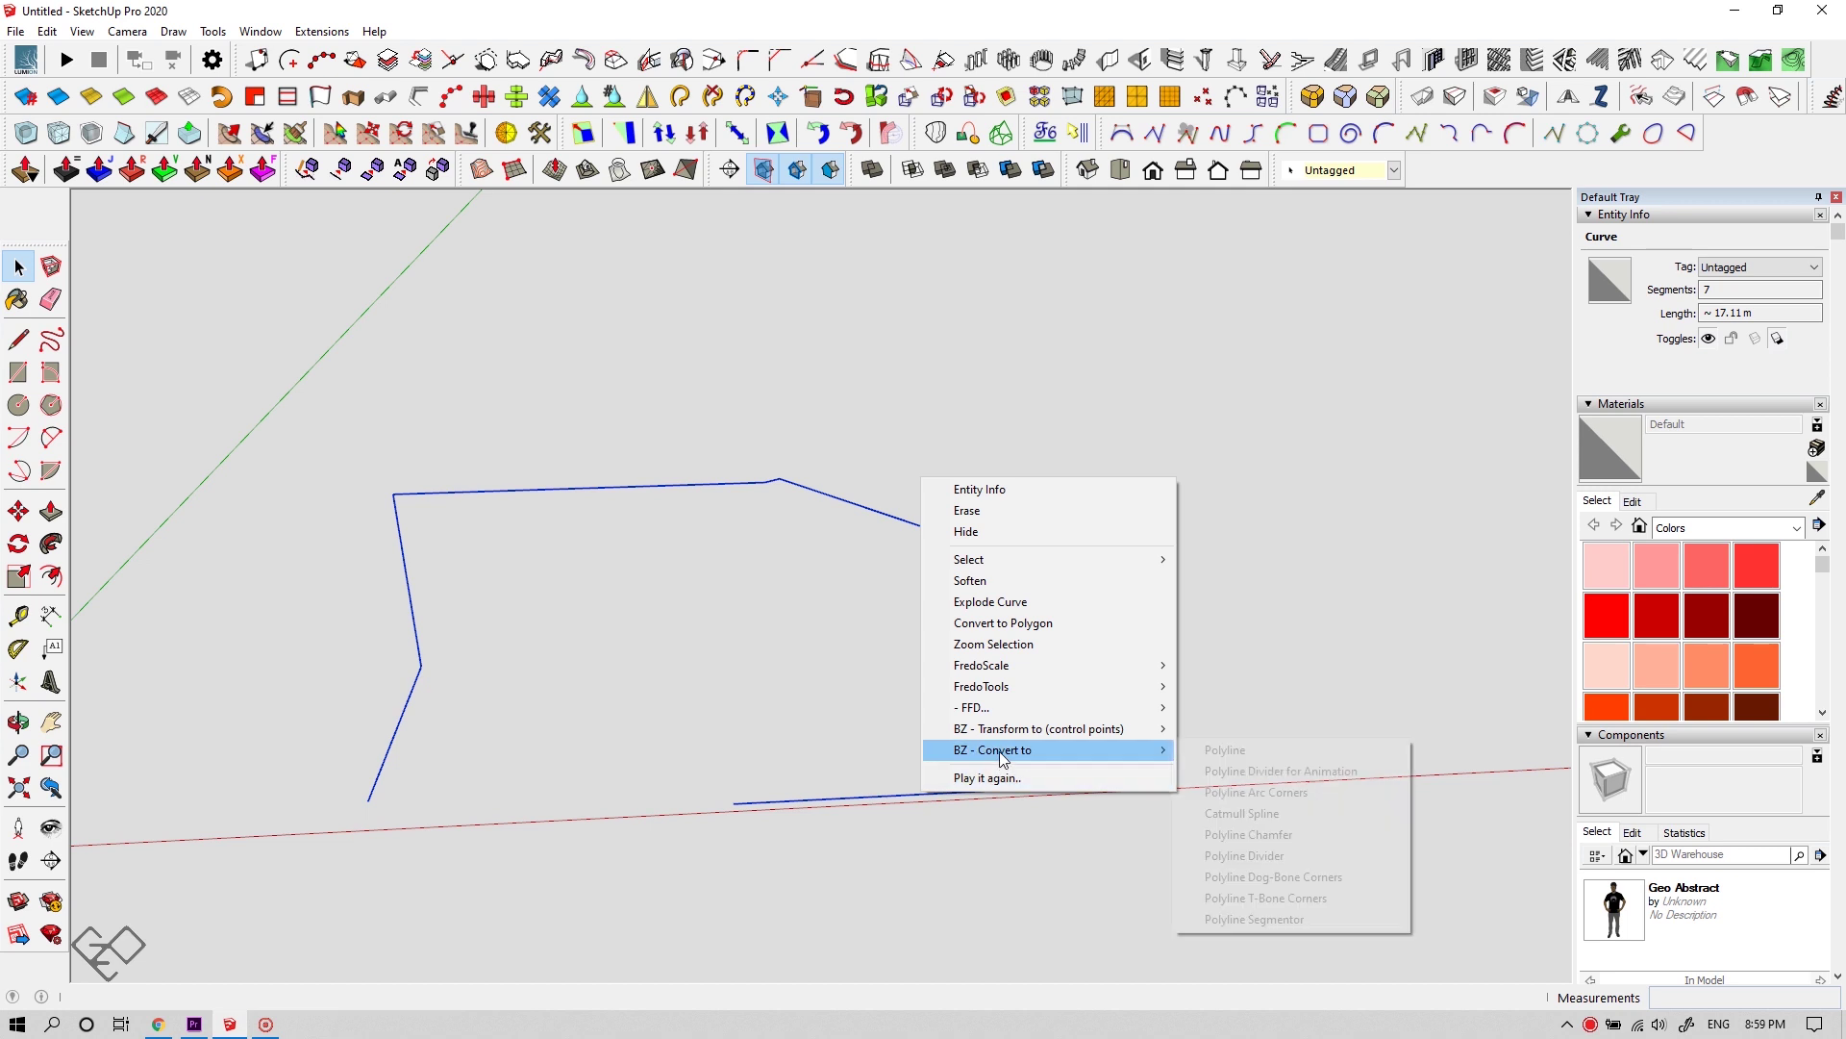
click(1271, 813)
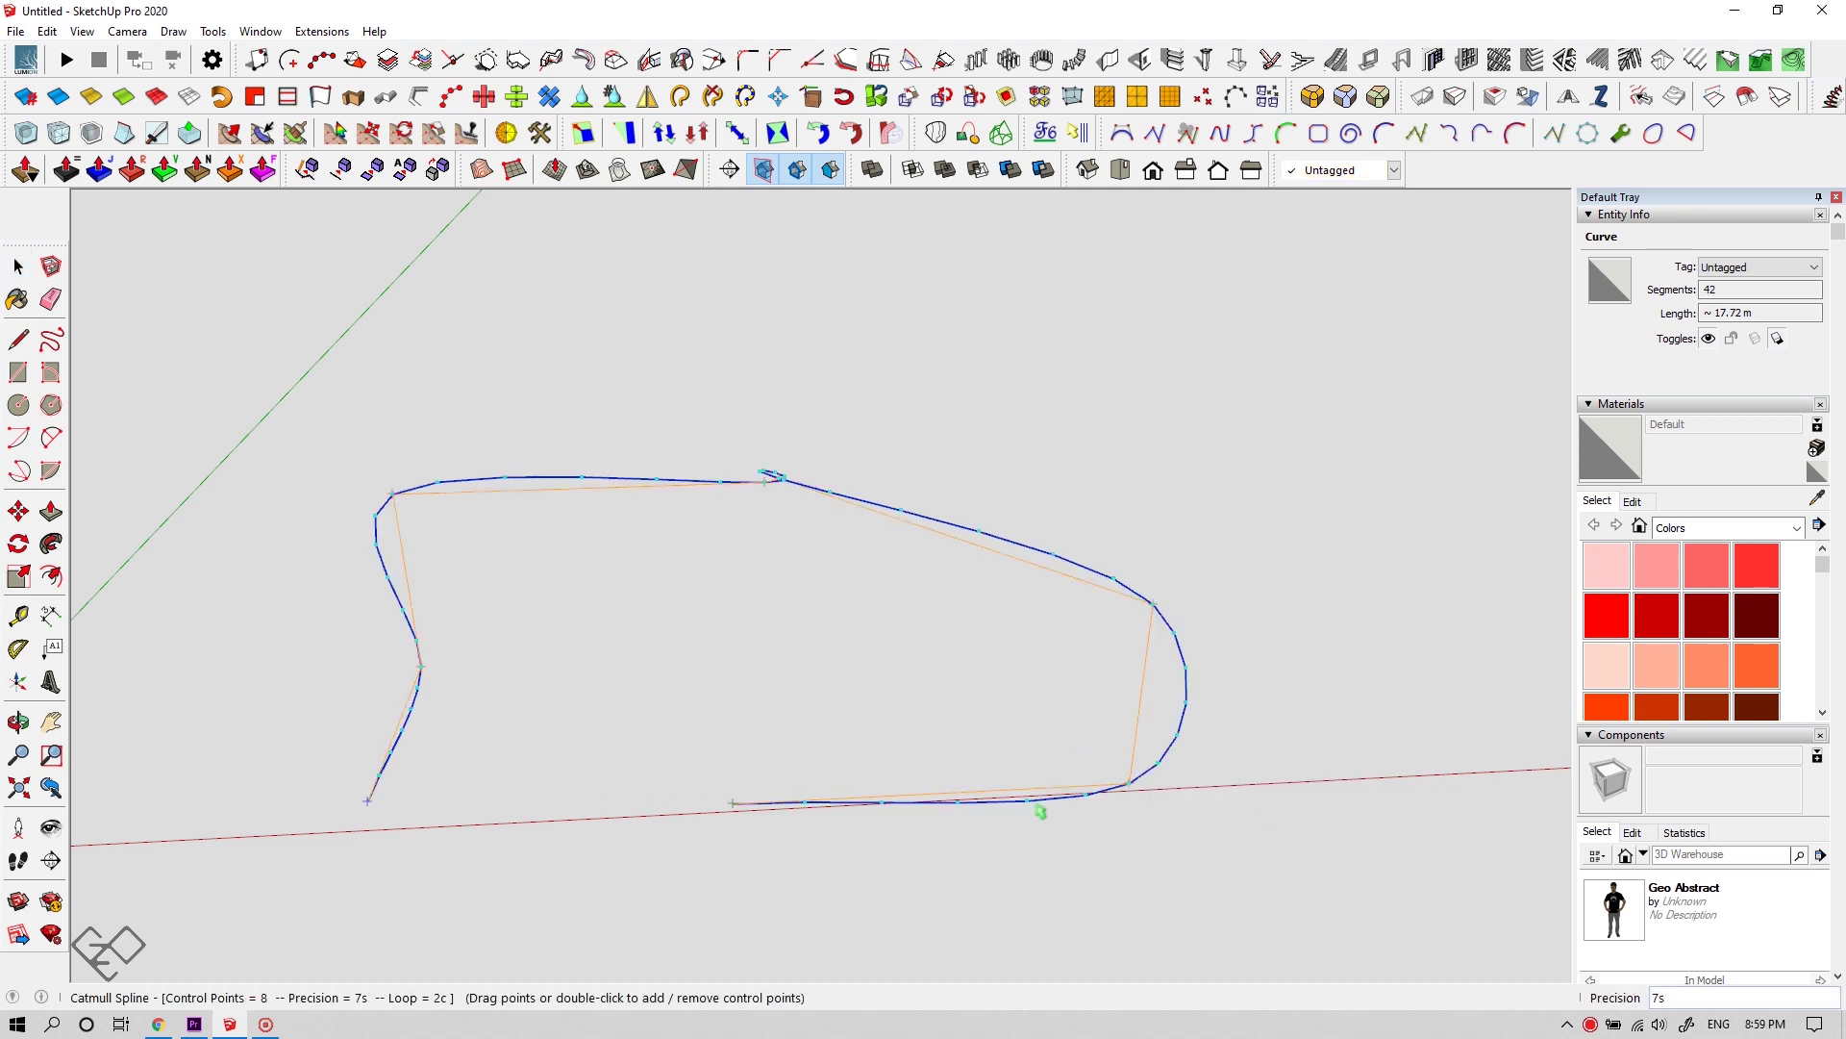
middle_drag(1040, 811, 664, 741)
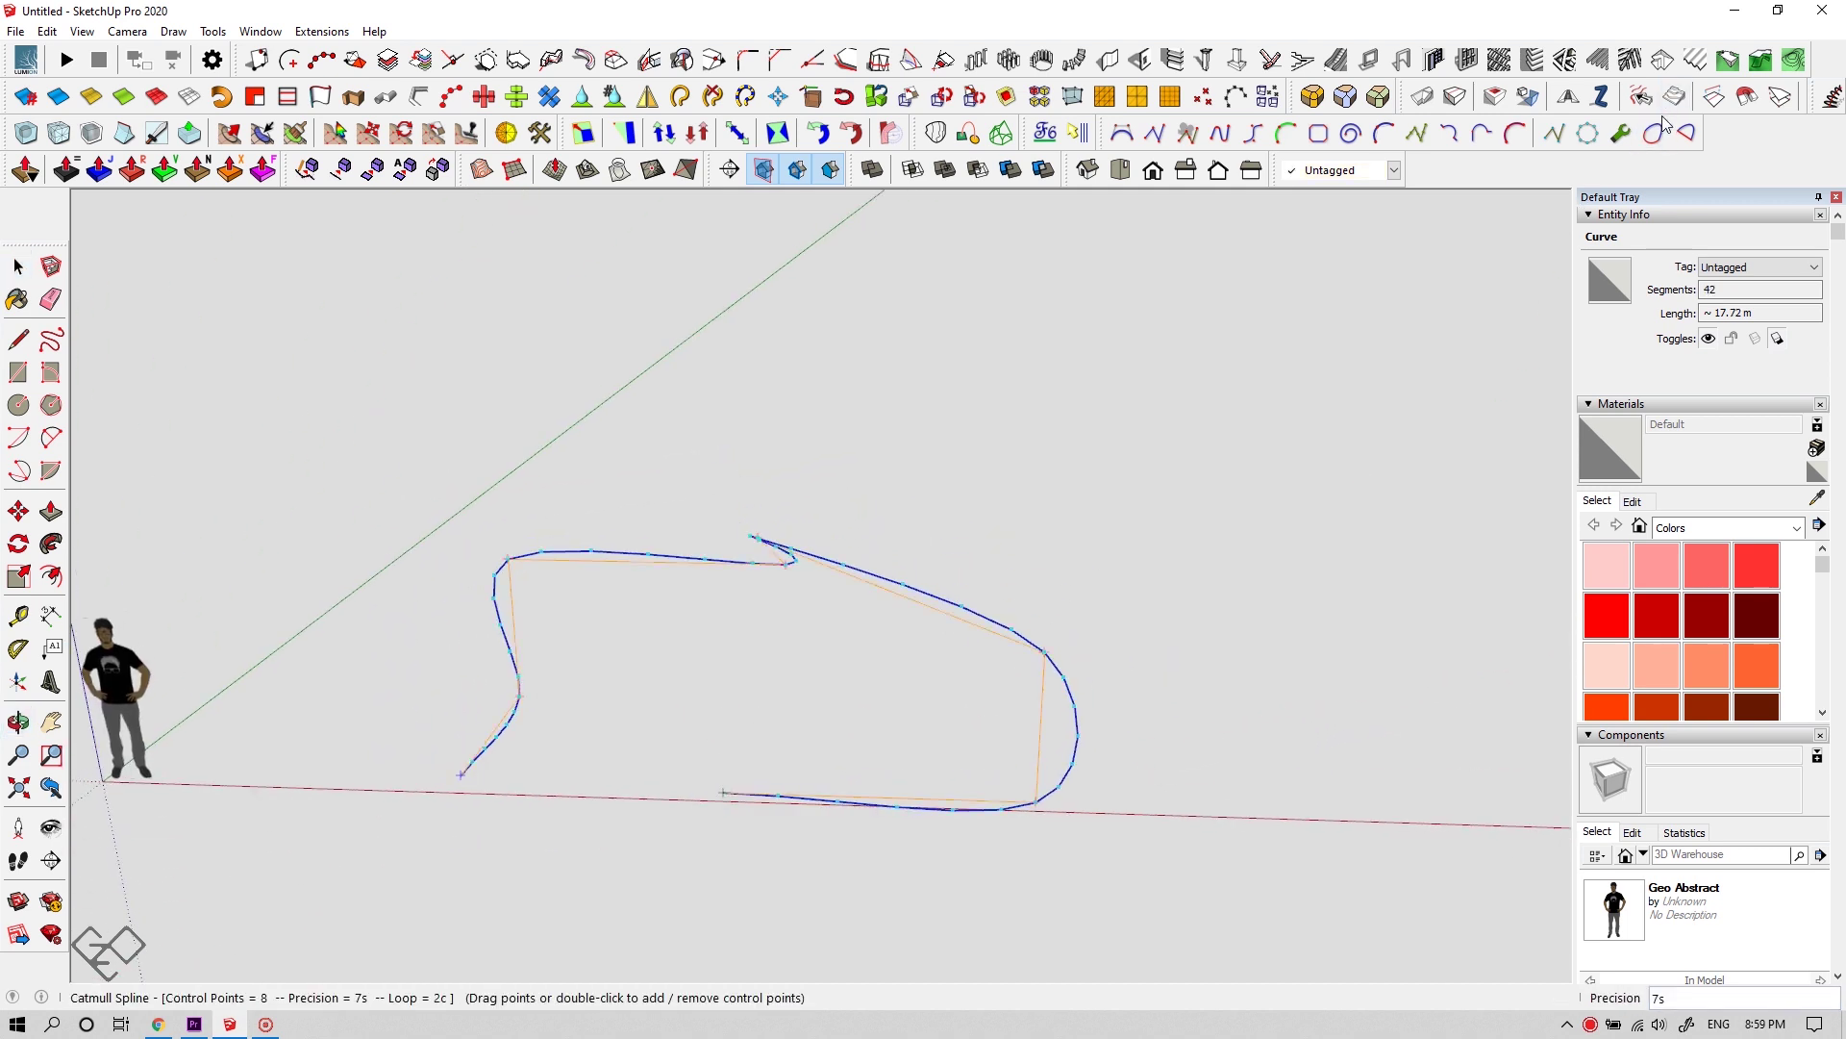
mouse_move(883, 658)
middle_down()
mouse_move(1093, 593)
mouse_move(885, 650)
middle_up()
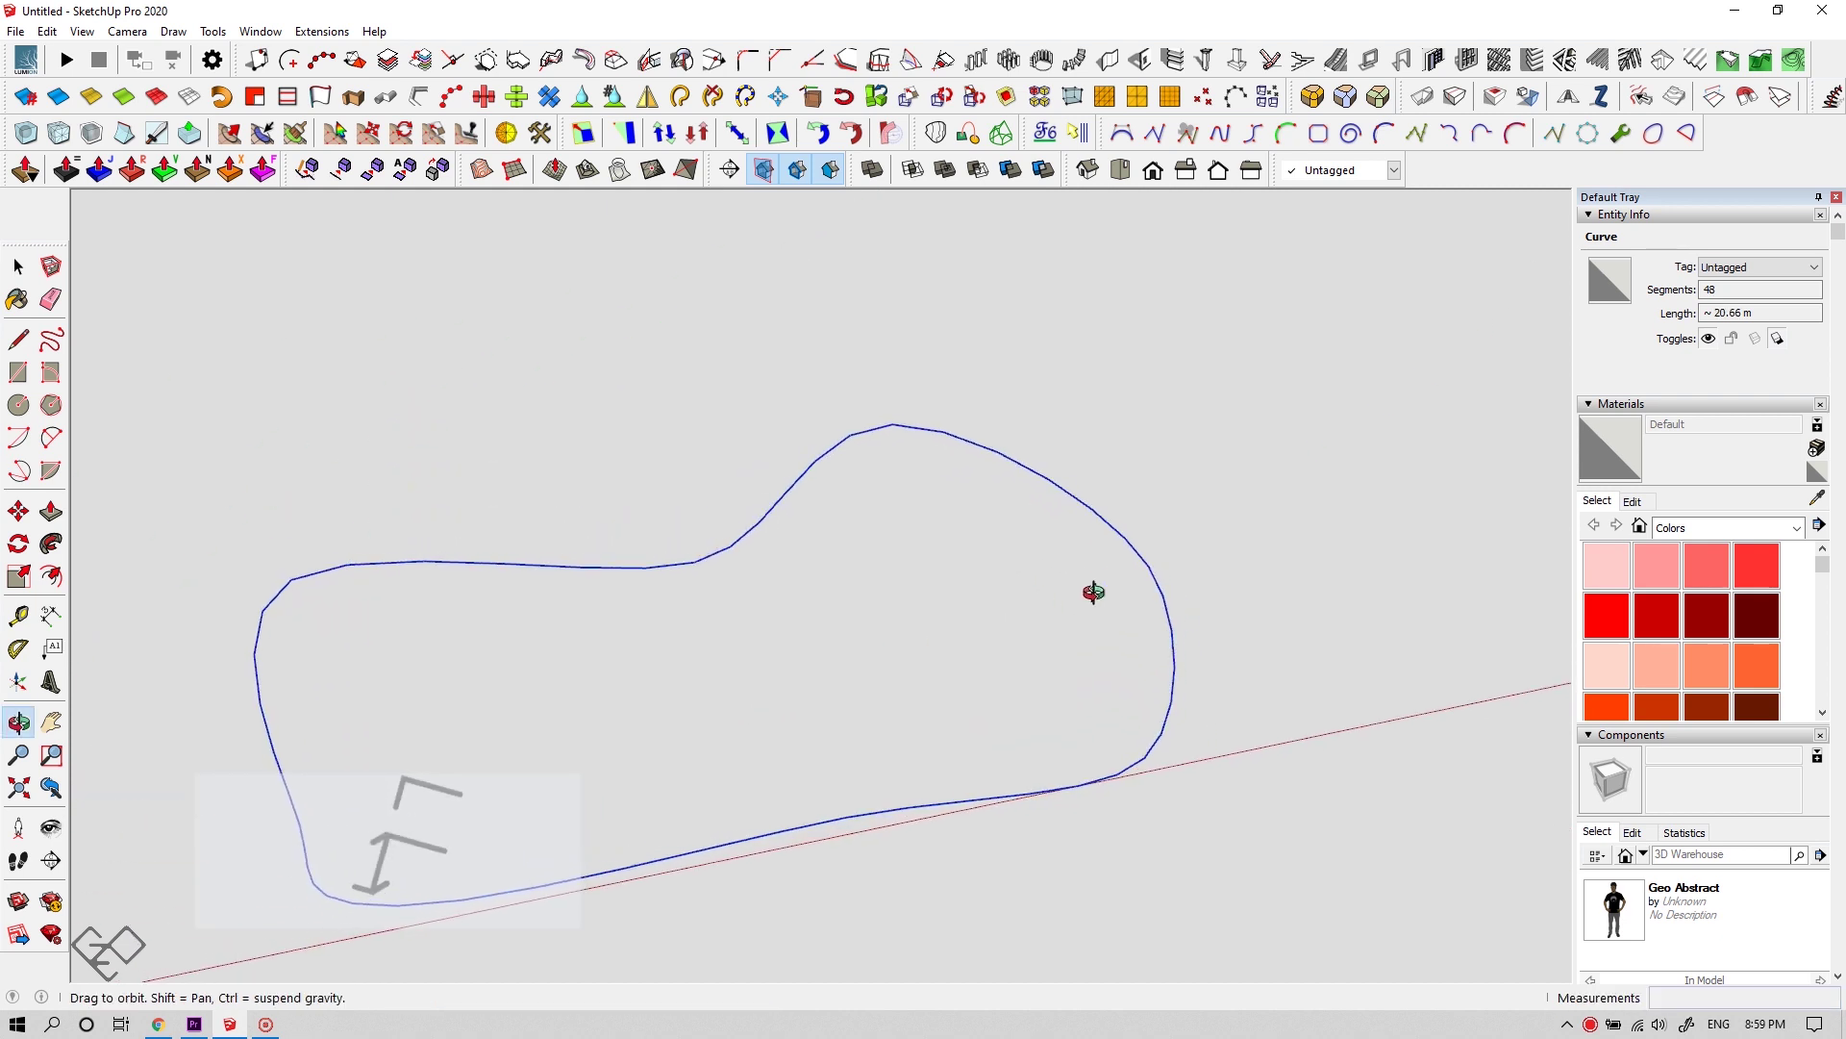
key(space)
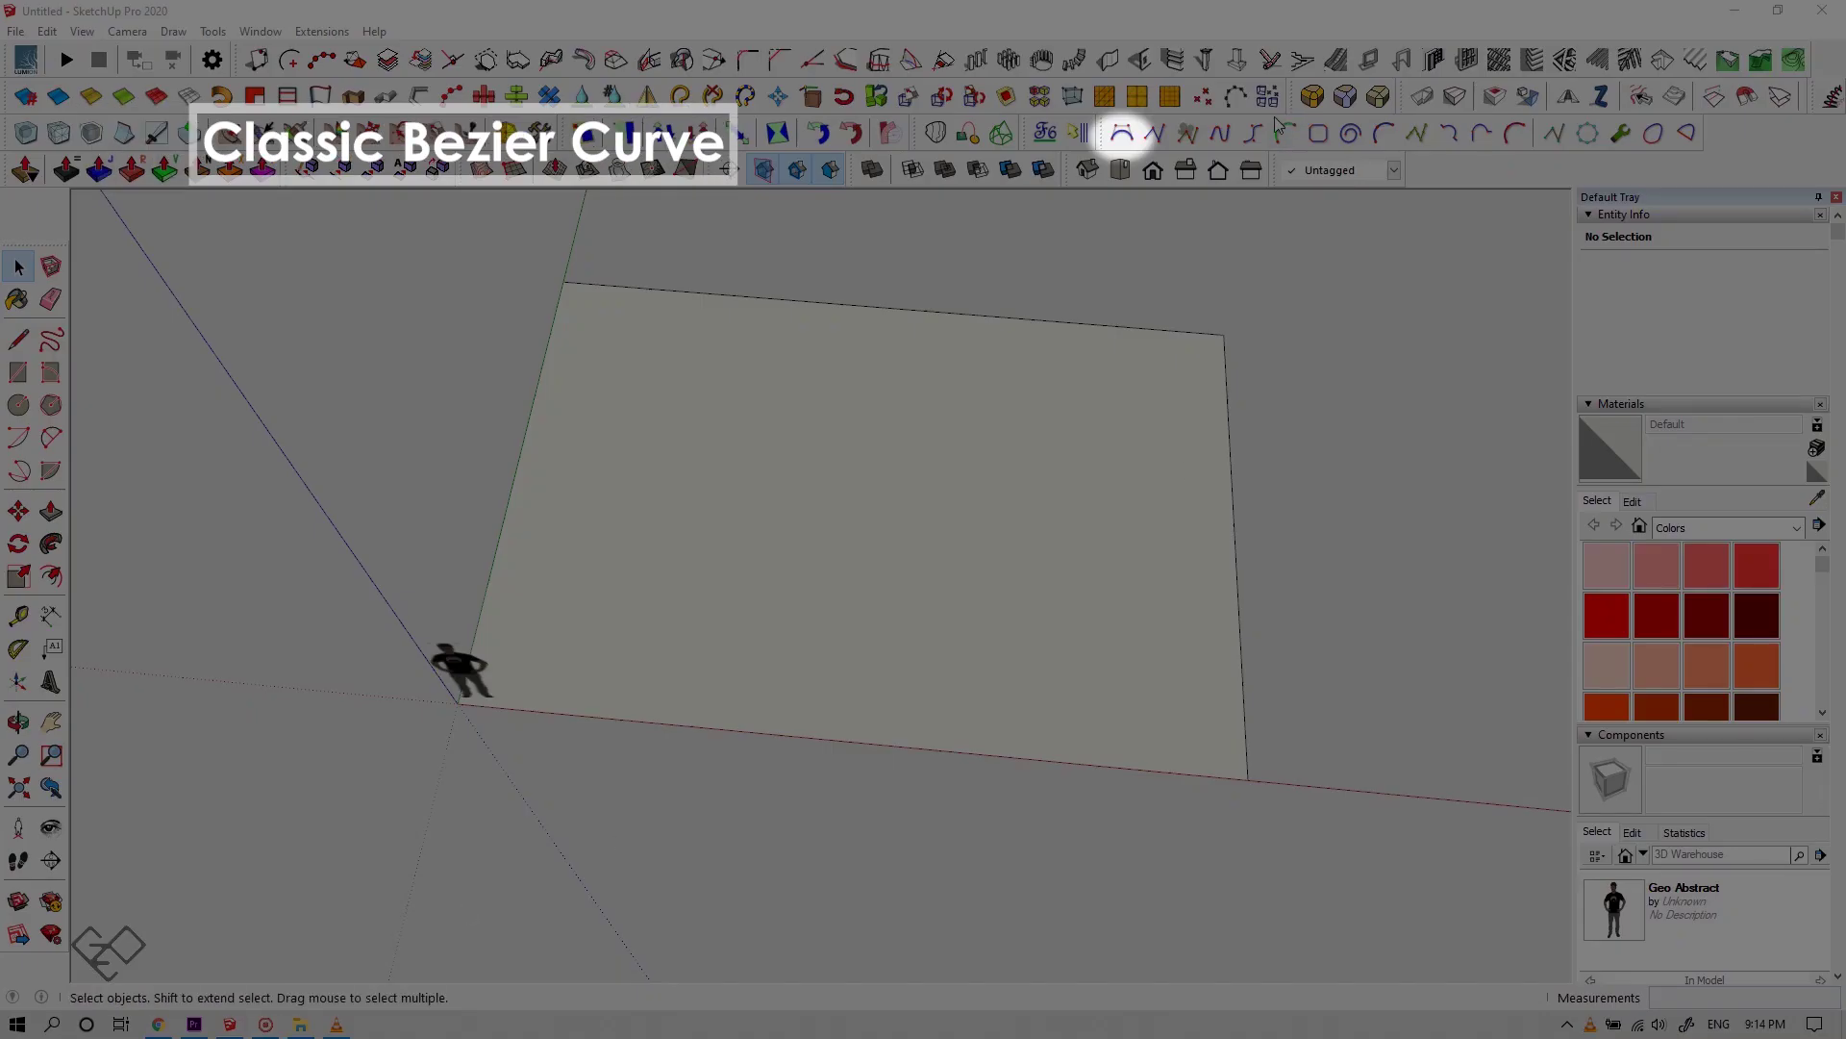
Draw a Classic Bezier curve on the face and reshape it with a fifth control point
click(1121, 132)
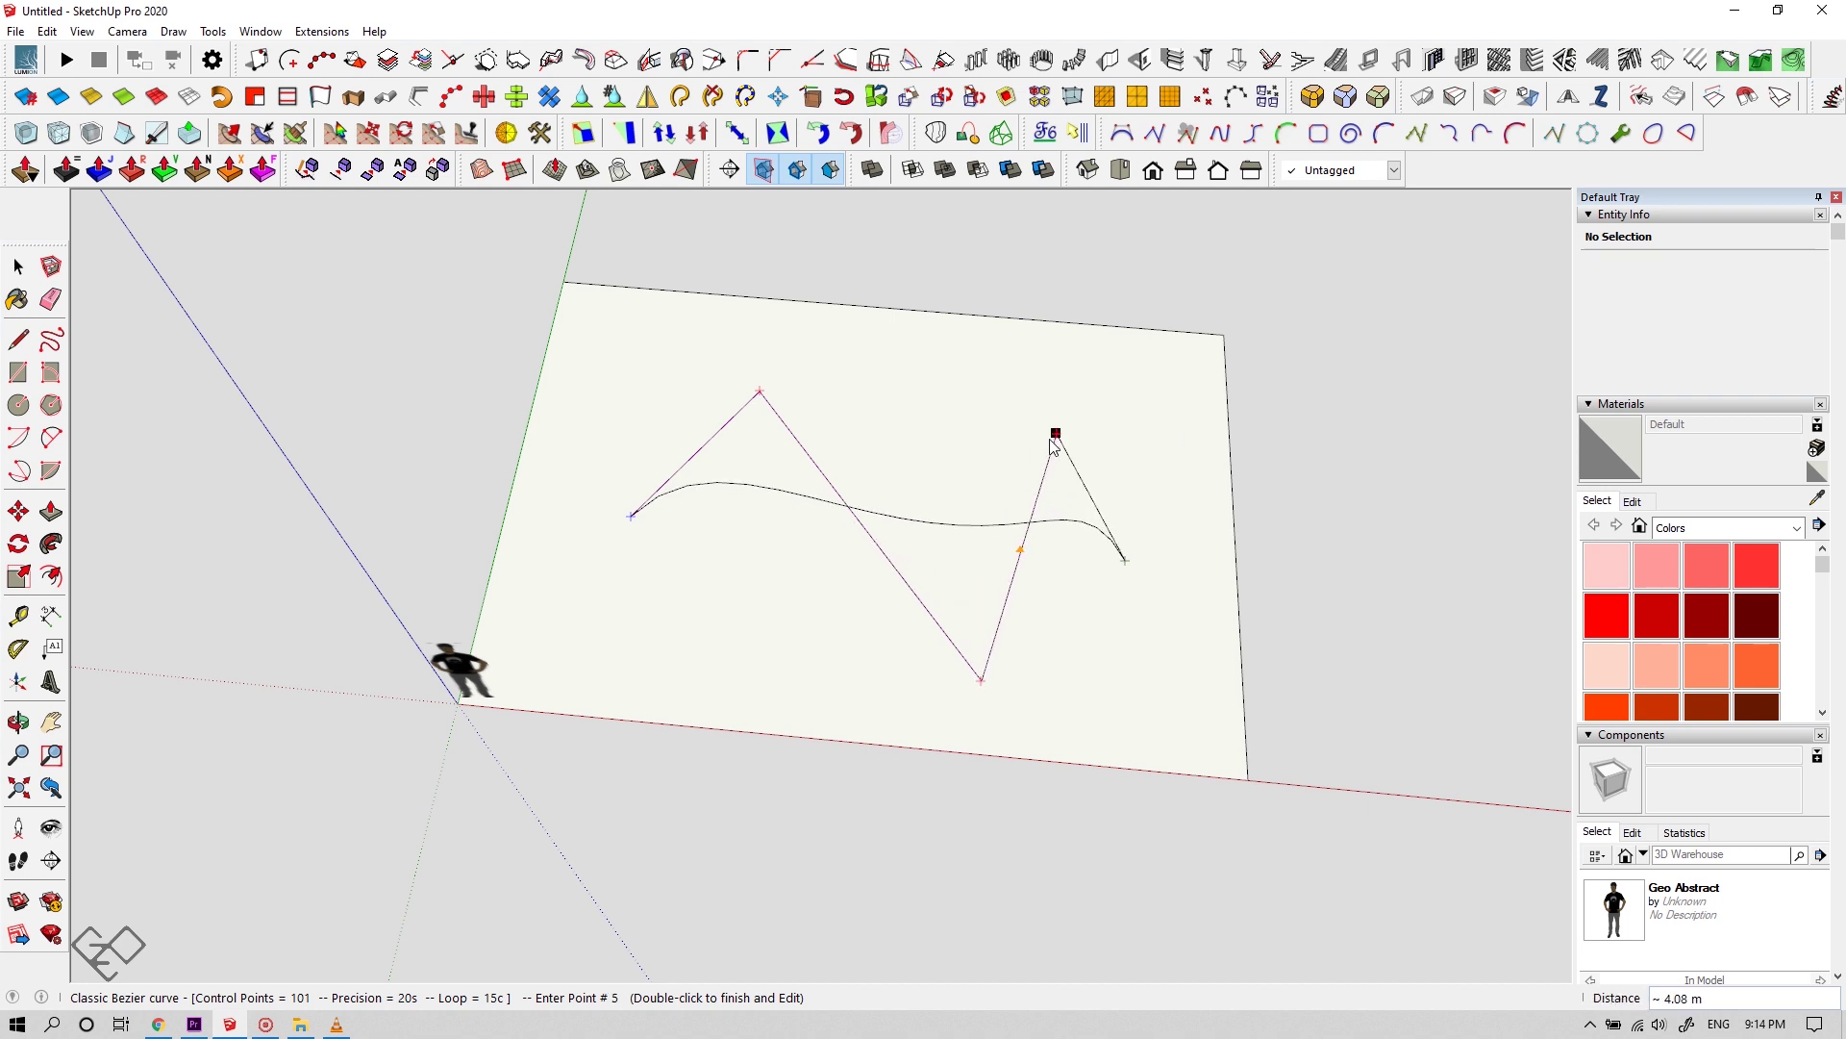
key(Escape)
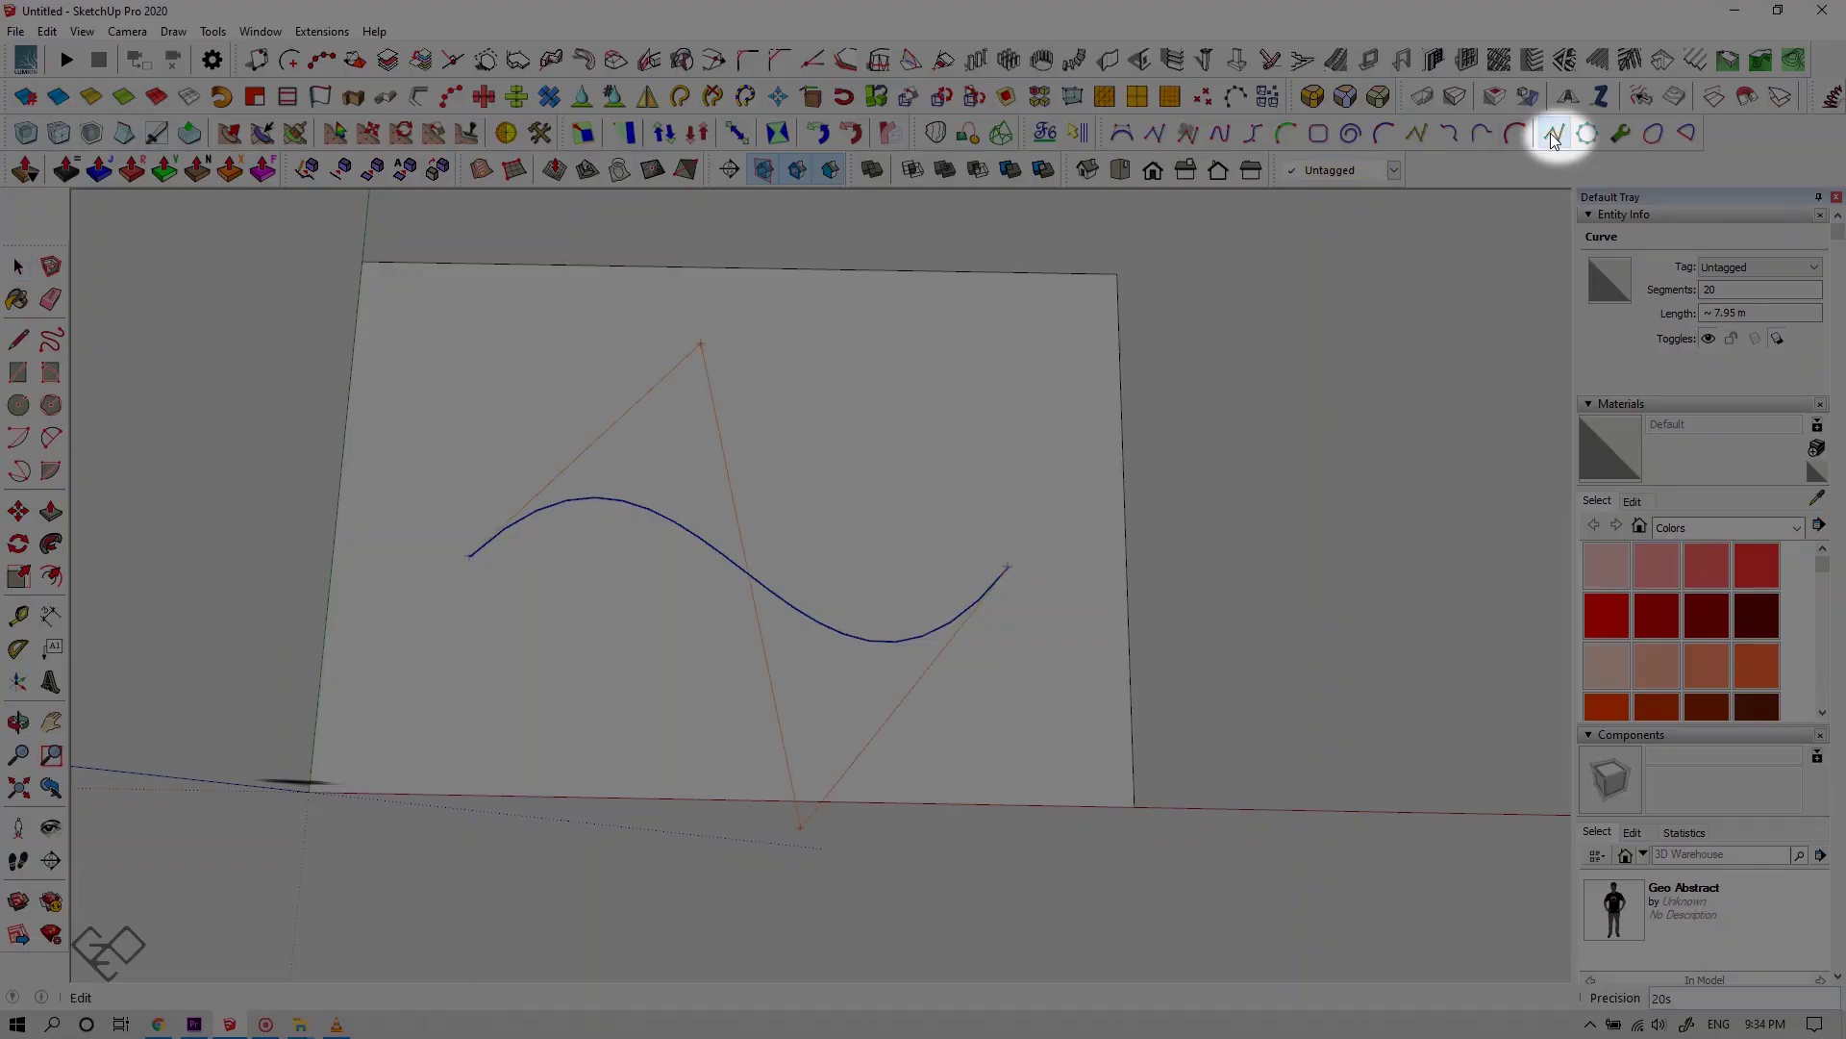
drag(951, 807, 733, 813)
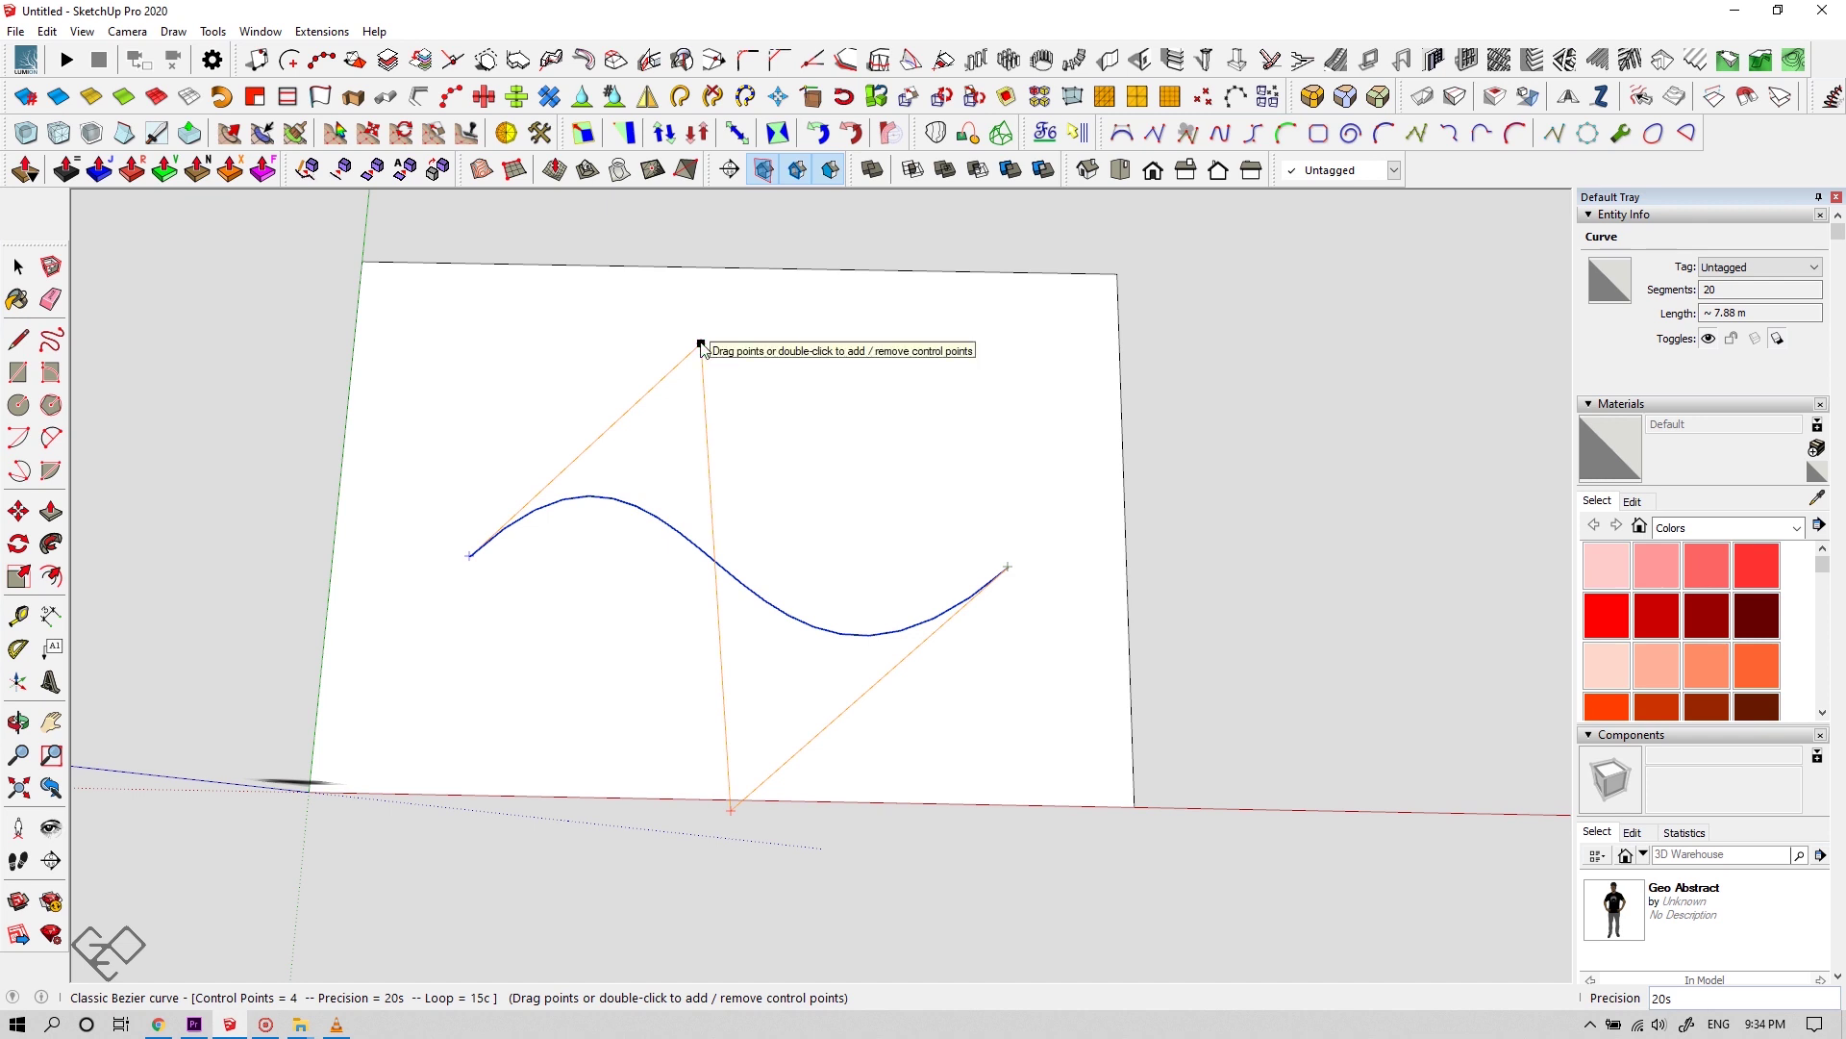
mouse_move(701, 346)
mouse_down()
mouse_move(610, 420)
mouse_move(713, 353)
mouse_up()
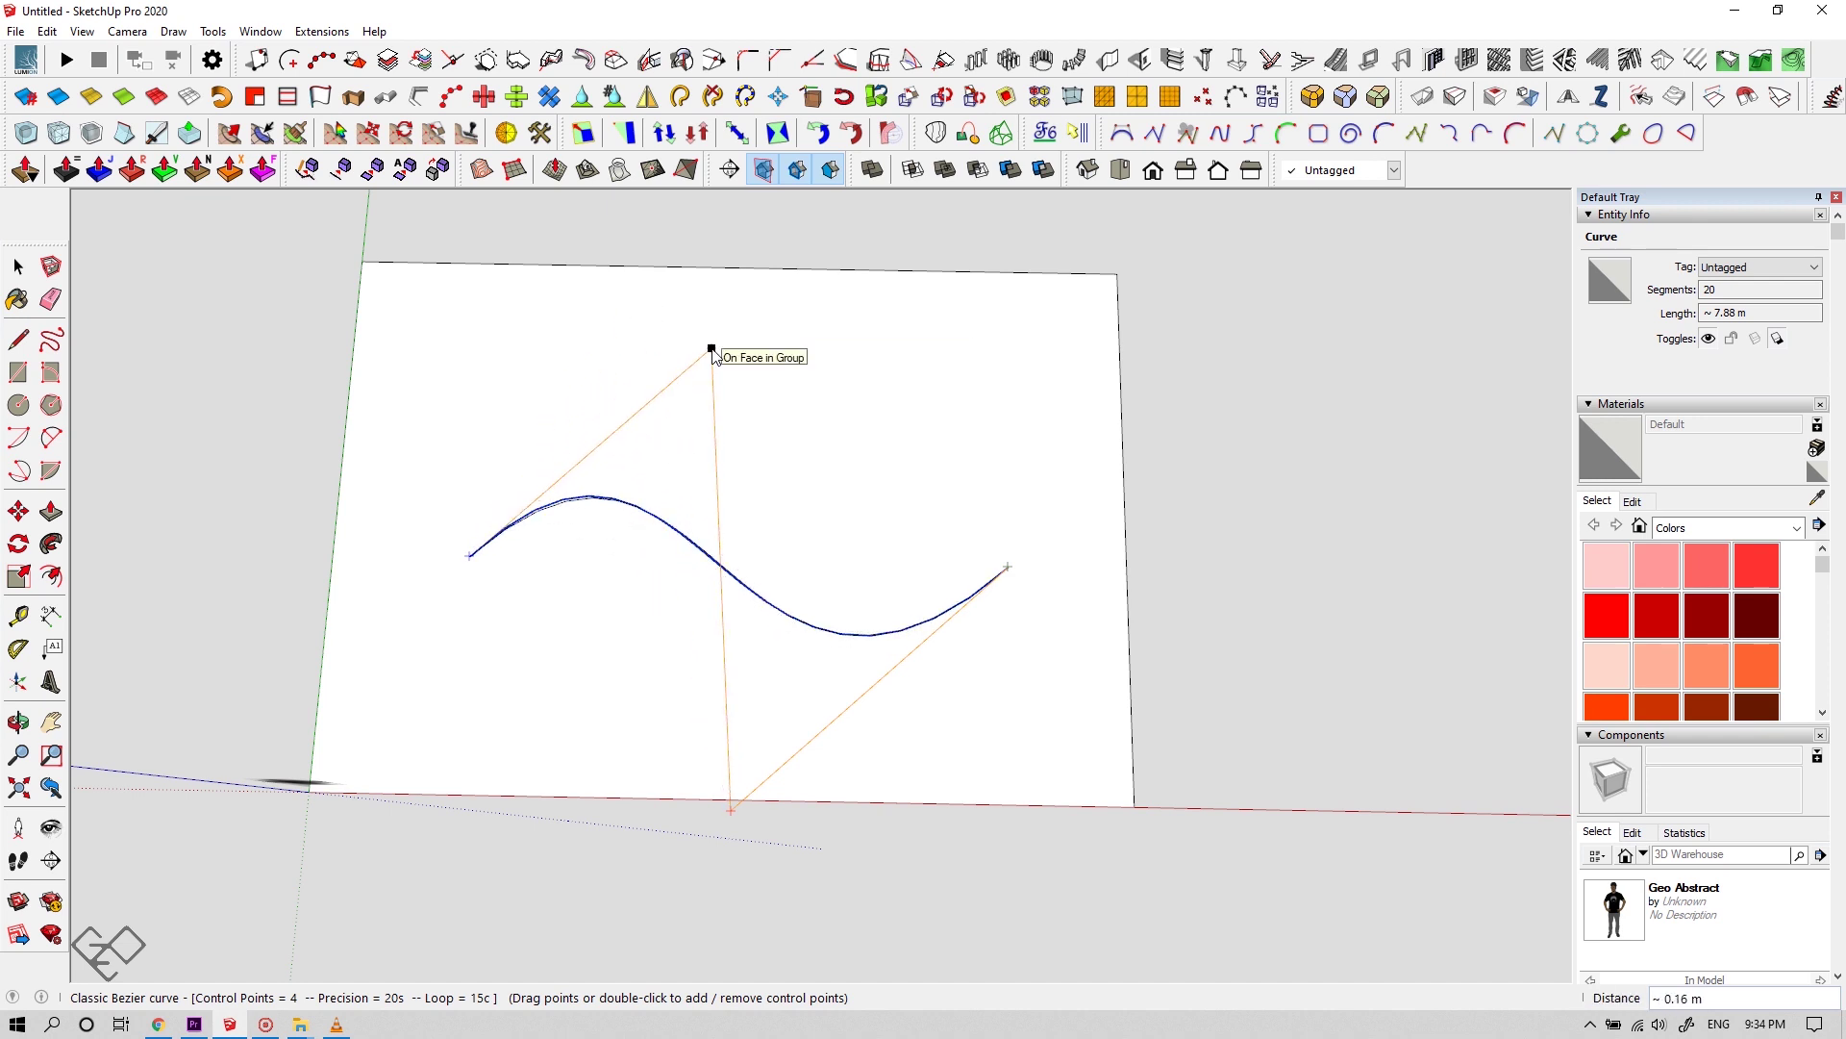
double_click(719, 493)
drag(719, 492, 766, 485)
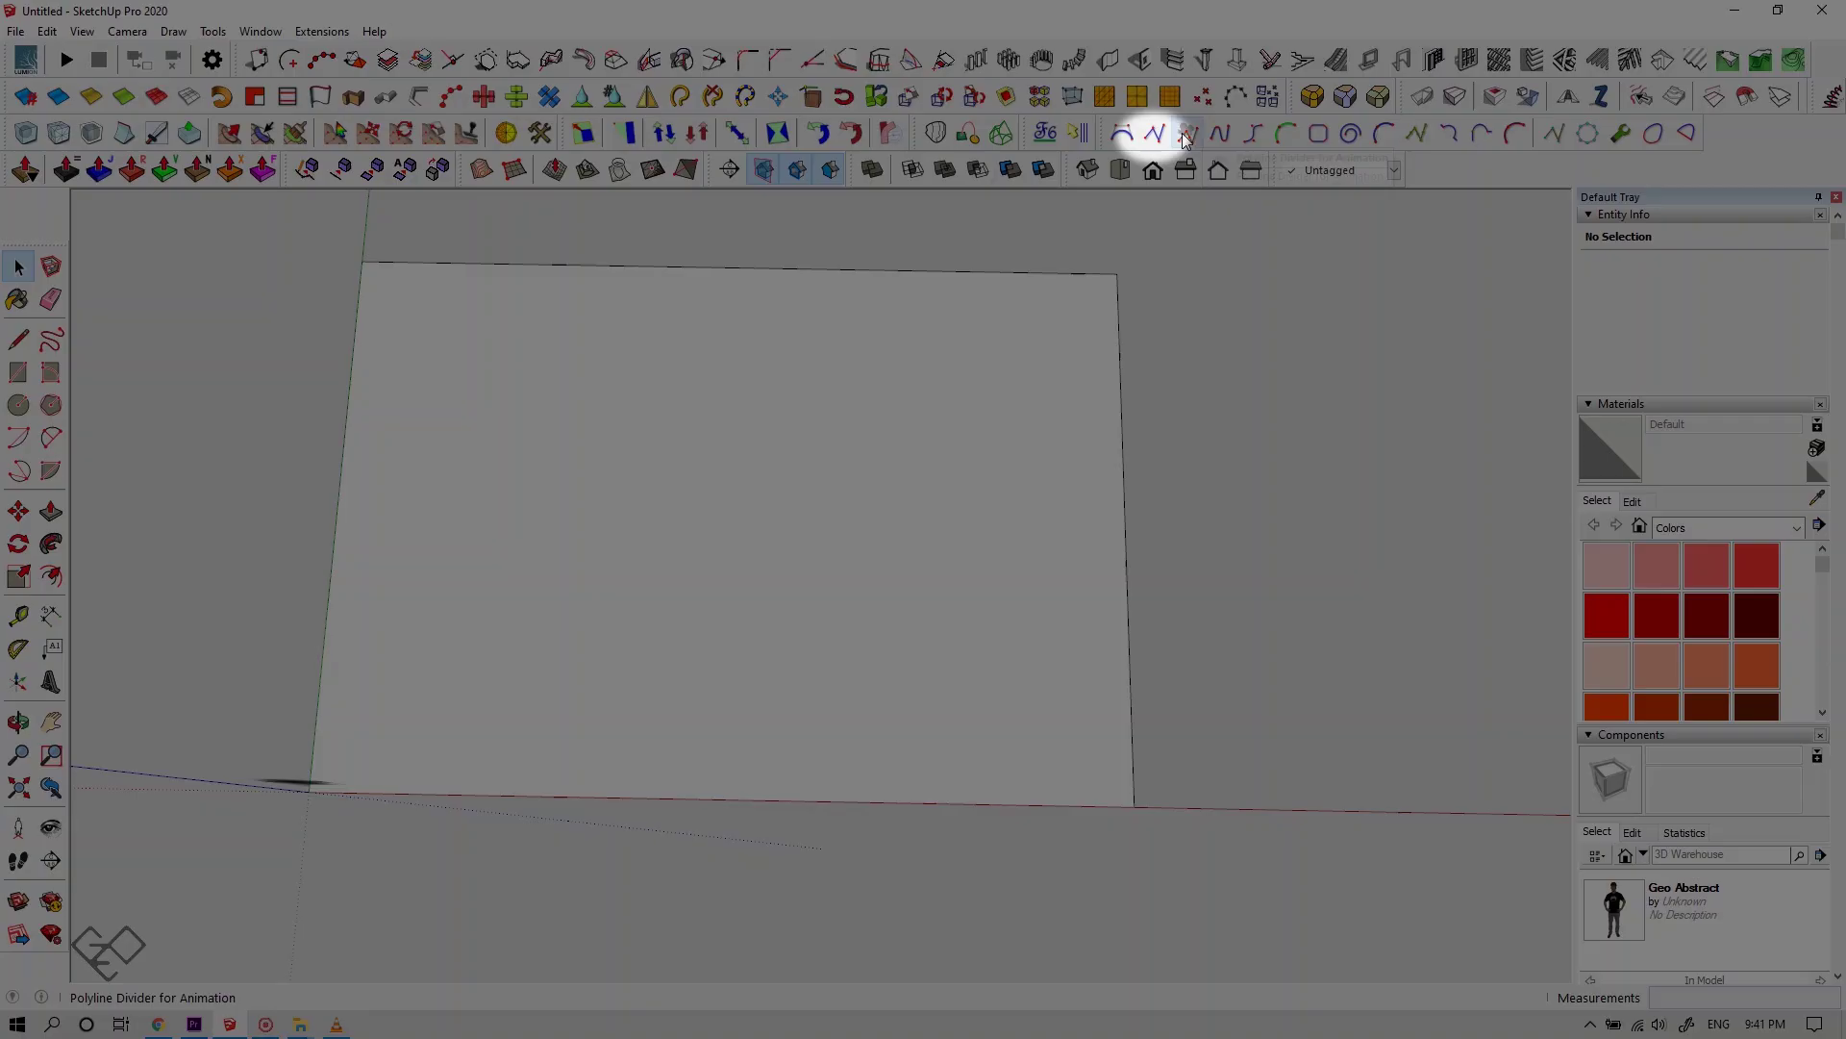
Draw a zigzag polyline with a squared top on the face
click(356, 692)
click(446, 480)
click(528, 728)
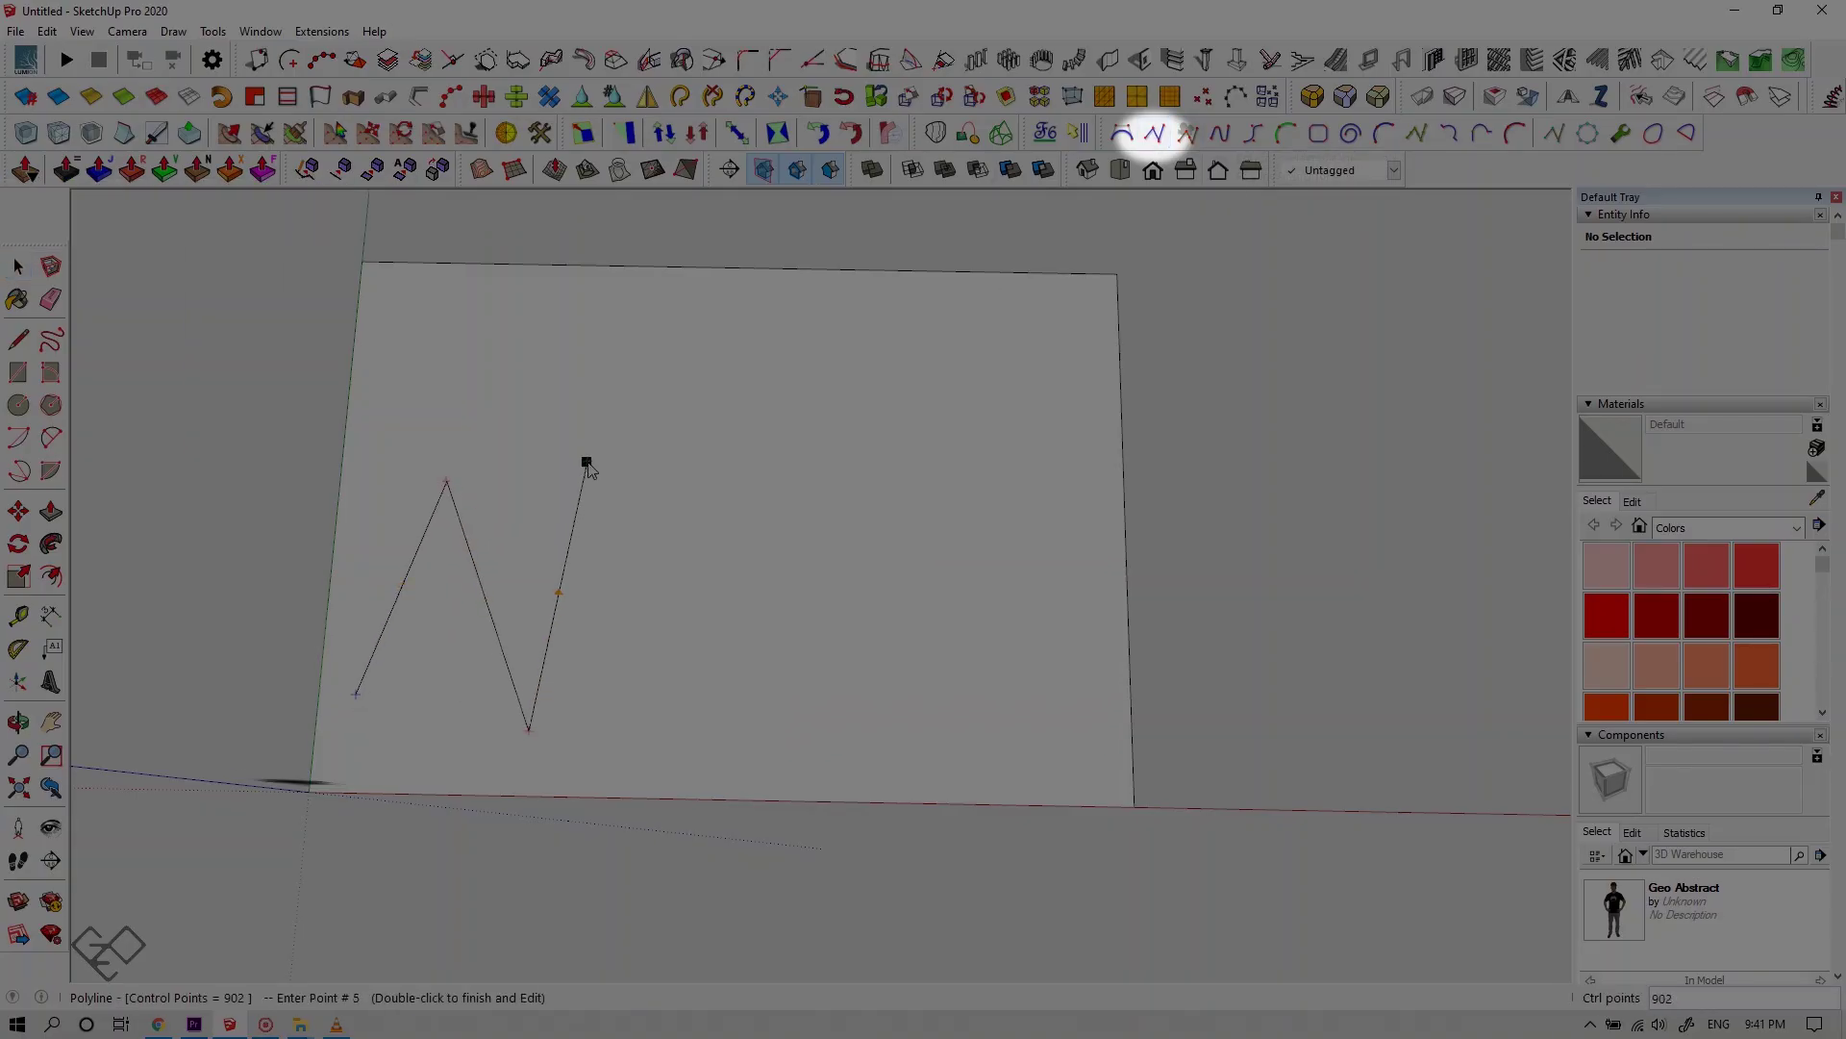
click(587, 463)
click(722, 457)
double_click(728, 673)
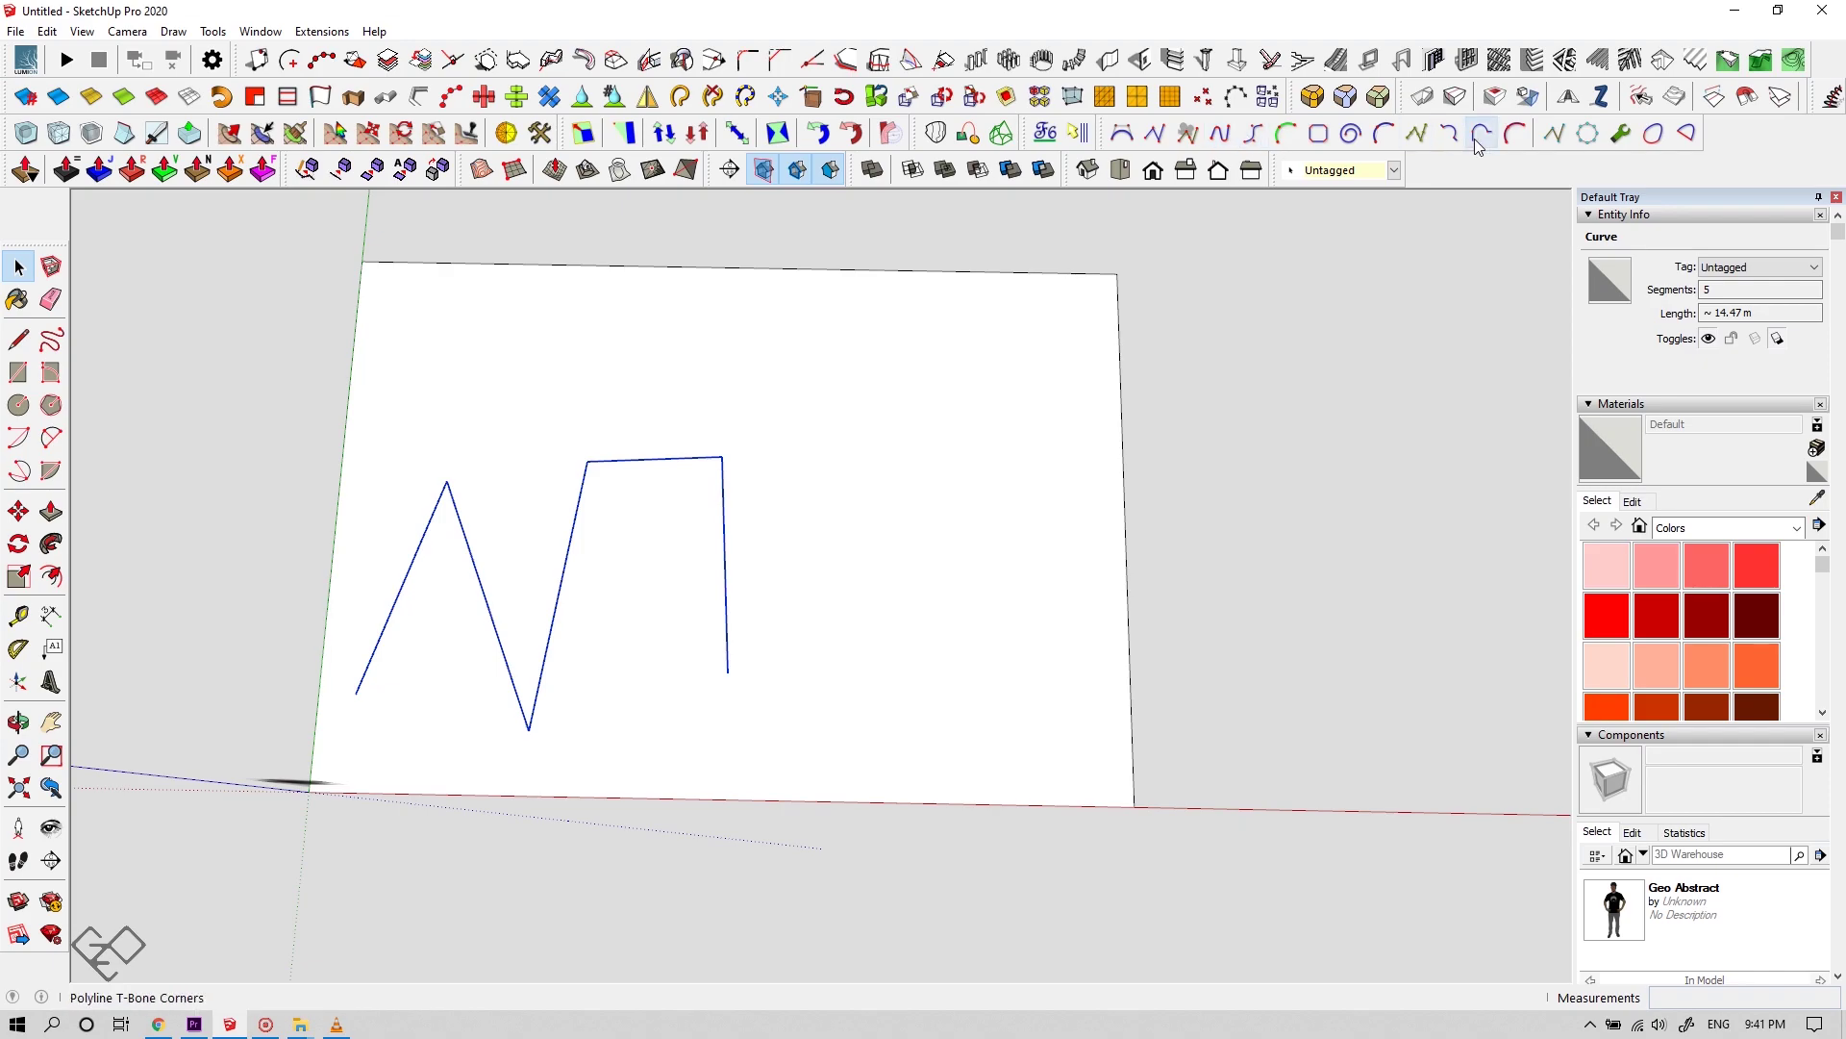
Begin a Polyline Divider curve with a 1m interval beside the zigzag
click(1416, 133)
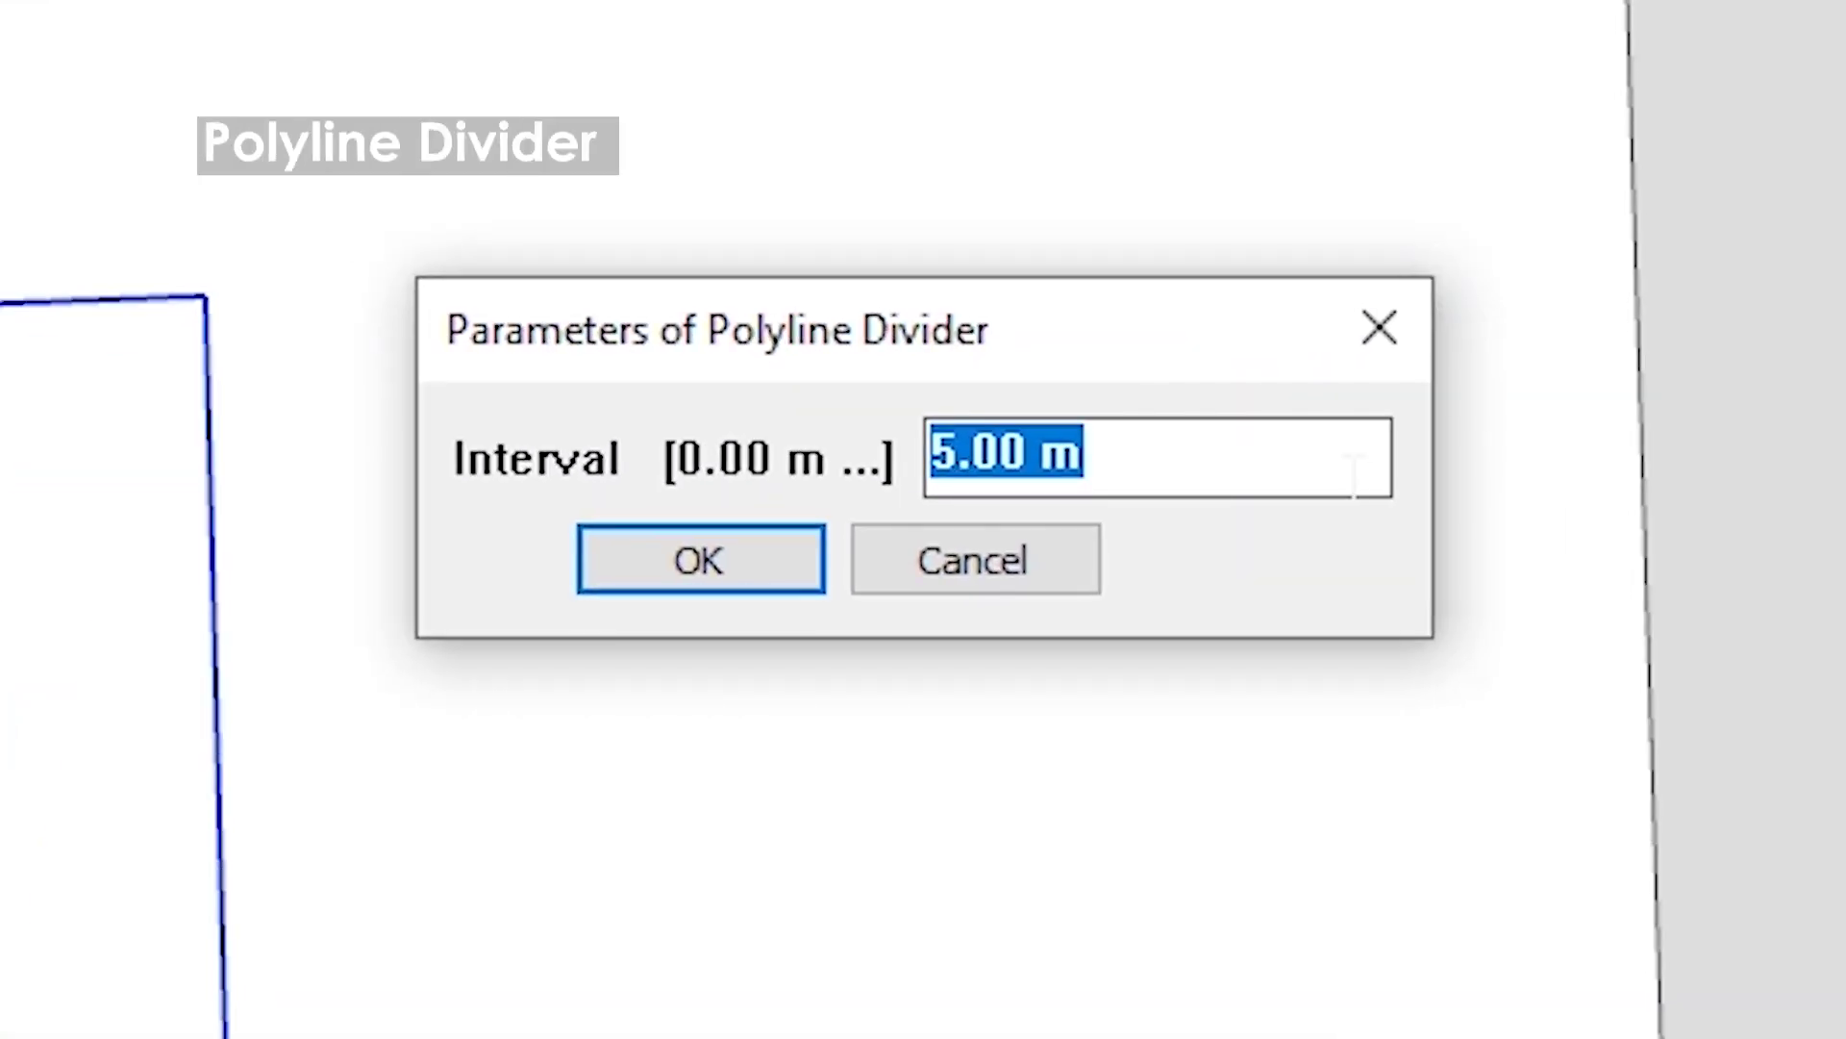
text(1m)
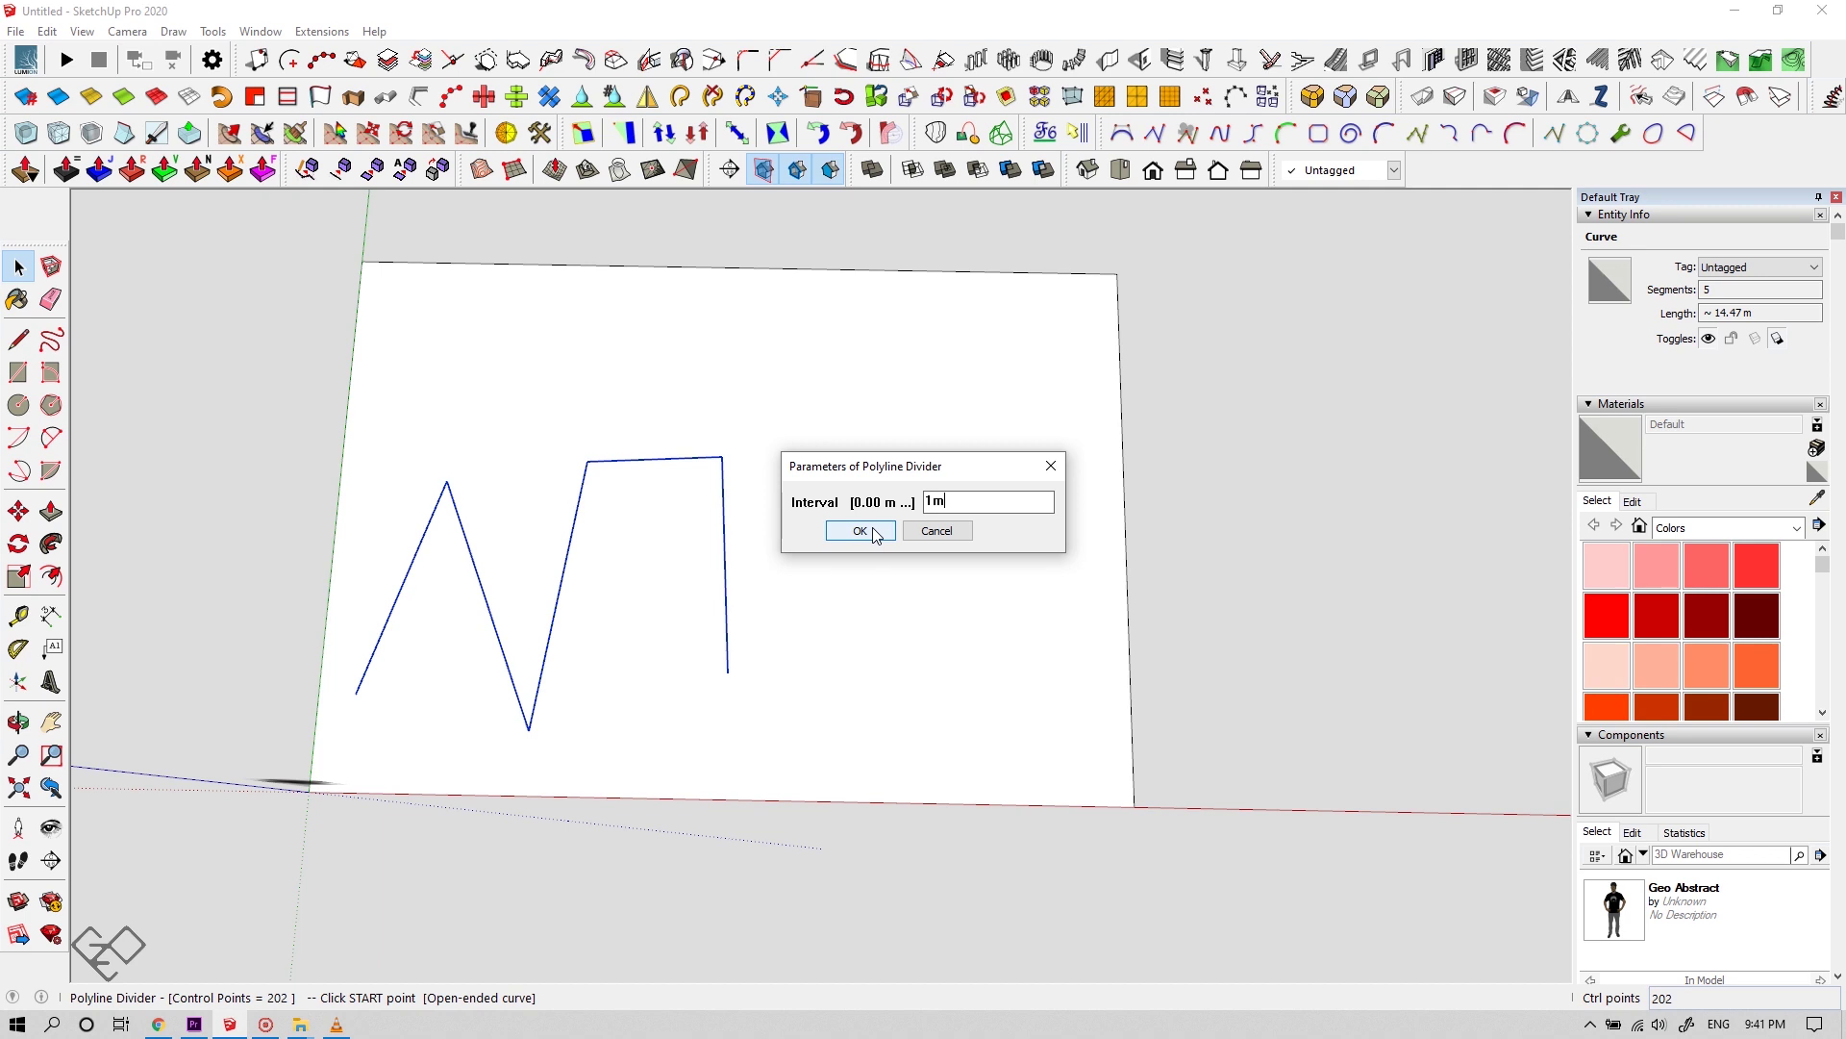
click(861, 531)
click(832, 691)
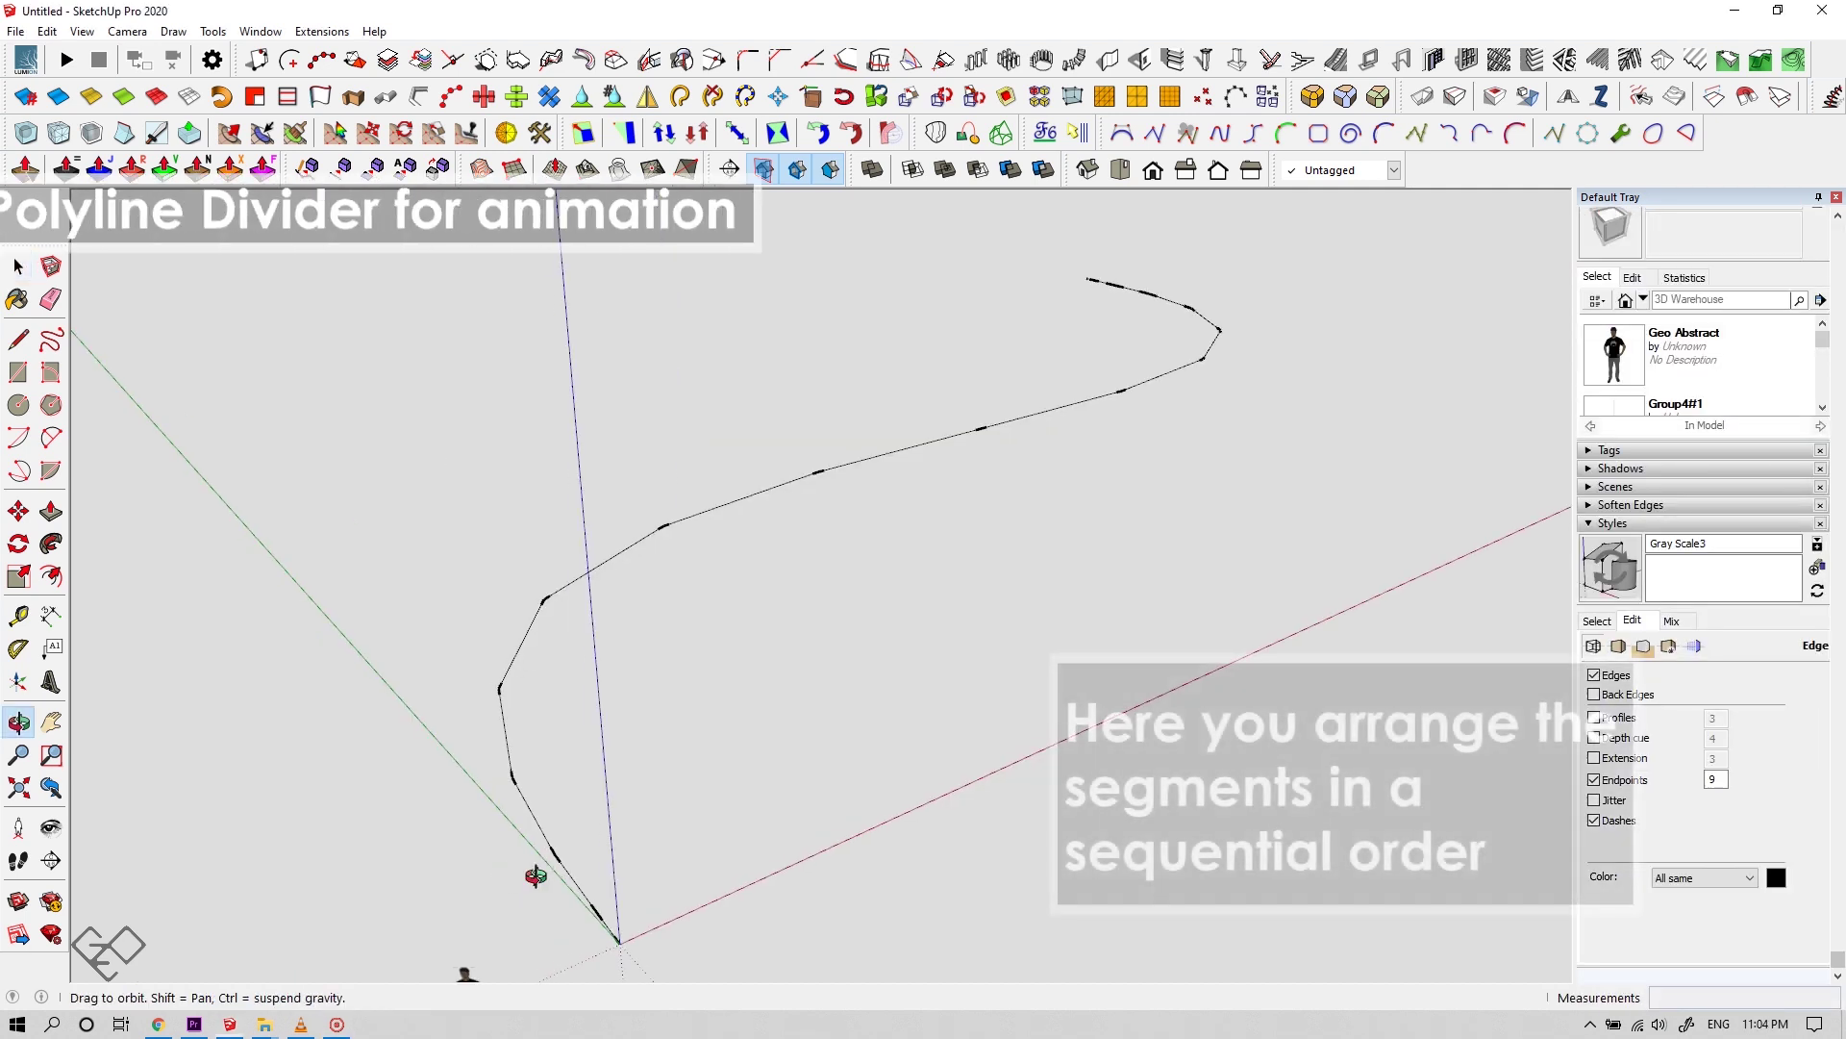
middle_drag(535, 874, 1496, 519)
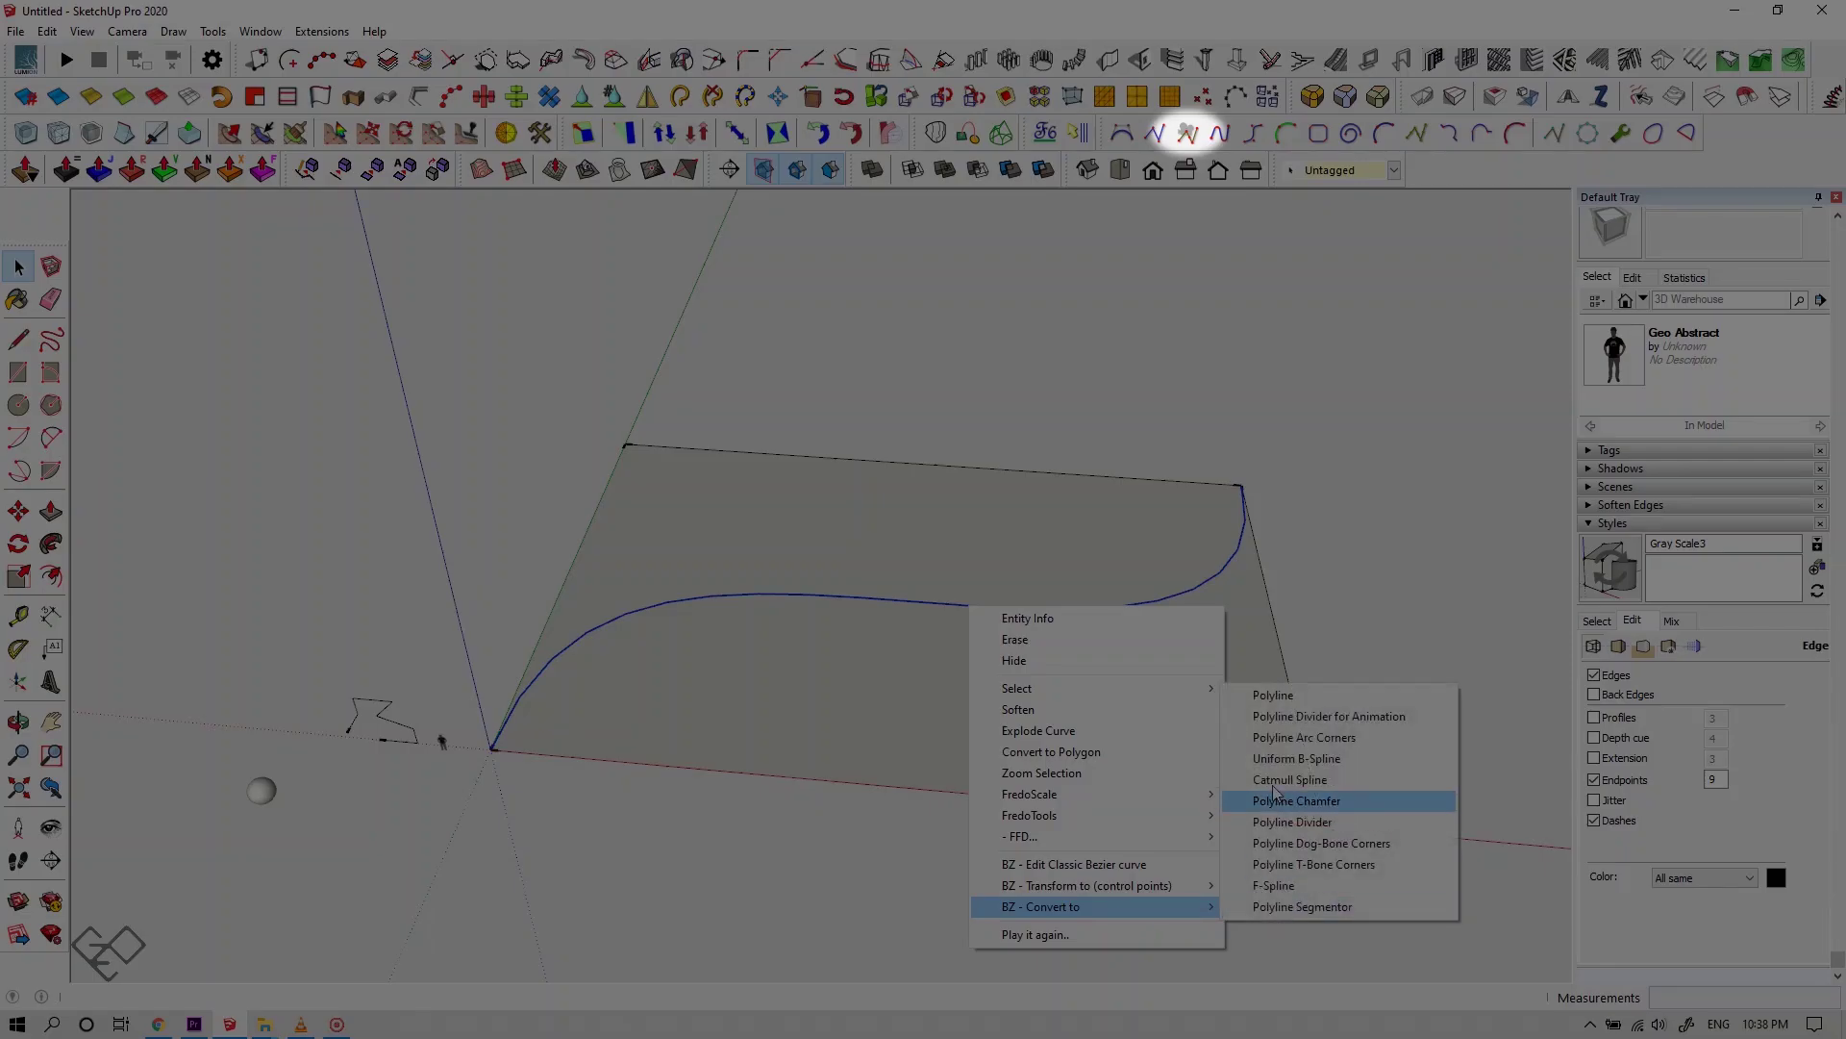
Convert the curve to a Polyline Divider for Animation with minimum step .01 and choose its step mode
click(1291, 718)
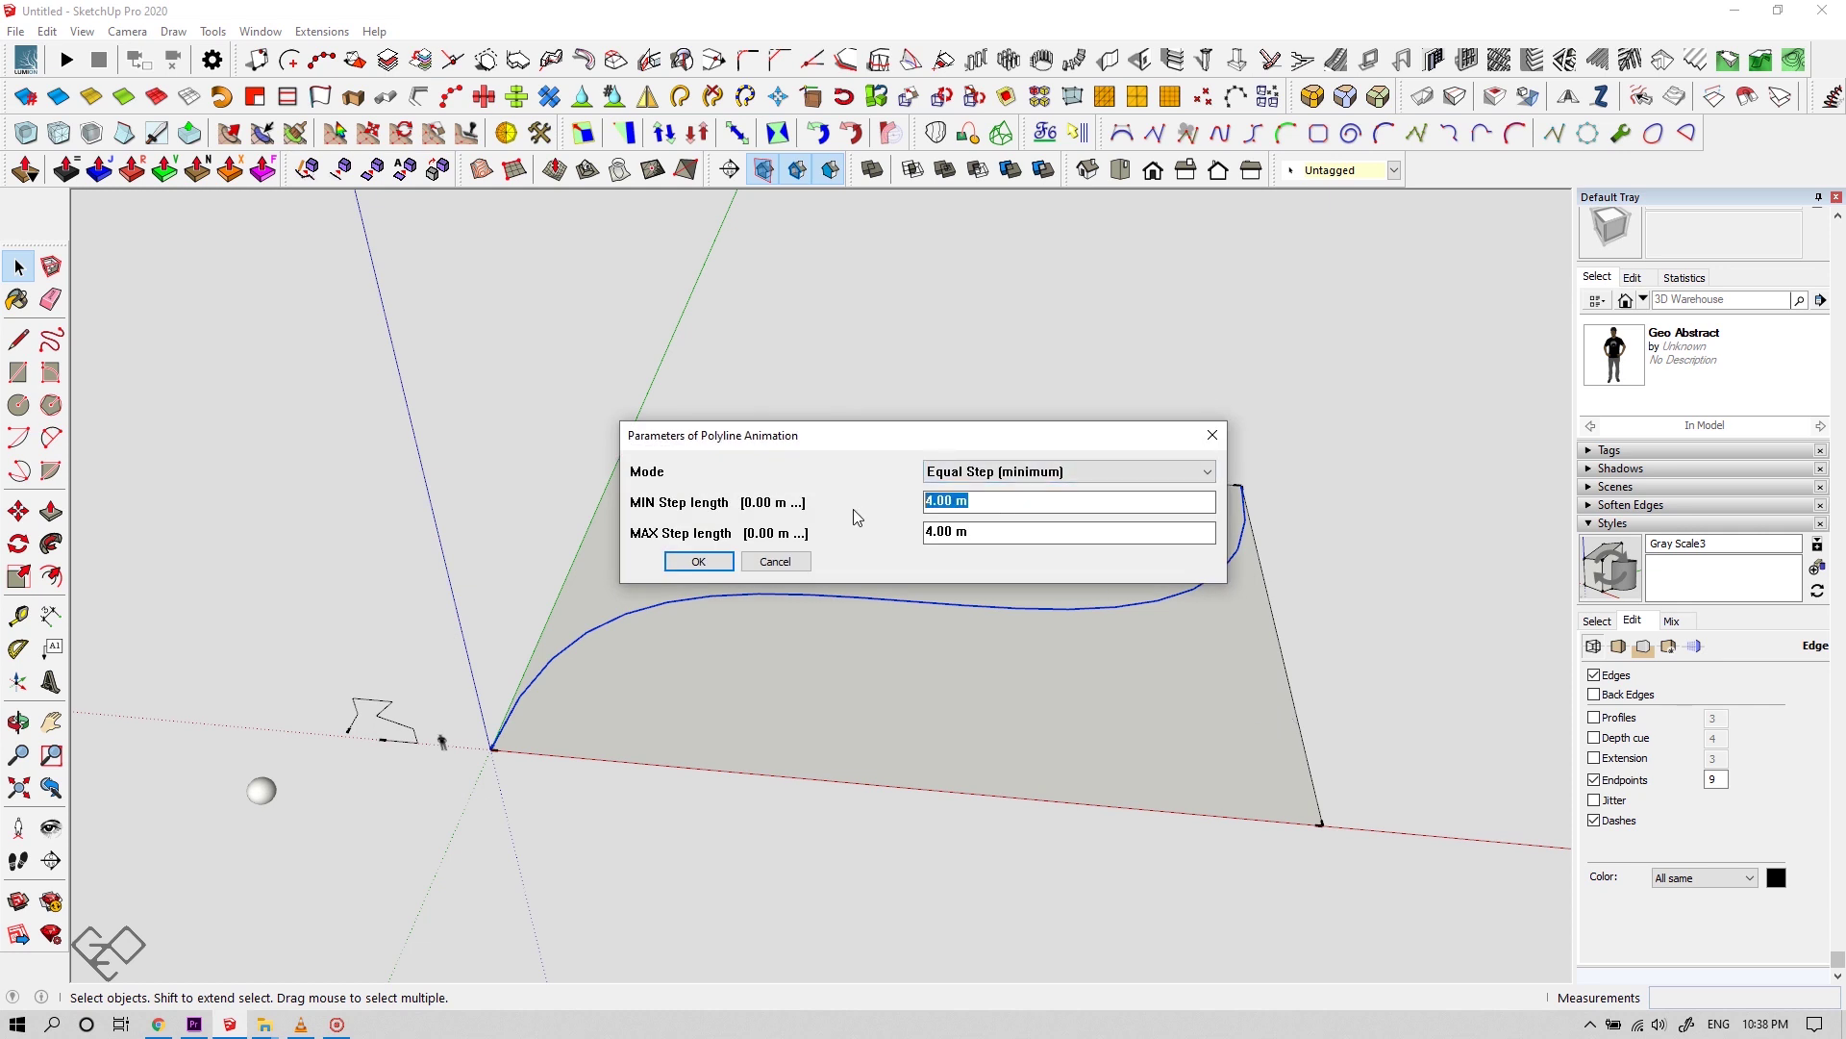
text(.01)
click(1045, 471)
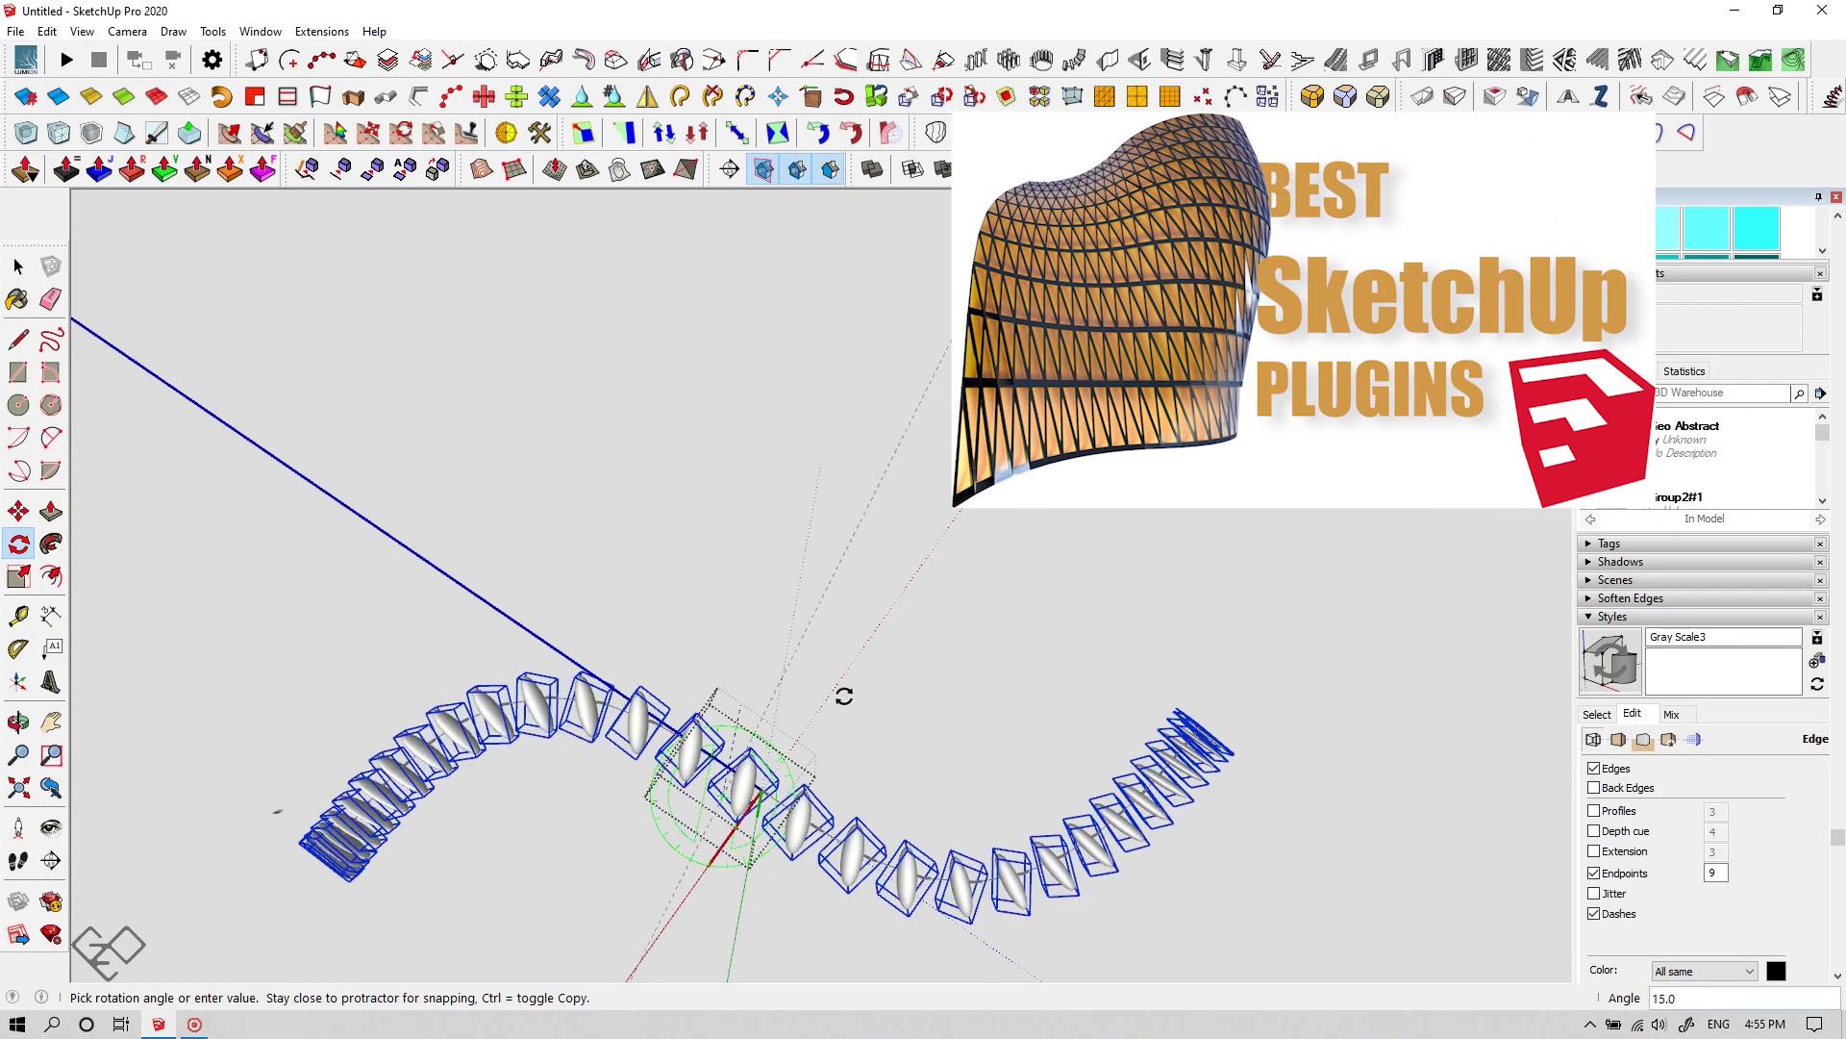
Commit the array rotation and draw a Classic Bezier curve between the face corners for conversion
click(956, 589)
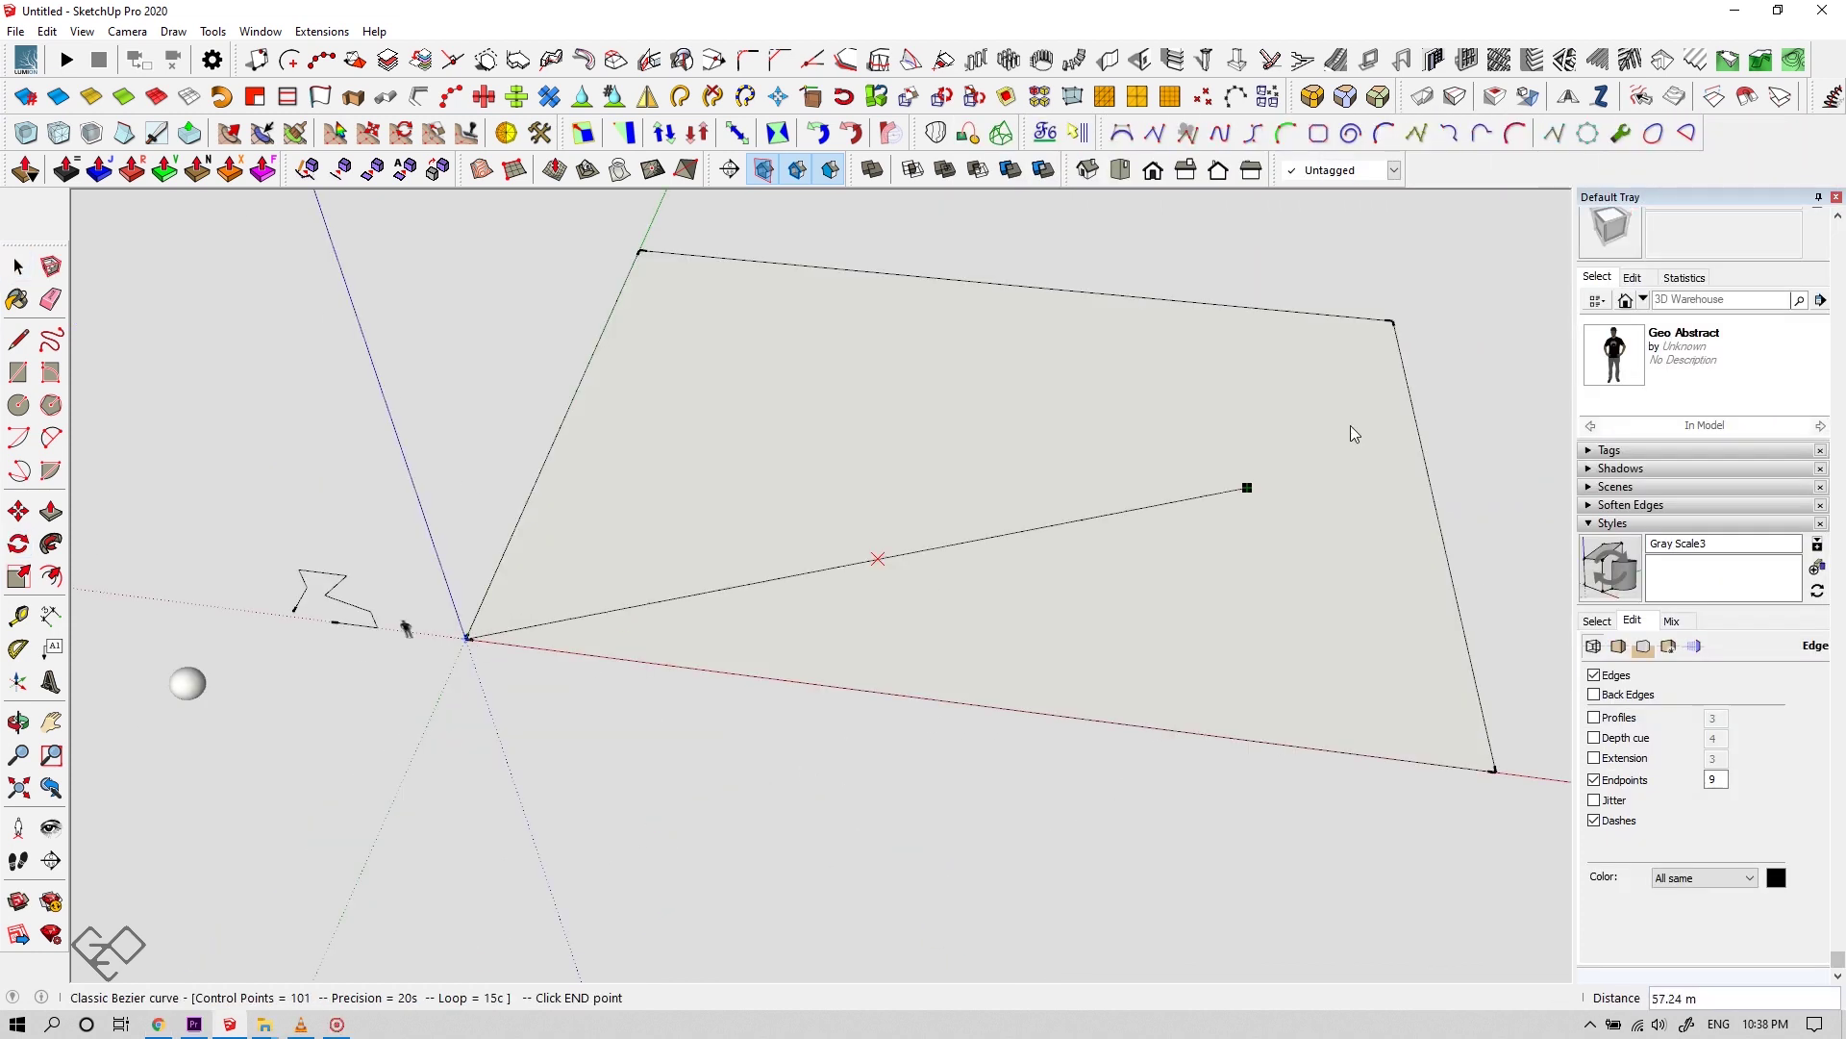
click(1393, 322)
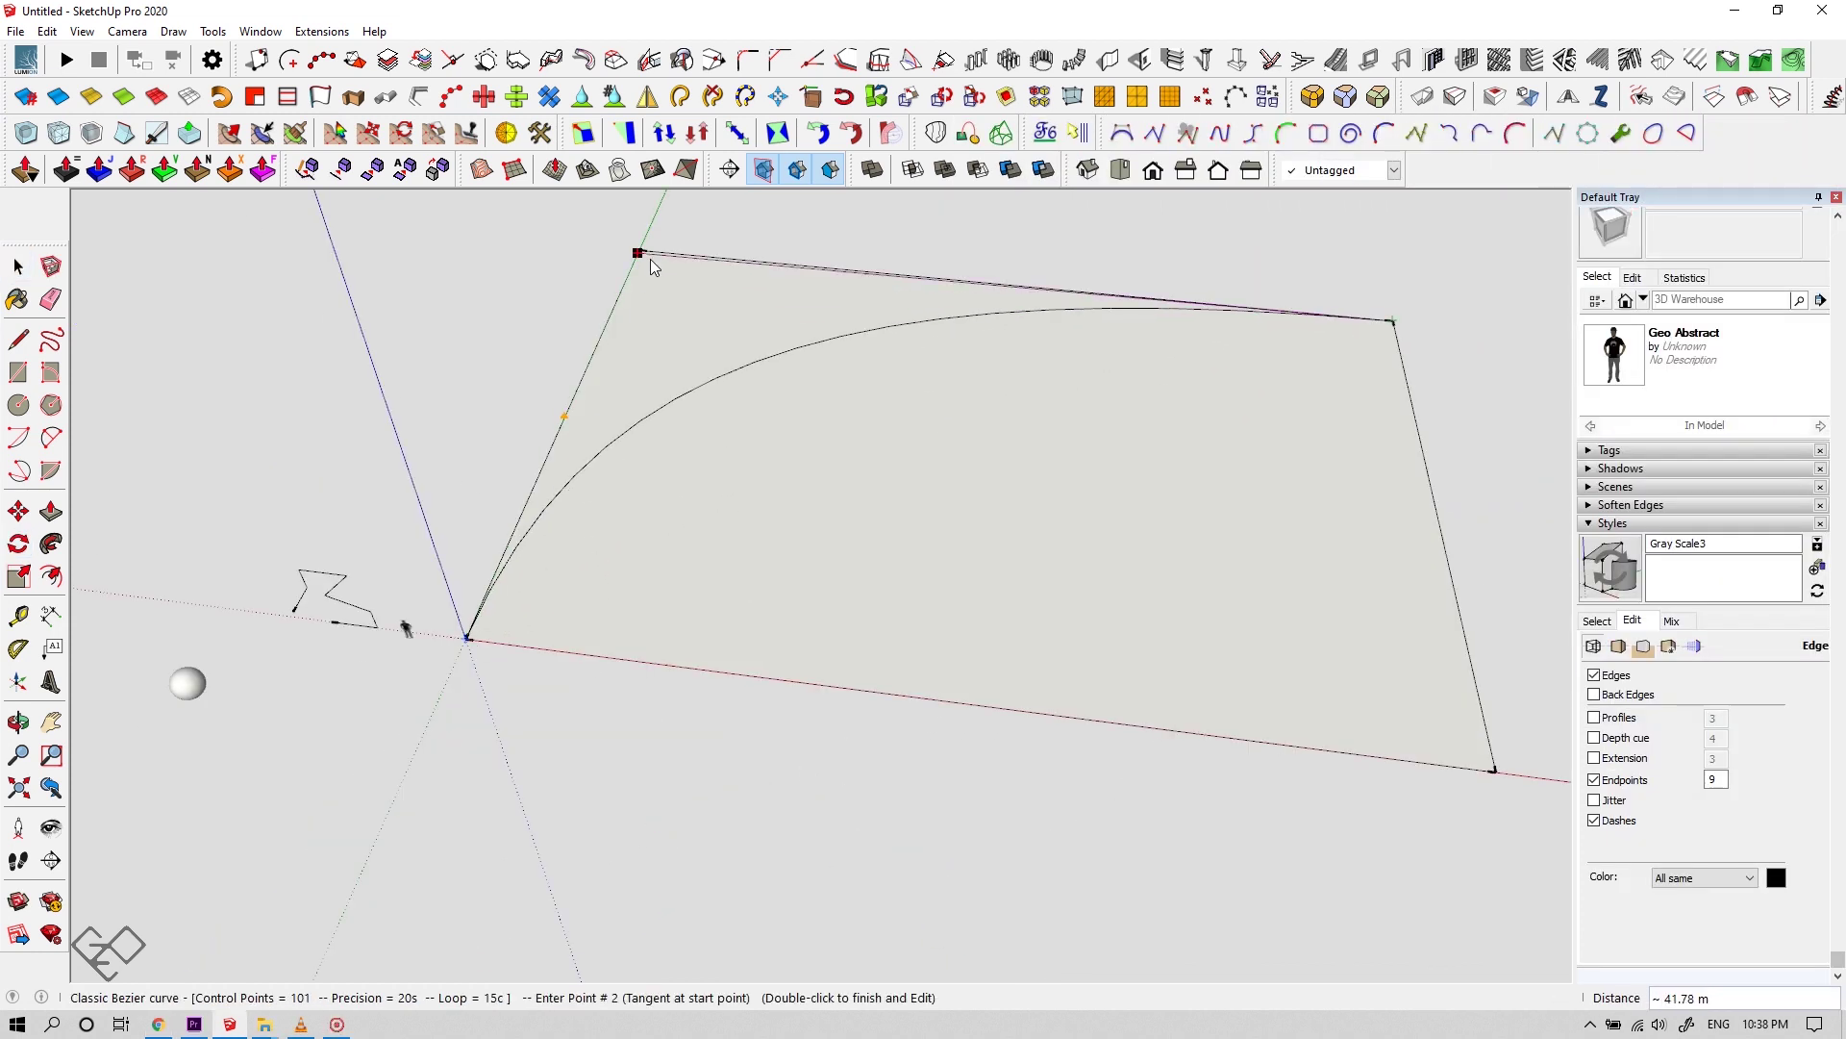
click(638, 252)
double_click(1490, 768)
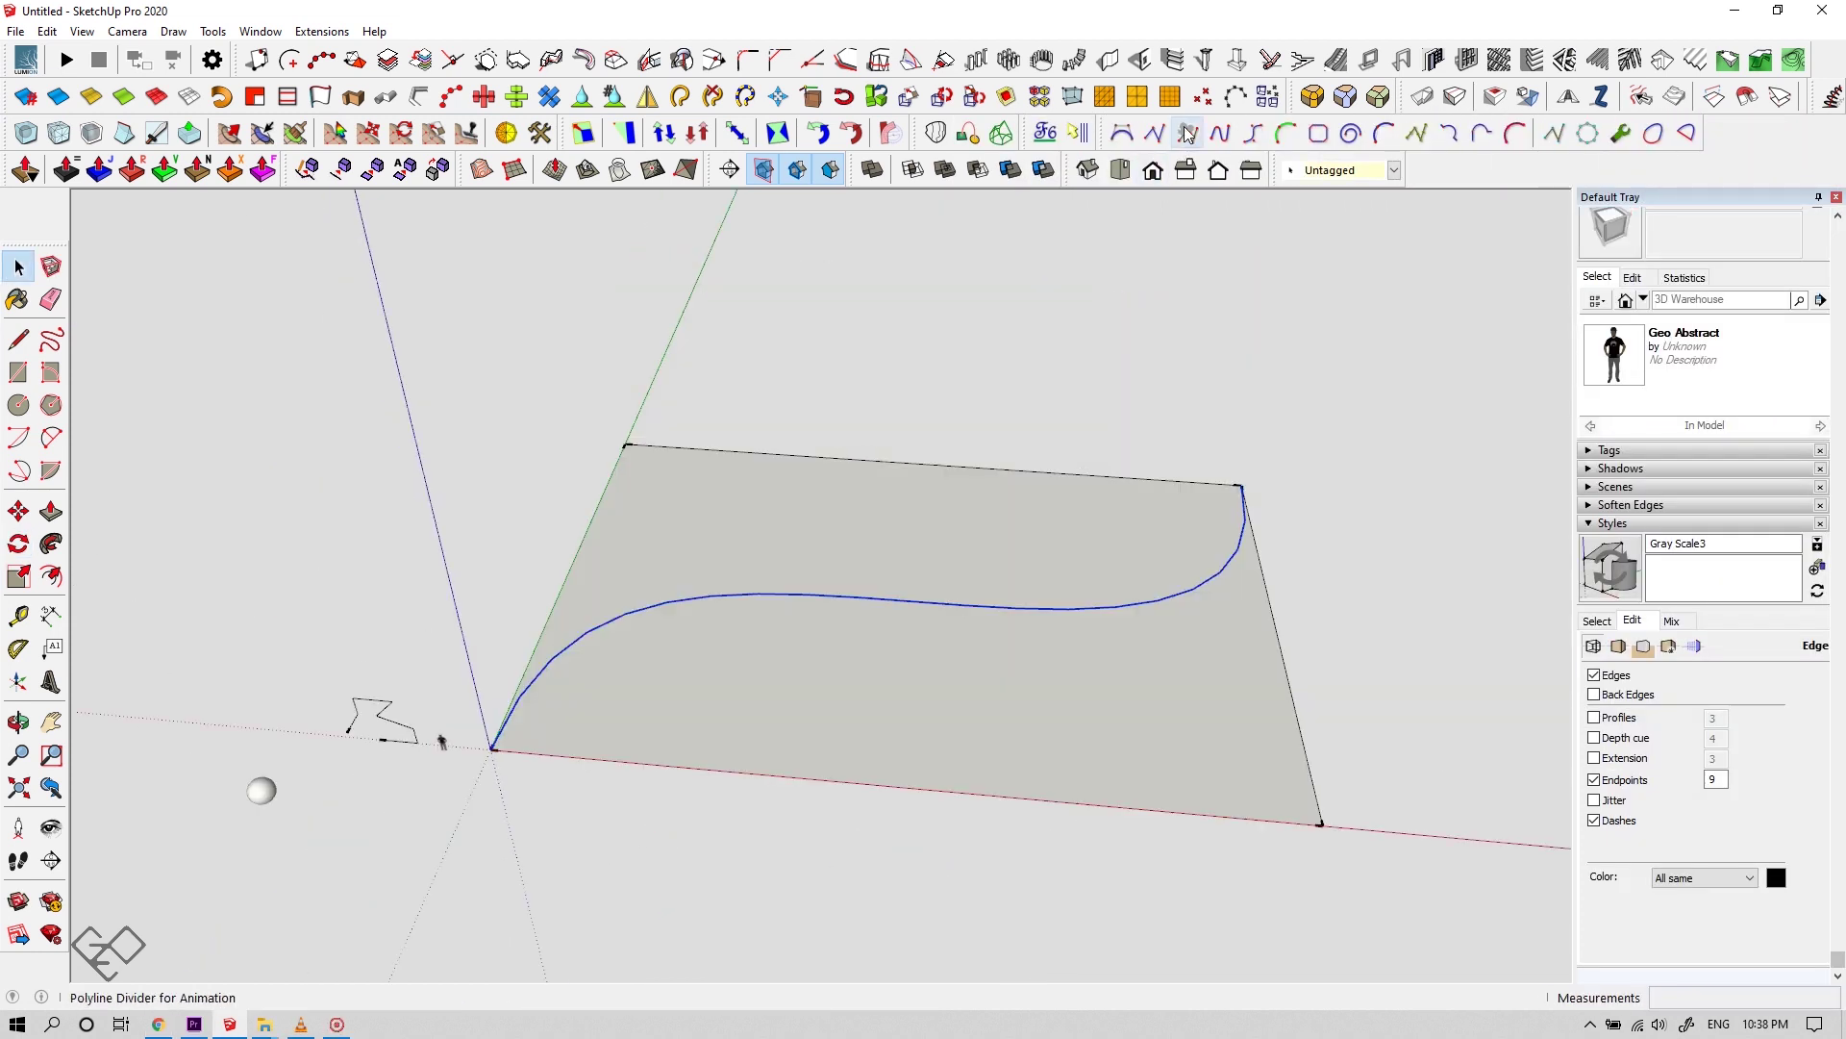
right_click(969, 611)
mouse_move(1122, 907)
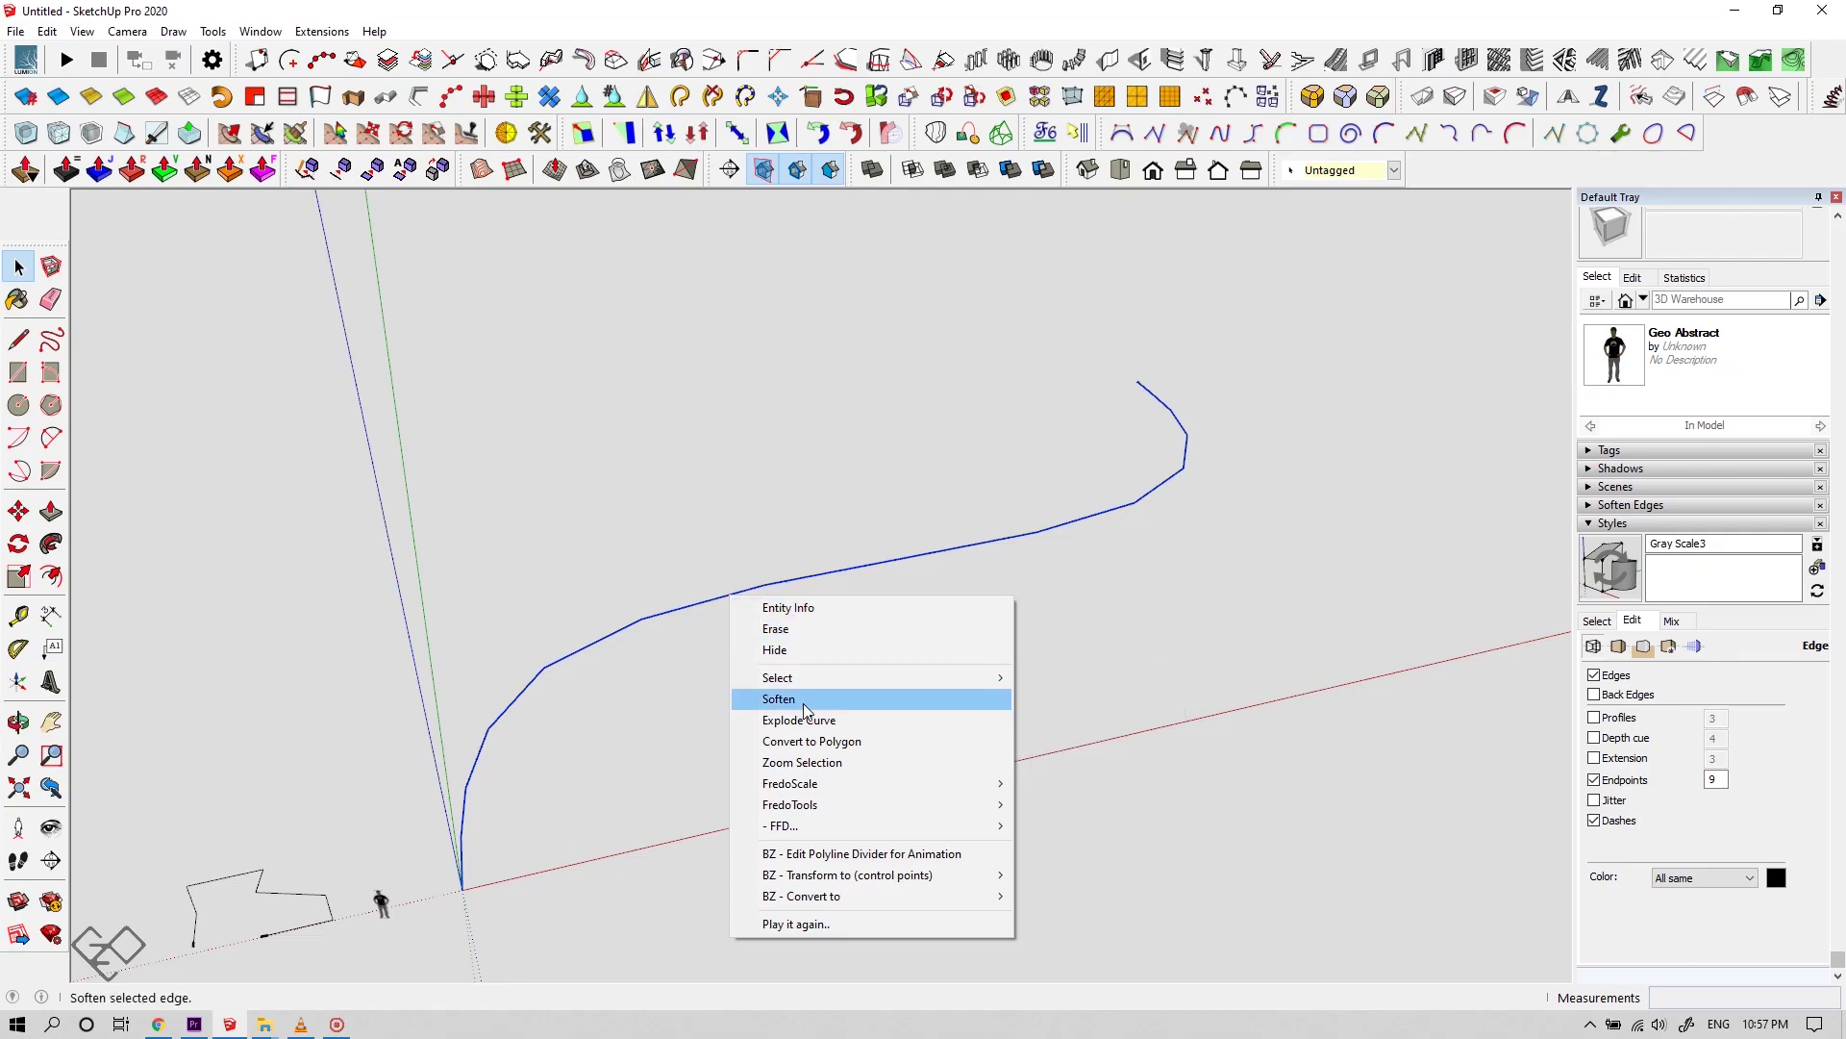
Explode the converted curve into separate segments and check it by selecting the whole curve
click(804, 721)
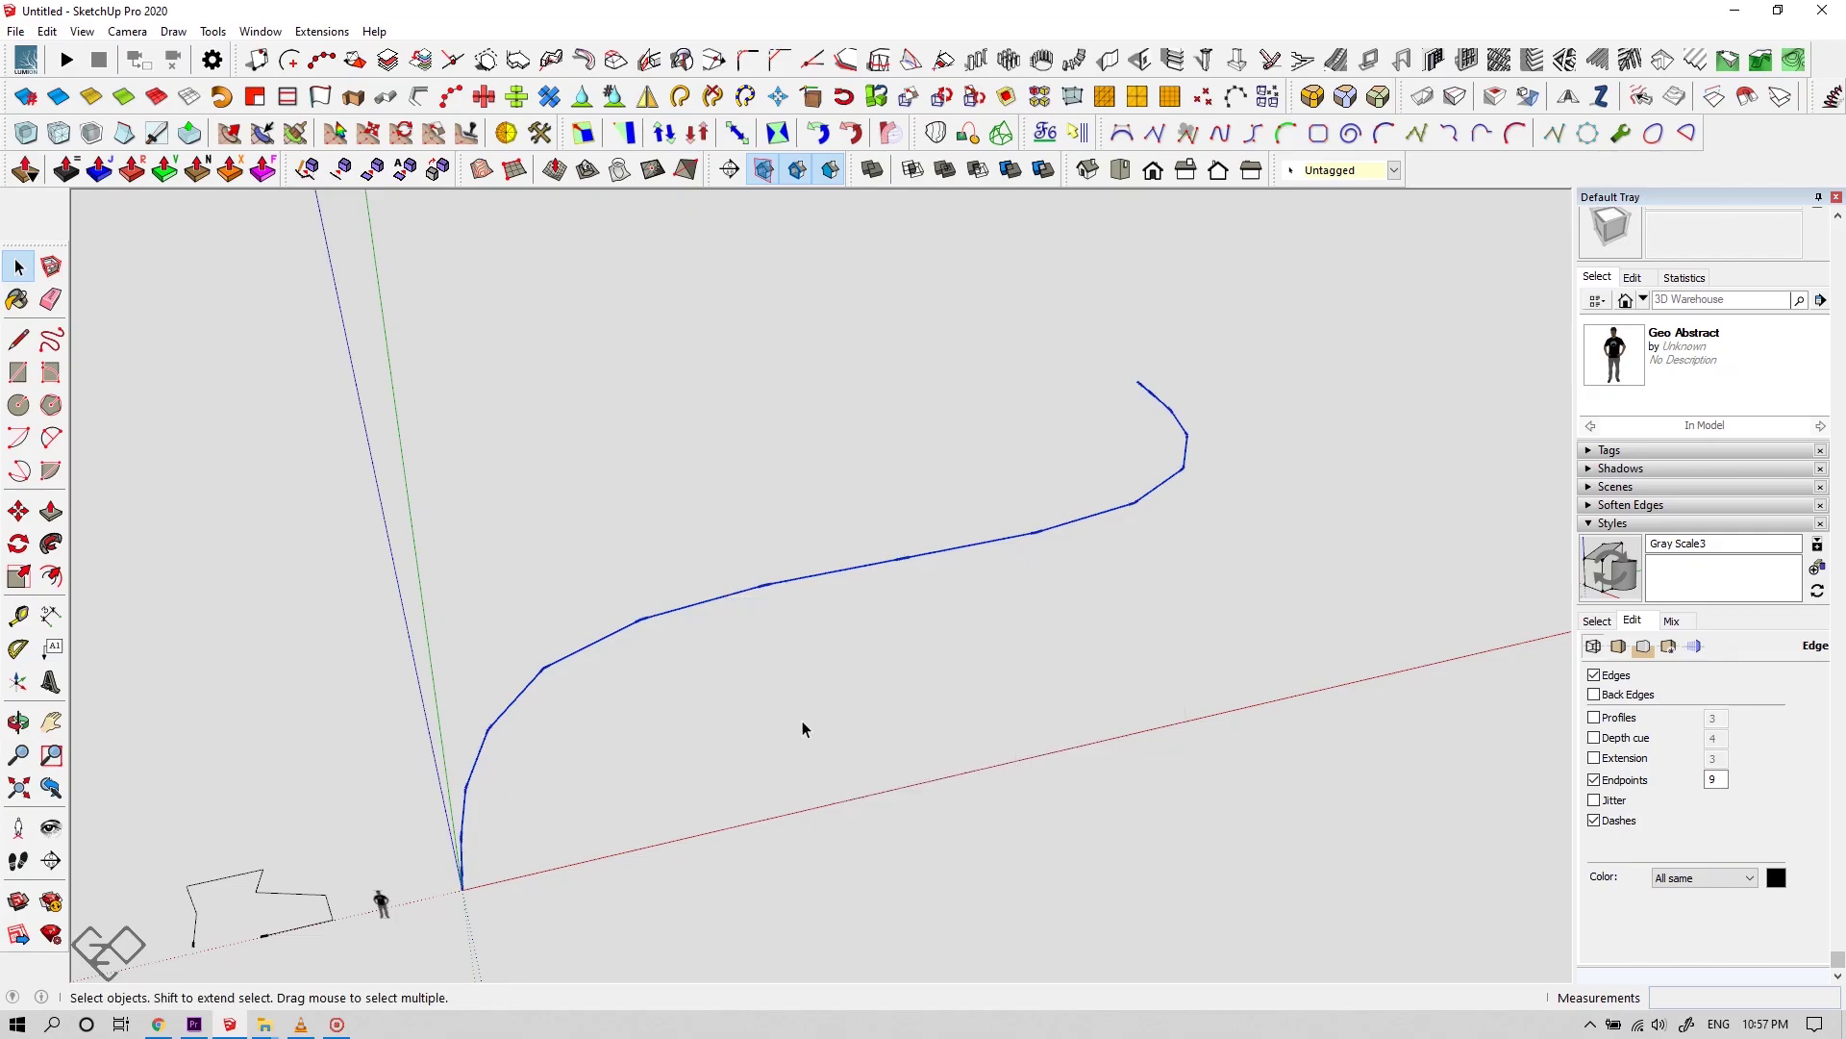
middle_drag(805, 664, 851, 589)
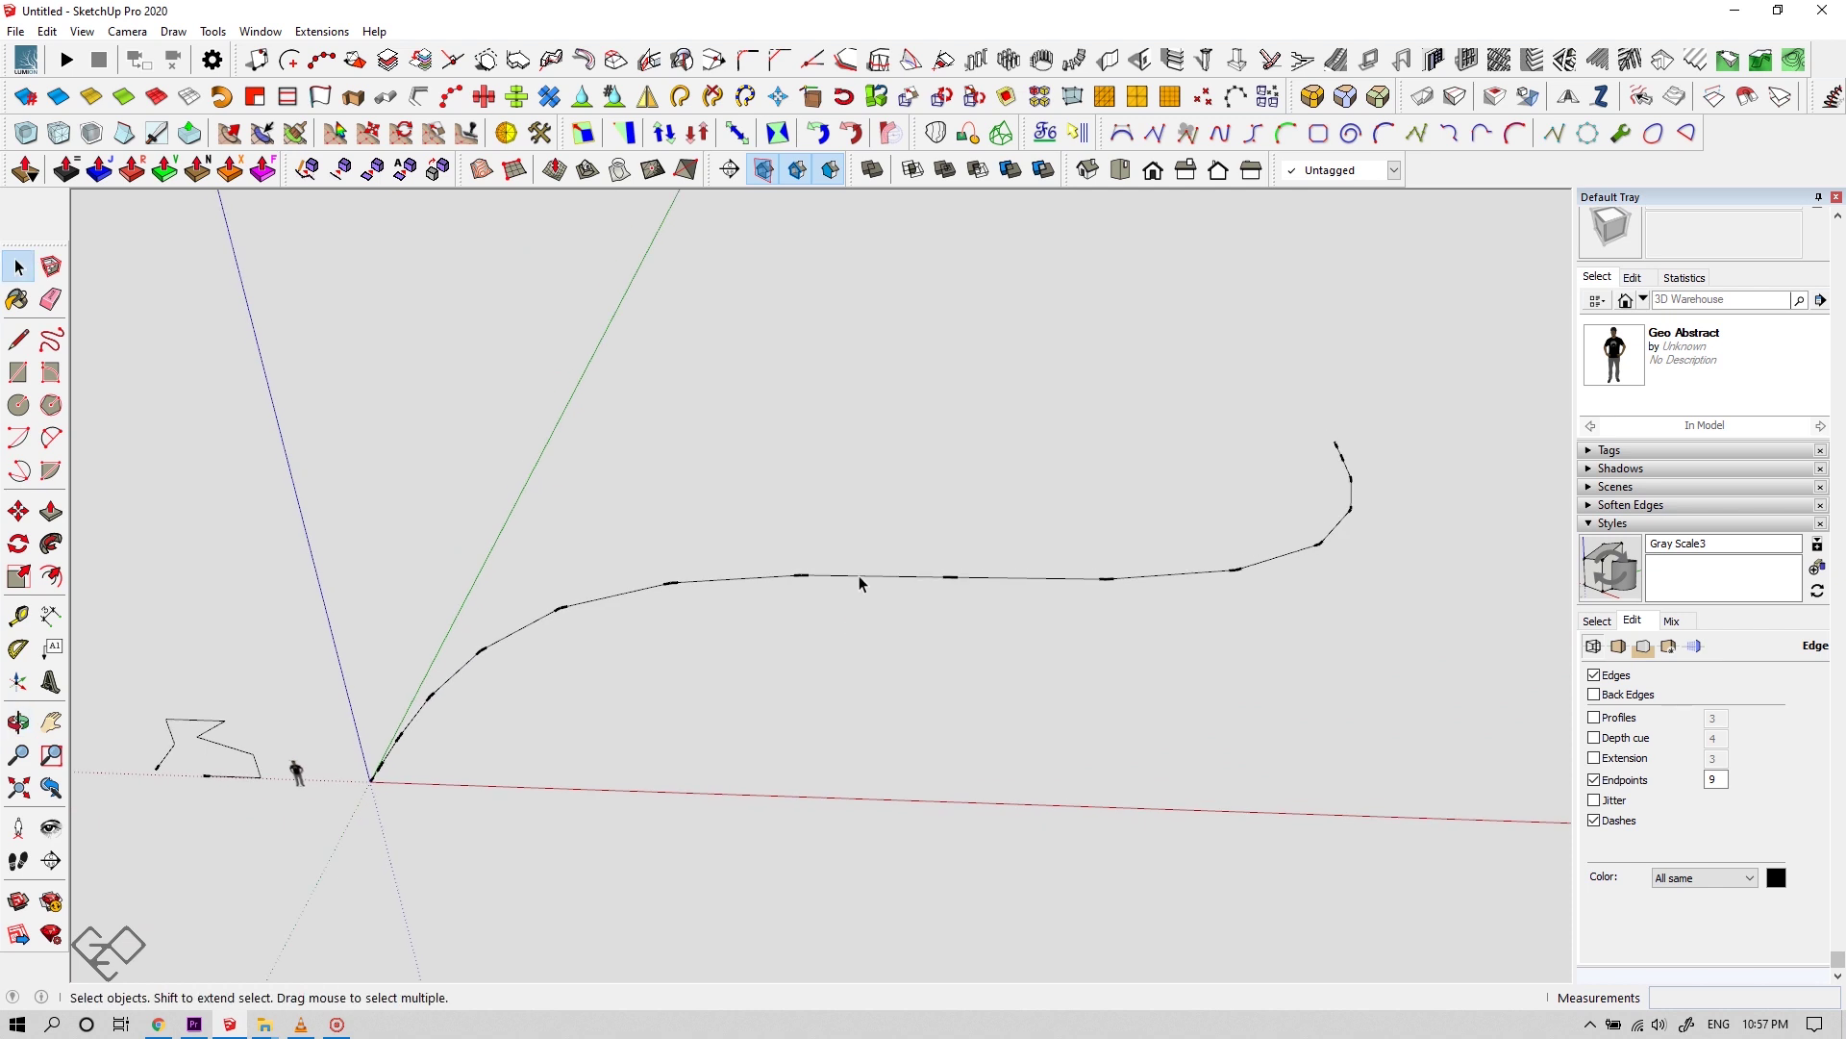
triple_click(858, 575)
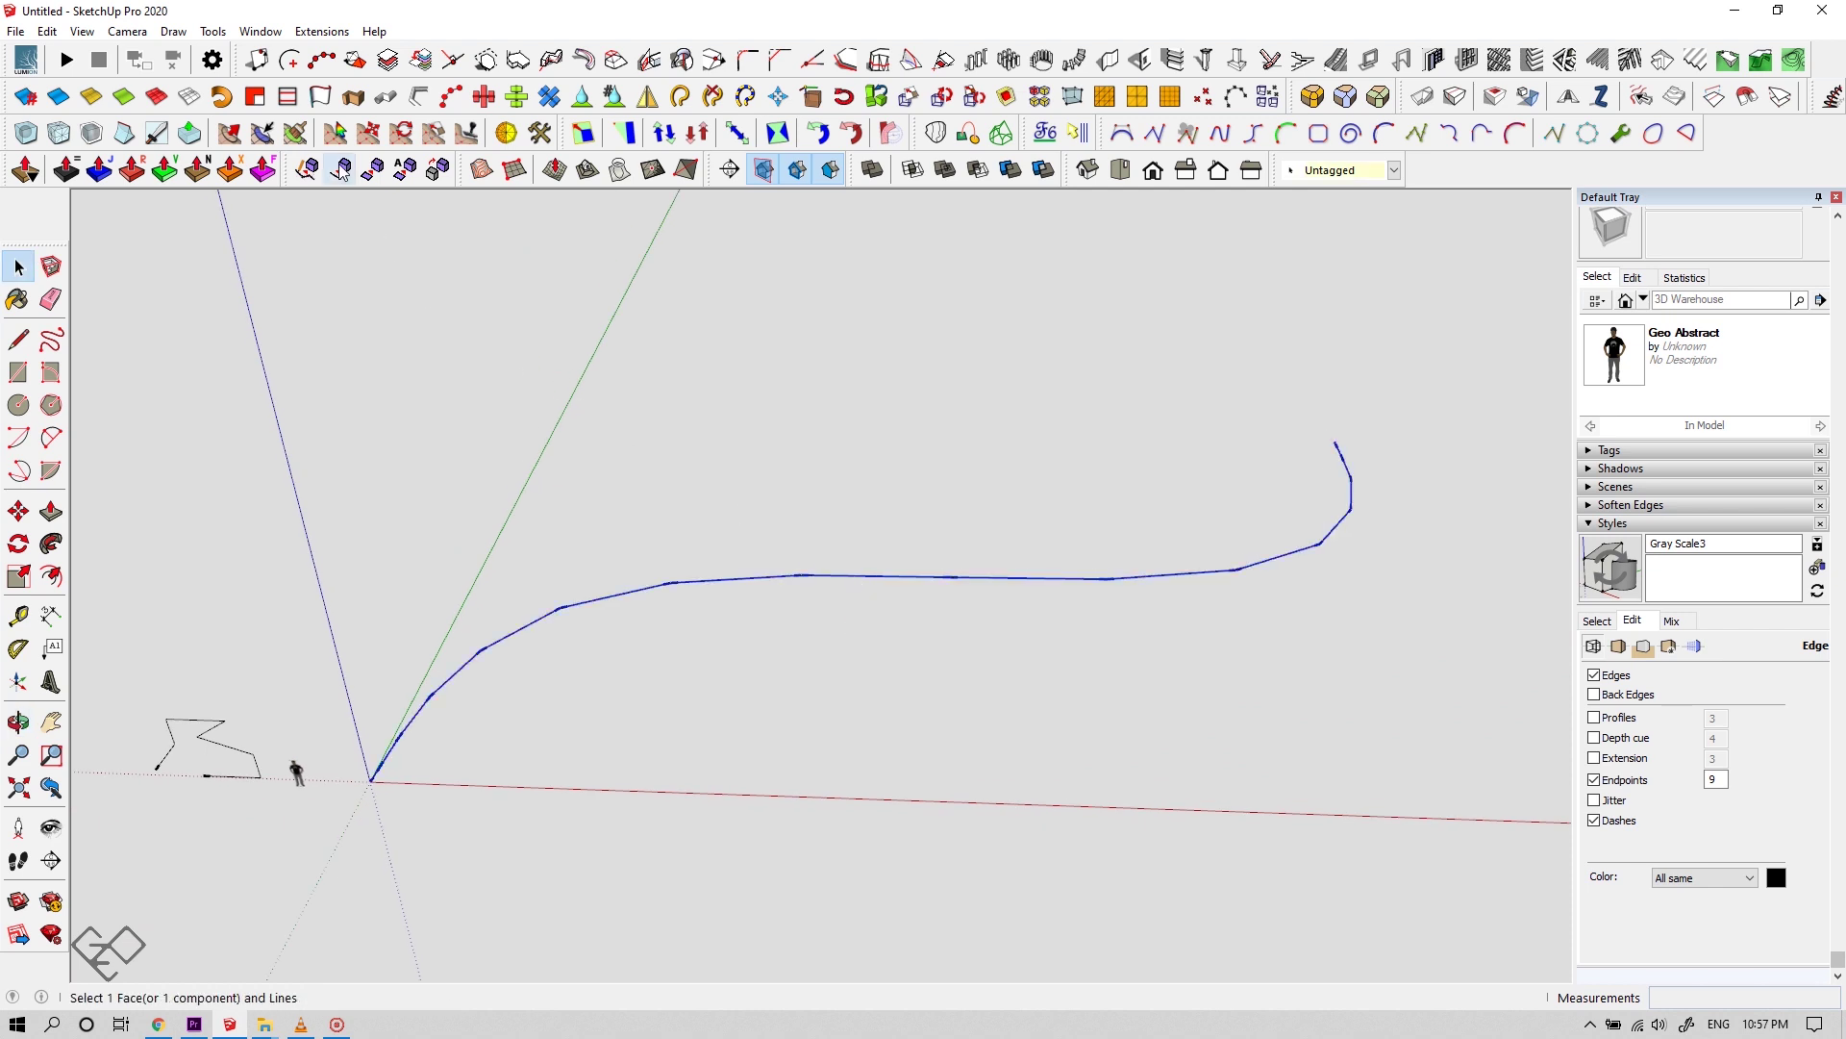
click(740, 446)
scroll(841, 578, up, 2)
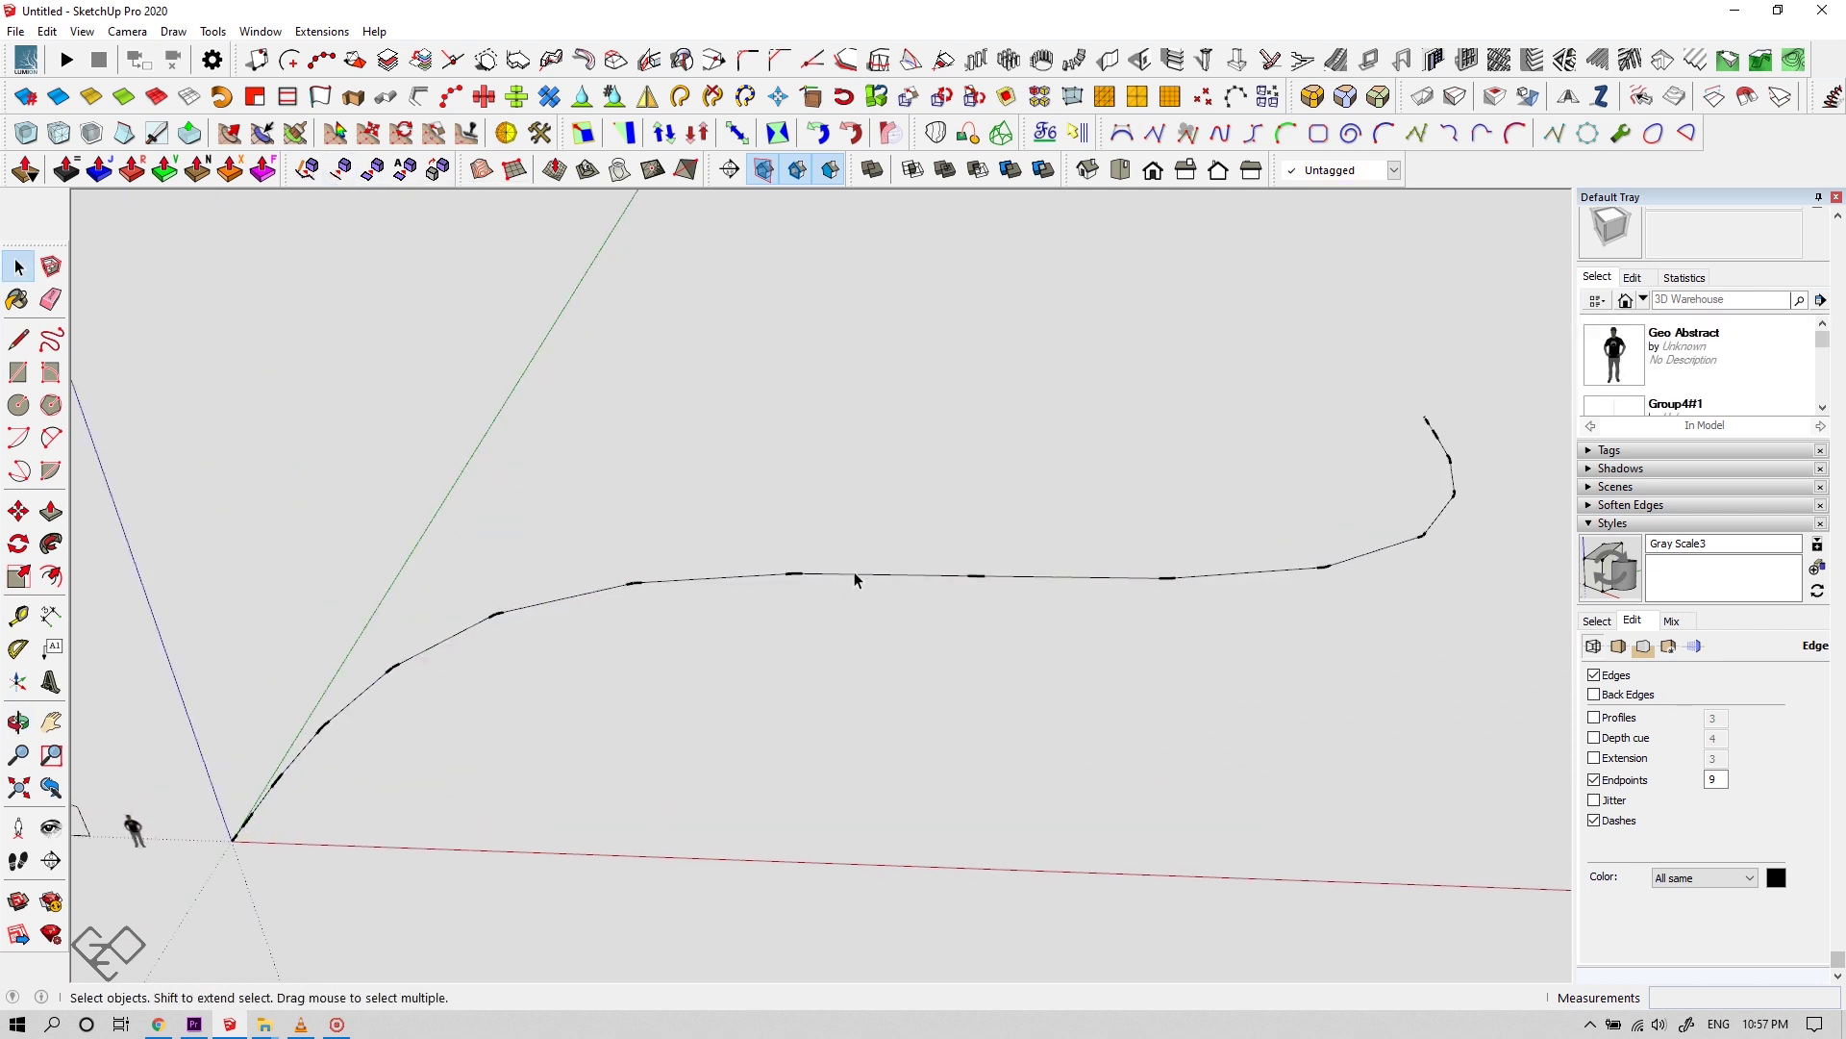
middle_drag(853, 571, 573, 703)
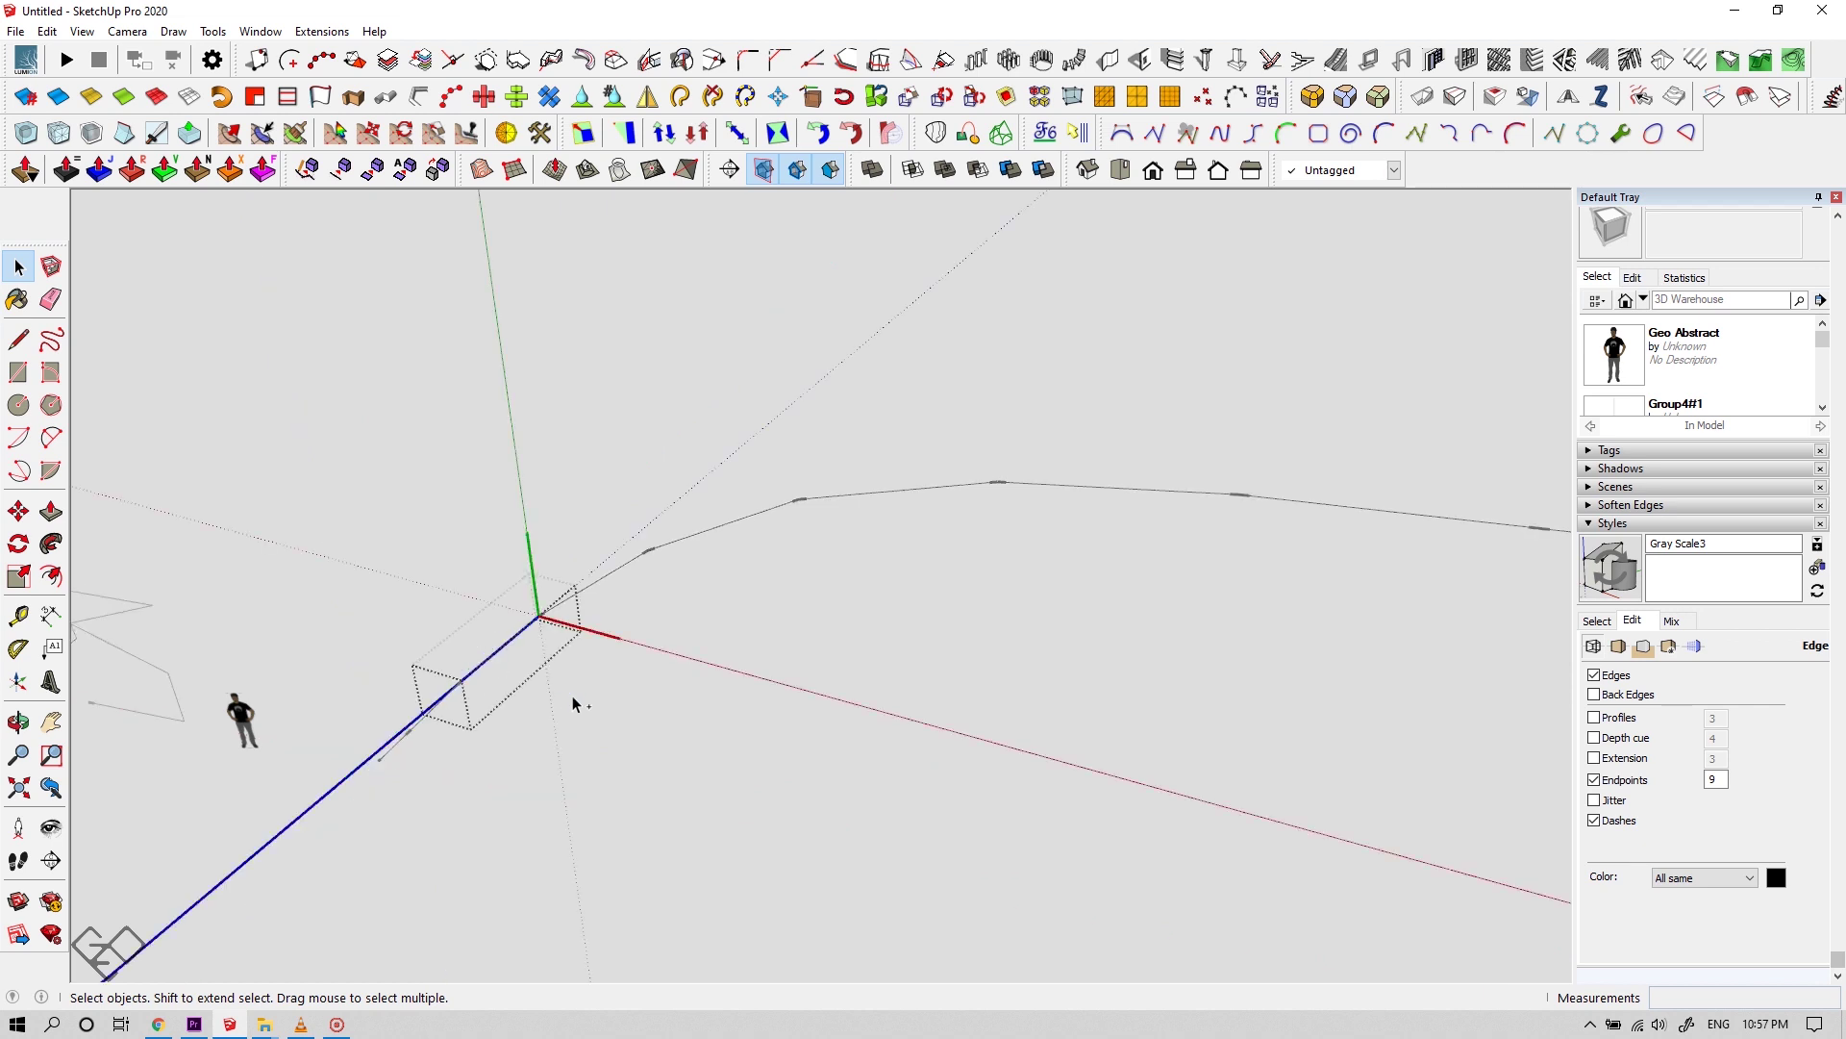
Paste the copied ellipsoid array and move it along the segmented curve
key(ctrl+v)
middle_drag(752, 731, 978, 685)
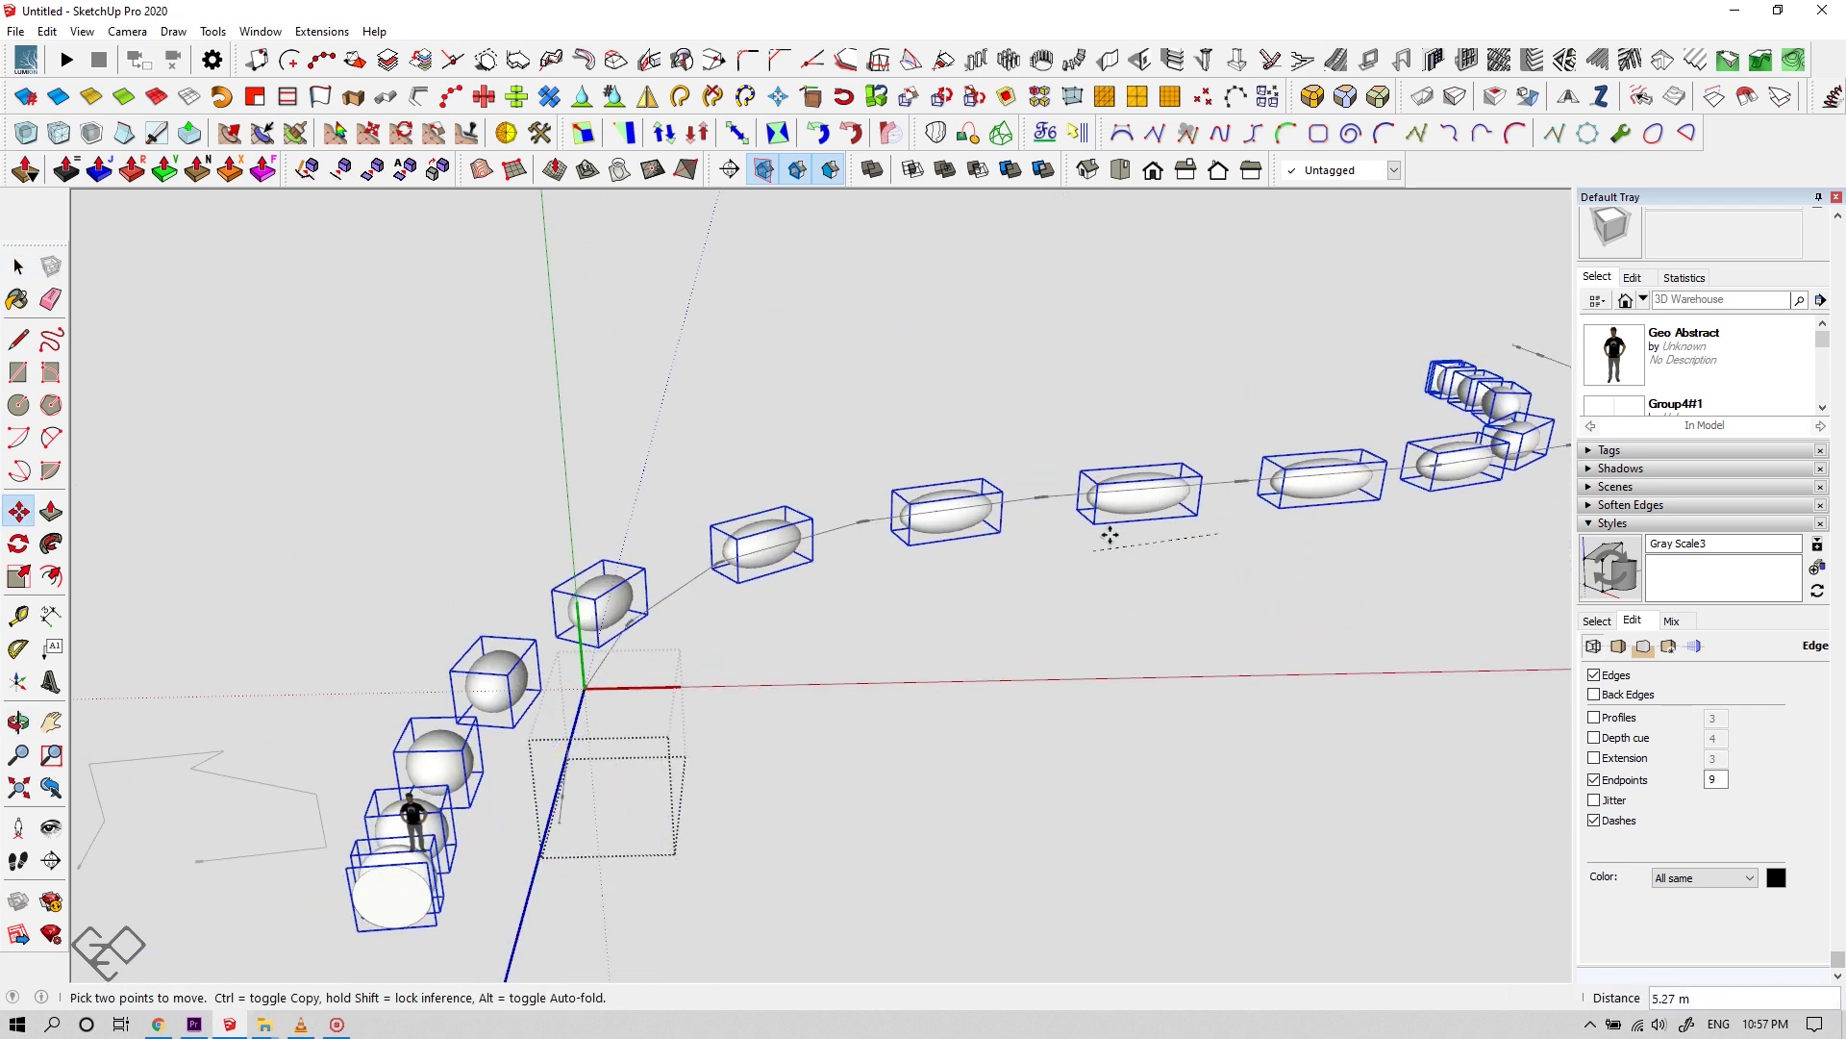
middle_drag(1110, 536, 1080, 412)
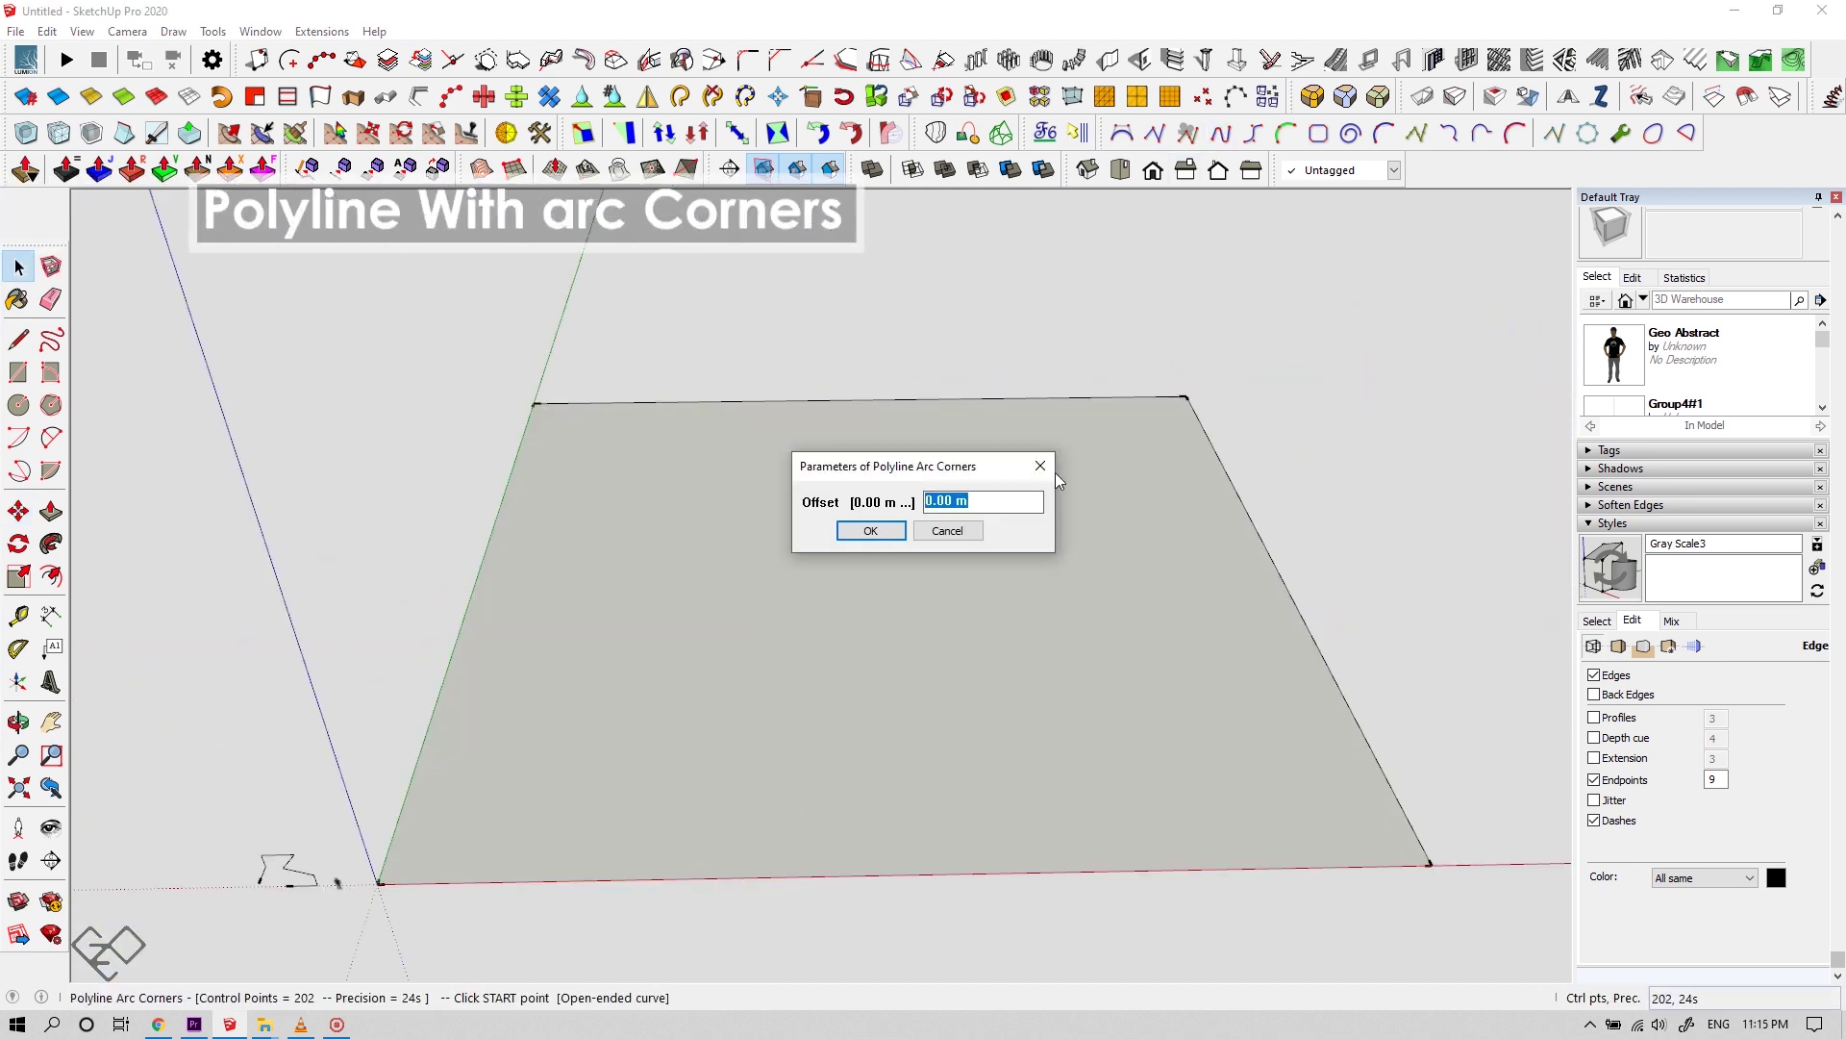
Finish the arc-cornered zigzag curve with a corner offset of 5
key(Return)
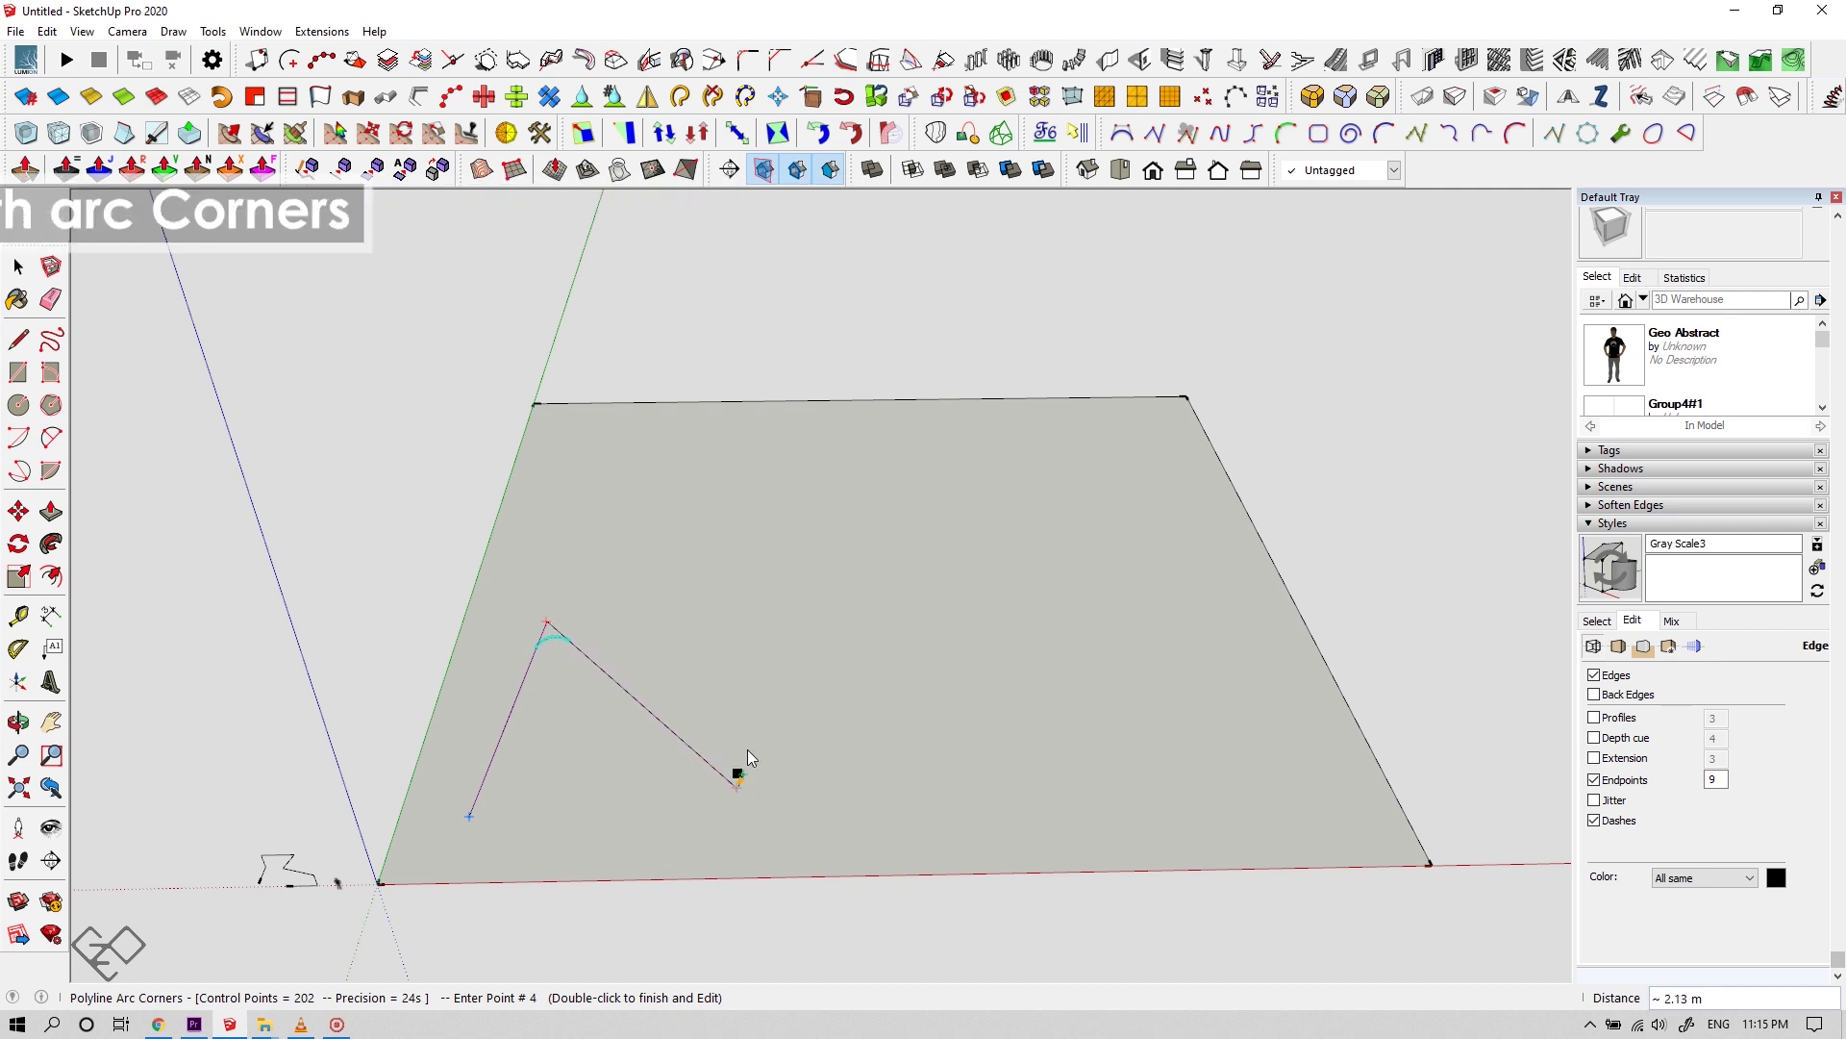
click(735, 774)
click(754, 586)
scroll(794, 683, up, 2)
double_click(886, 648)
scroll(973, 759, down, 2)
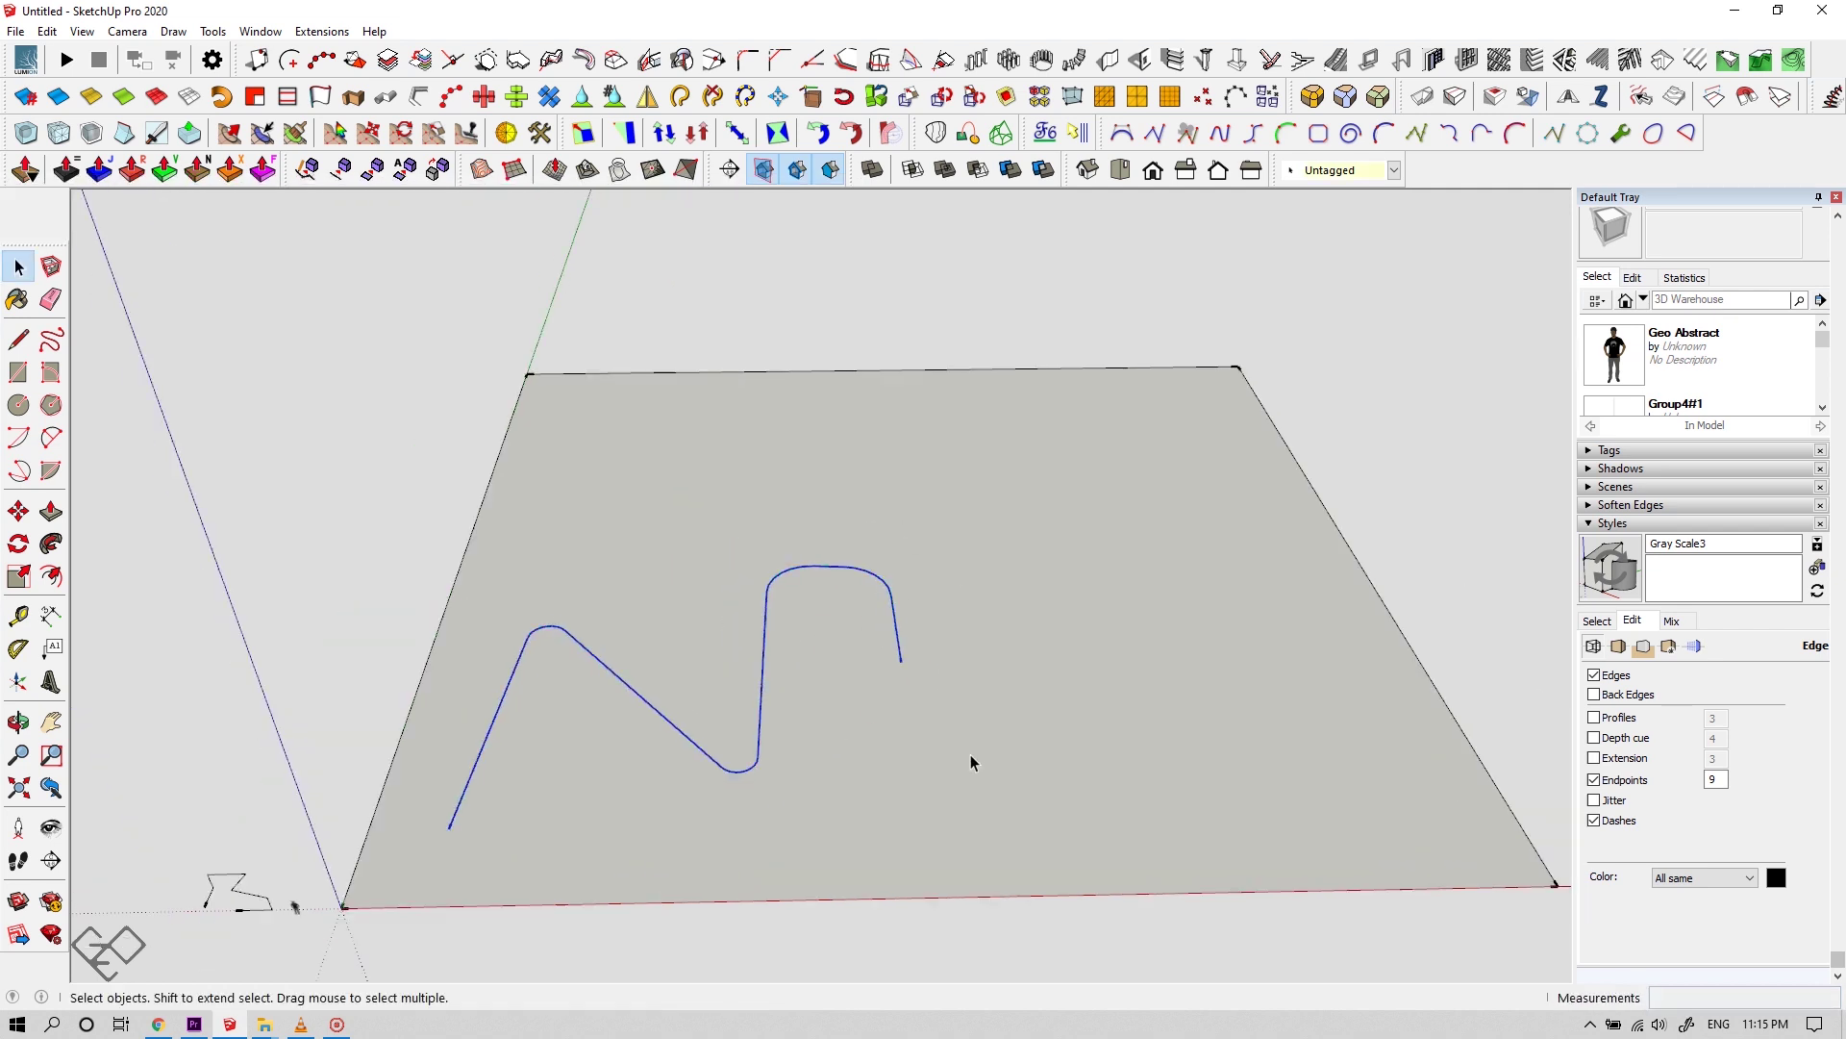
middle_drag(973, 759, 989, 463)
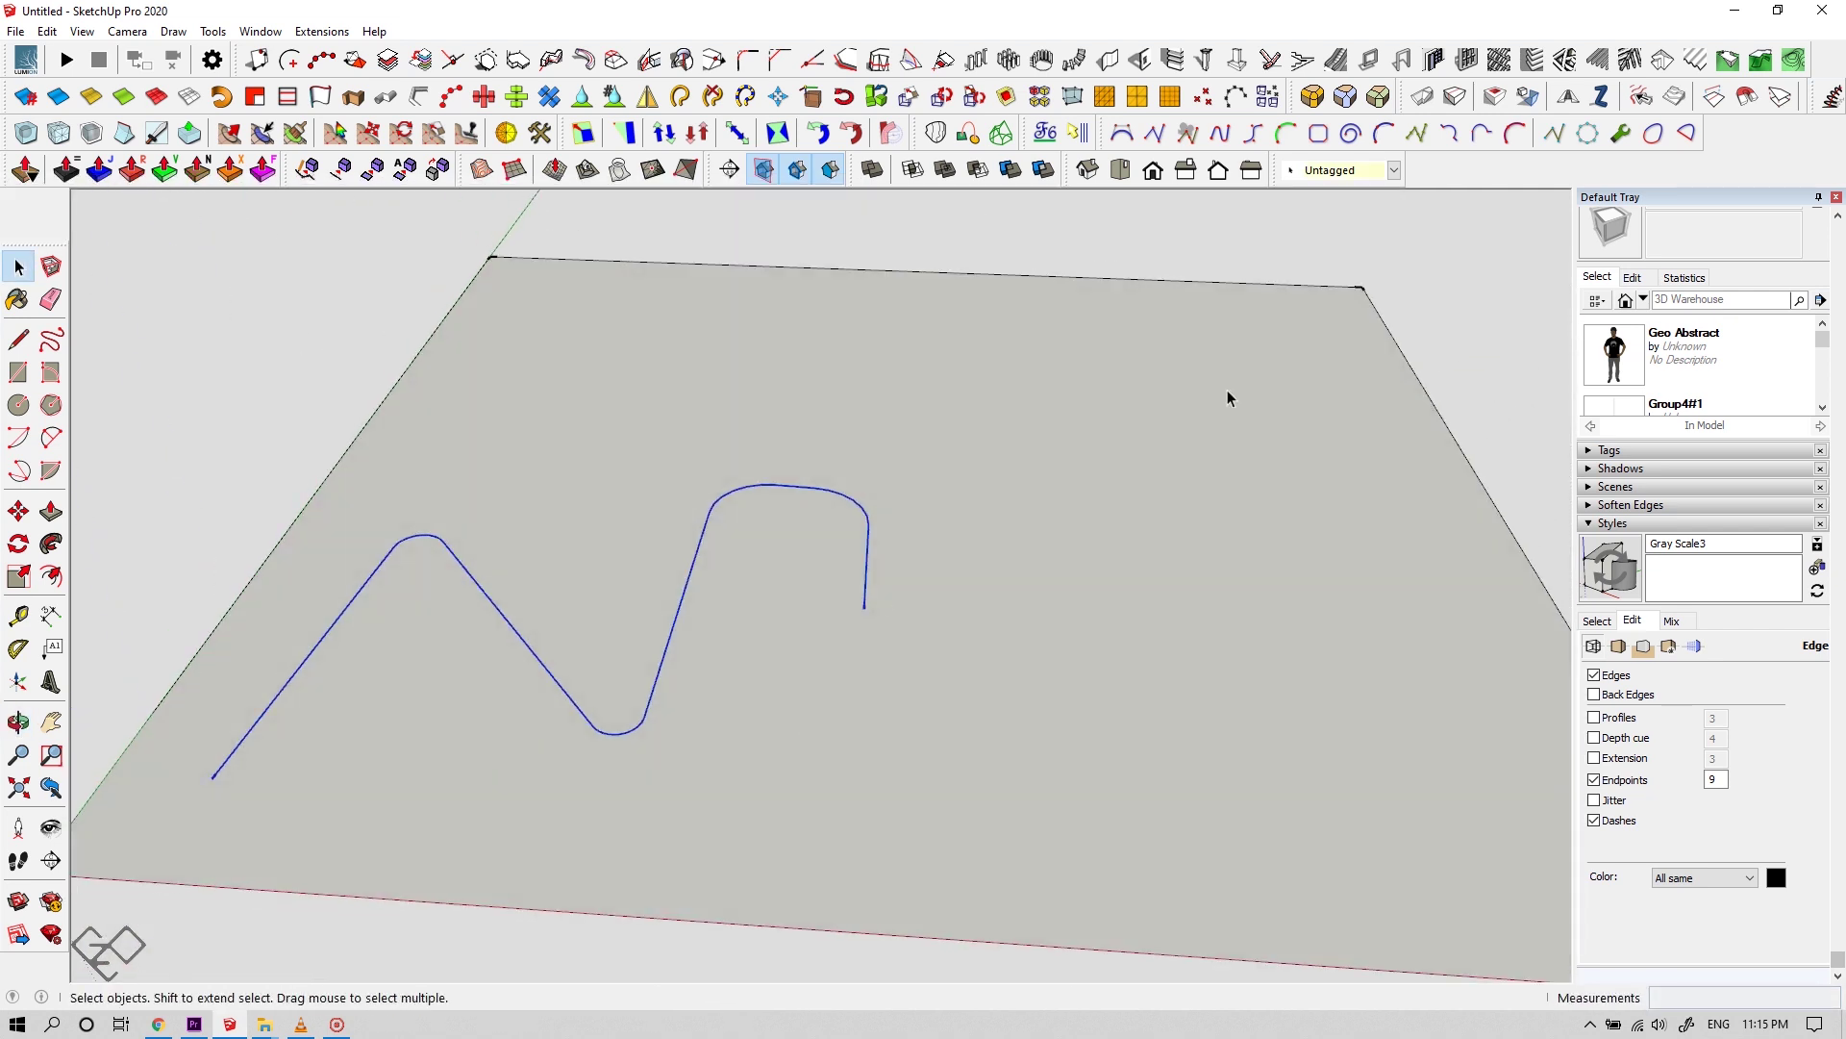
Draw a chamfered polyline with chamfer size 5 beside the arc-cornered curve
click(1381, 134)
text(5)
key(Return)
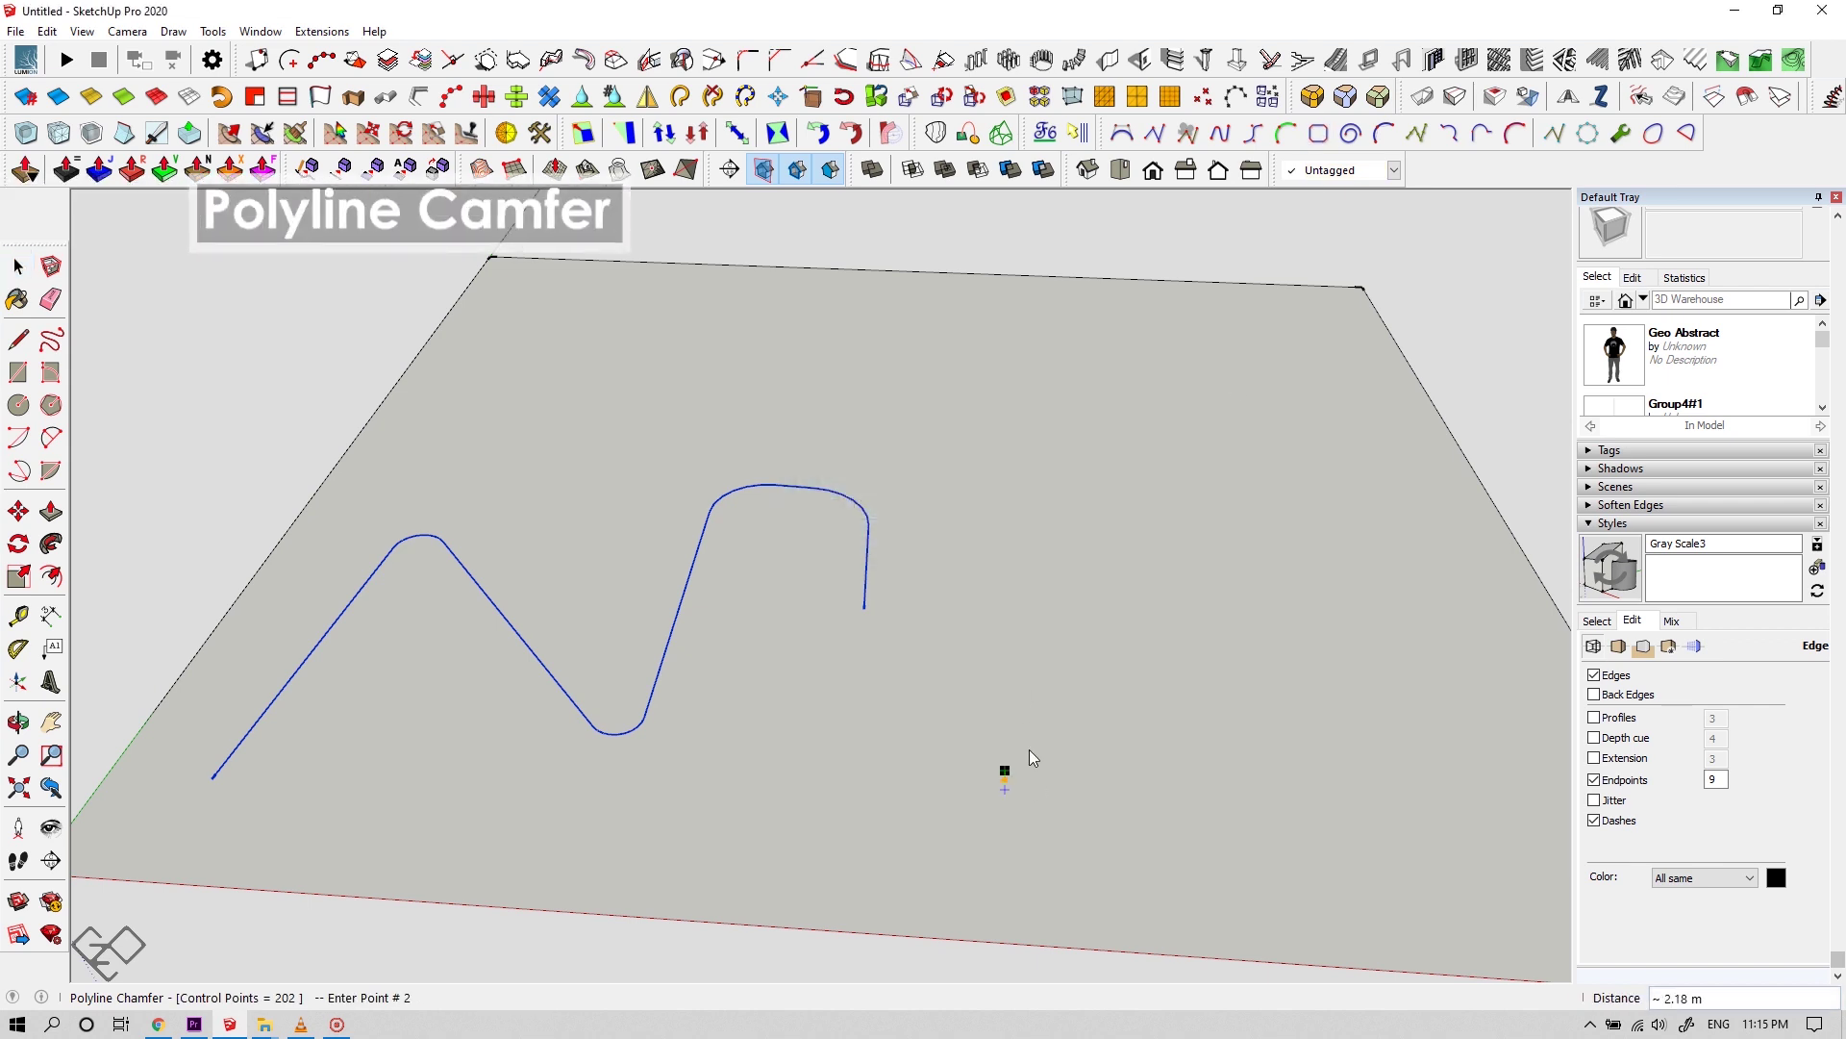
click(1373, 630)
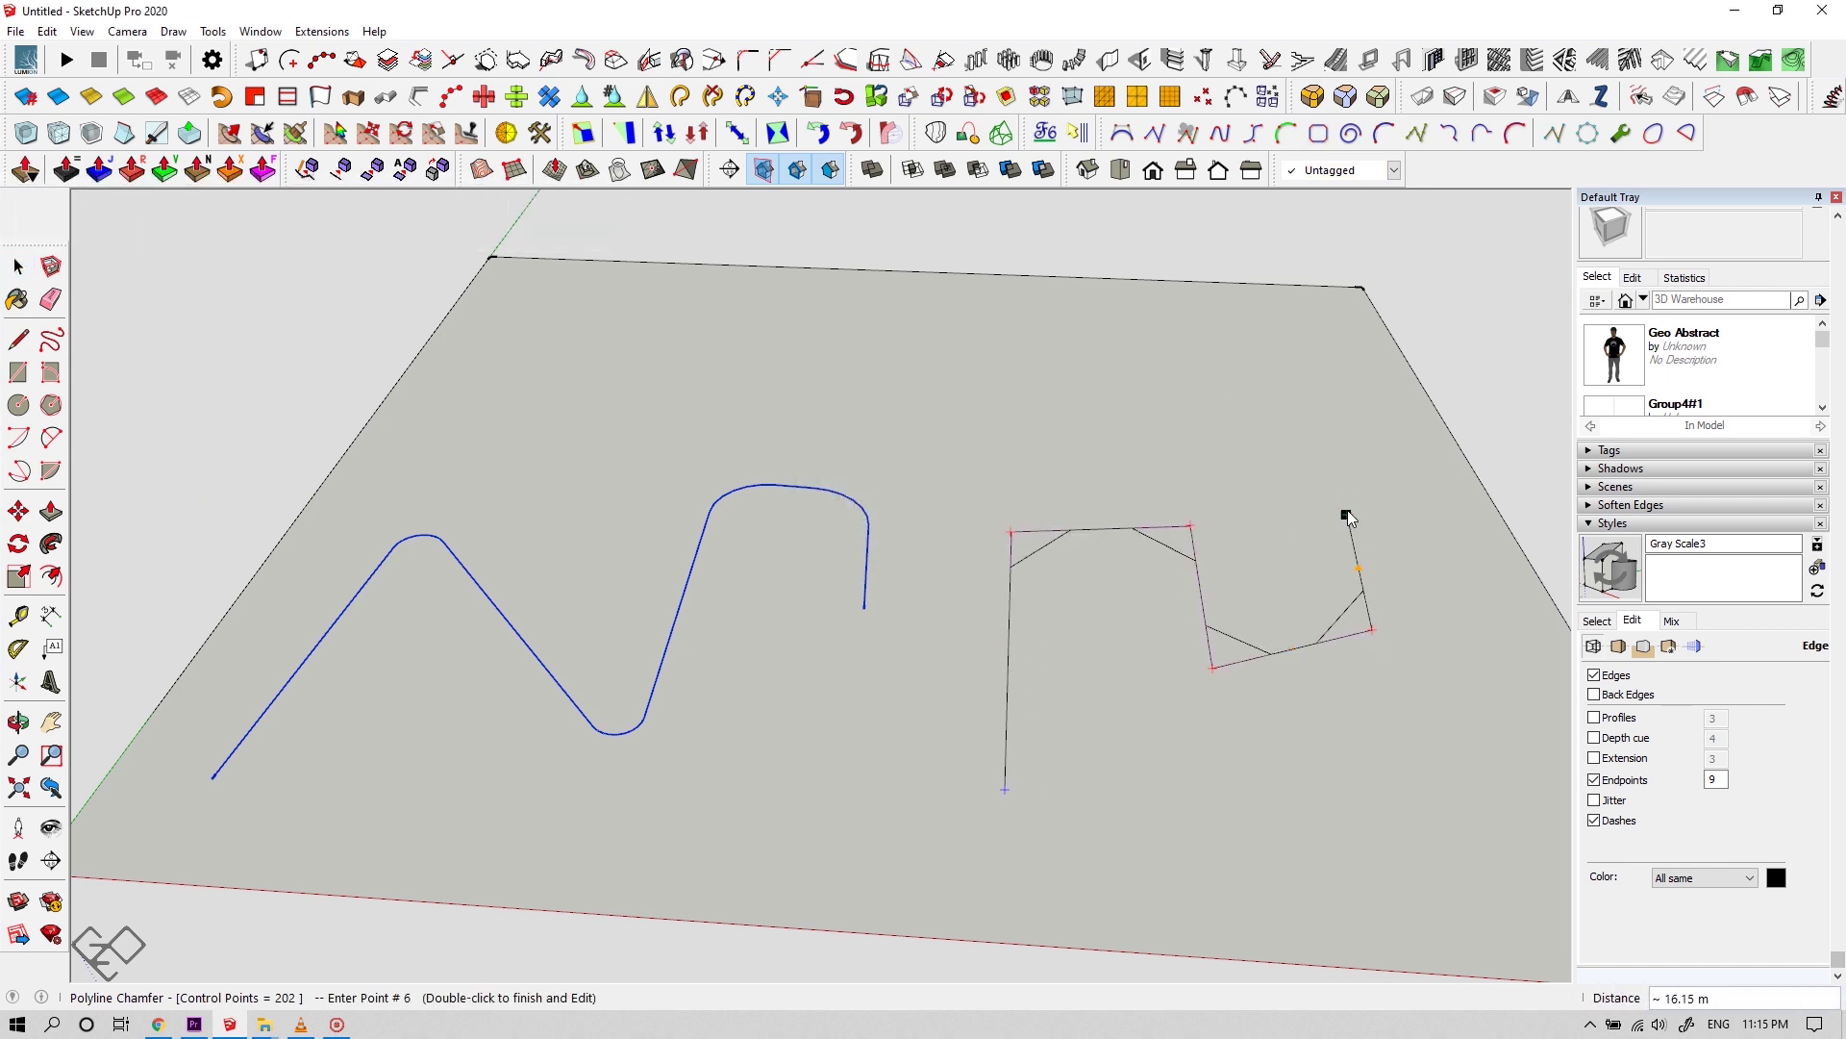
double_click(1424, 446)
key(space)
scroll(1354, 667, down, 2)
middle_drag(1354, 667, 1242, 647)
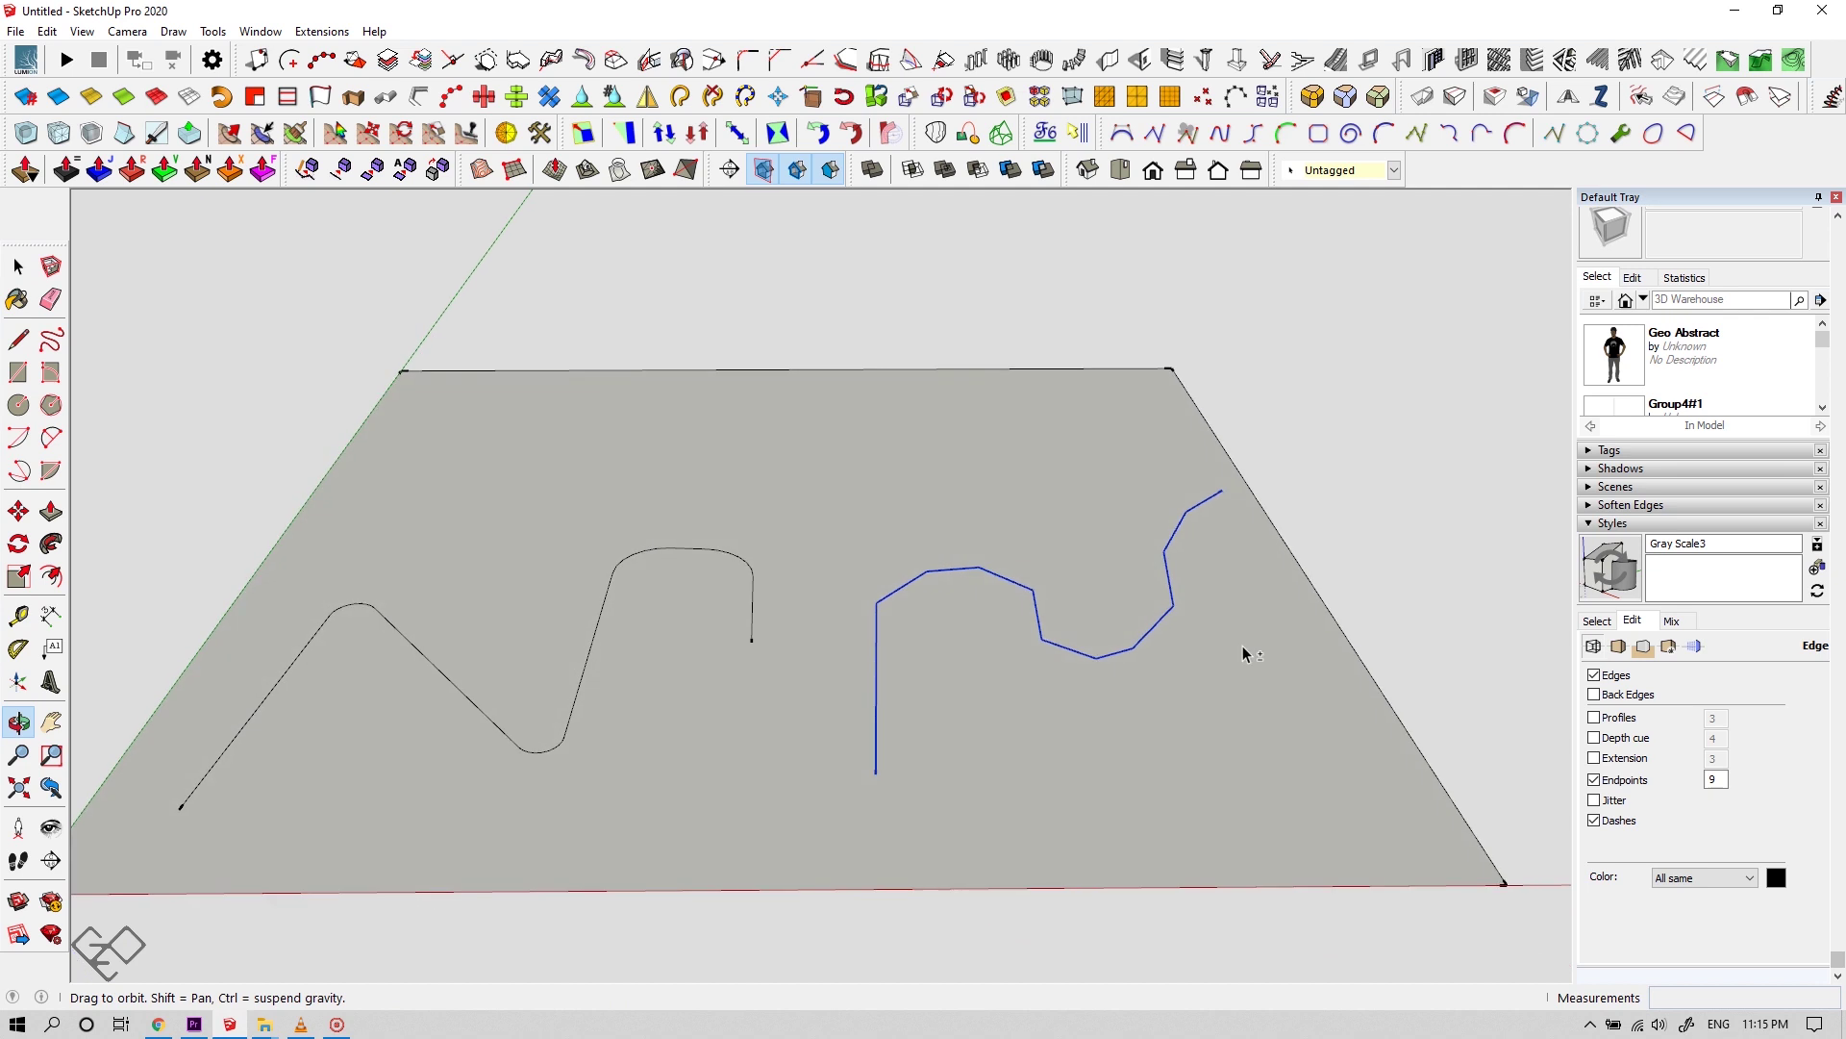
click(1348, 141)
middle_drag(784, 423, 952, 740)
Draw and finish the Courbette spiral on the face
click(798, 573)
click(870, 559)
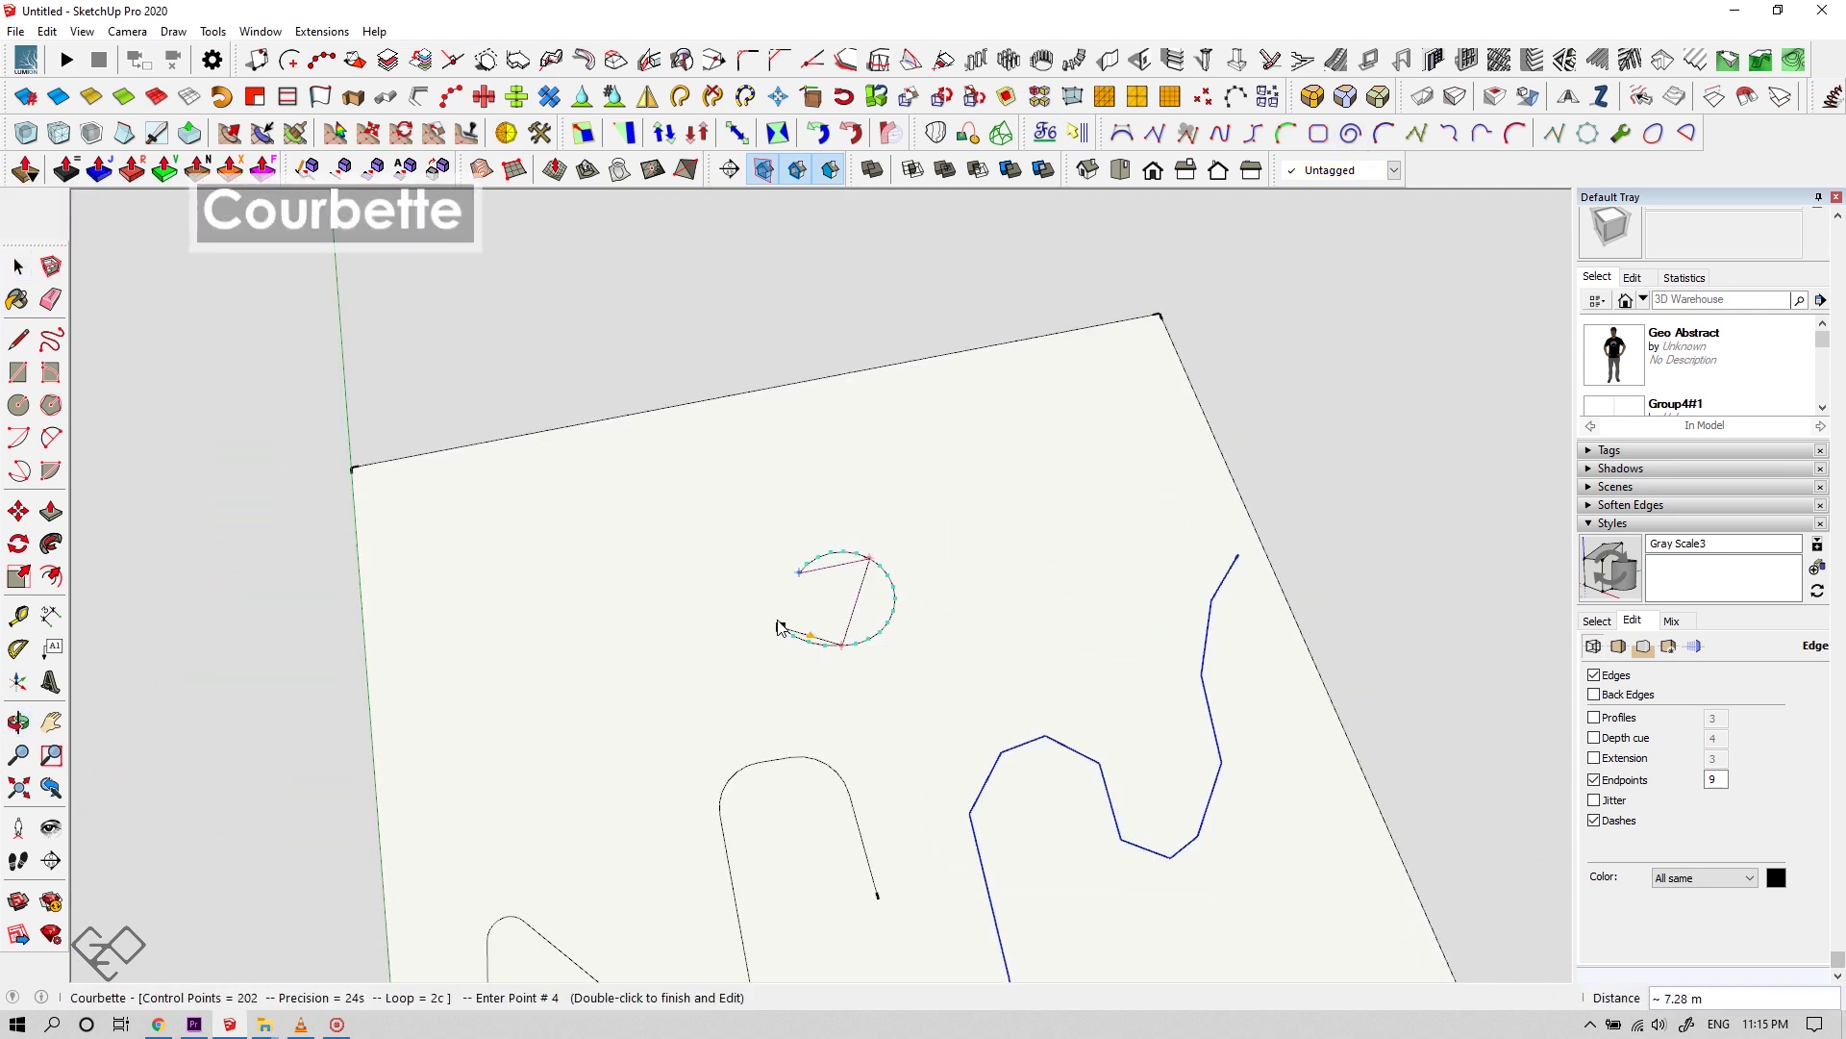
click(899, 651)
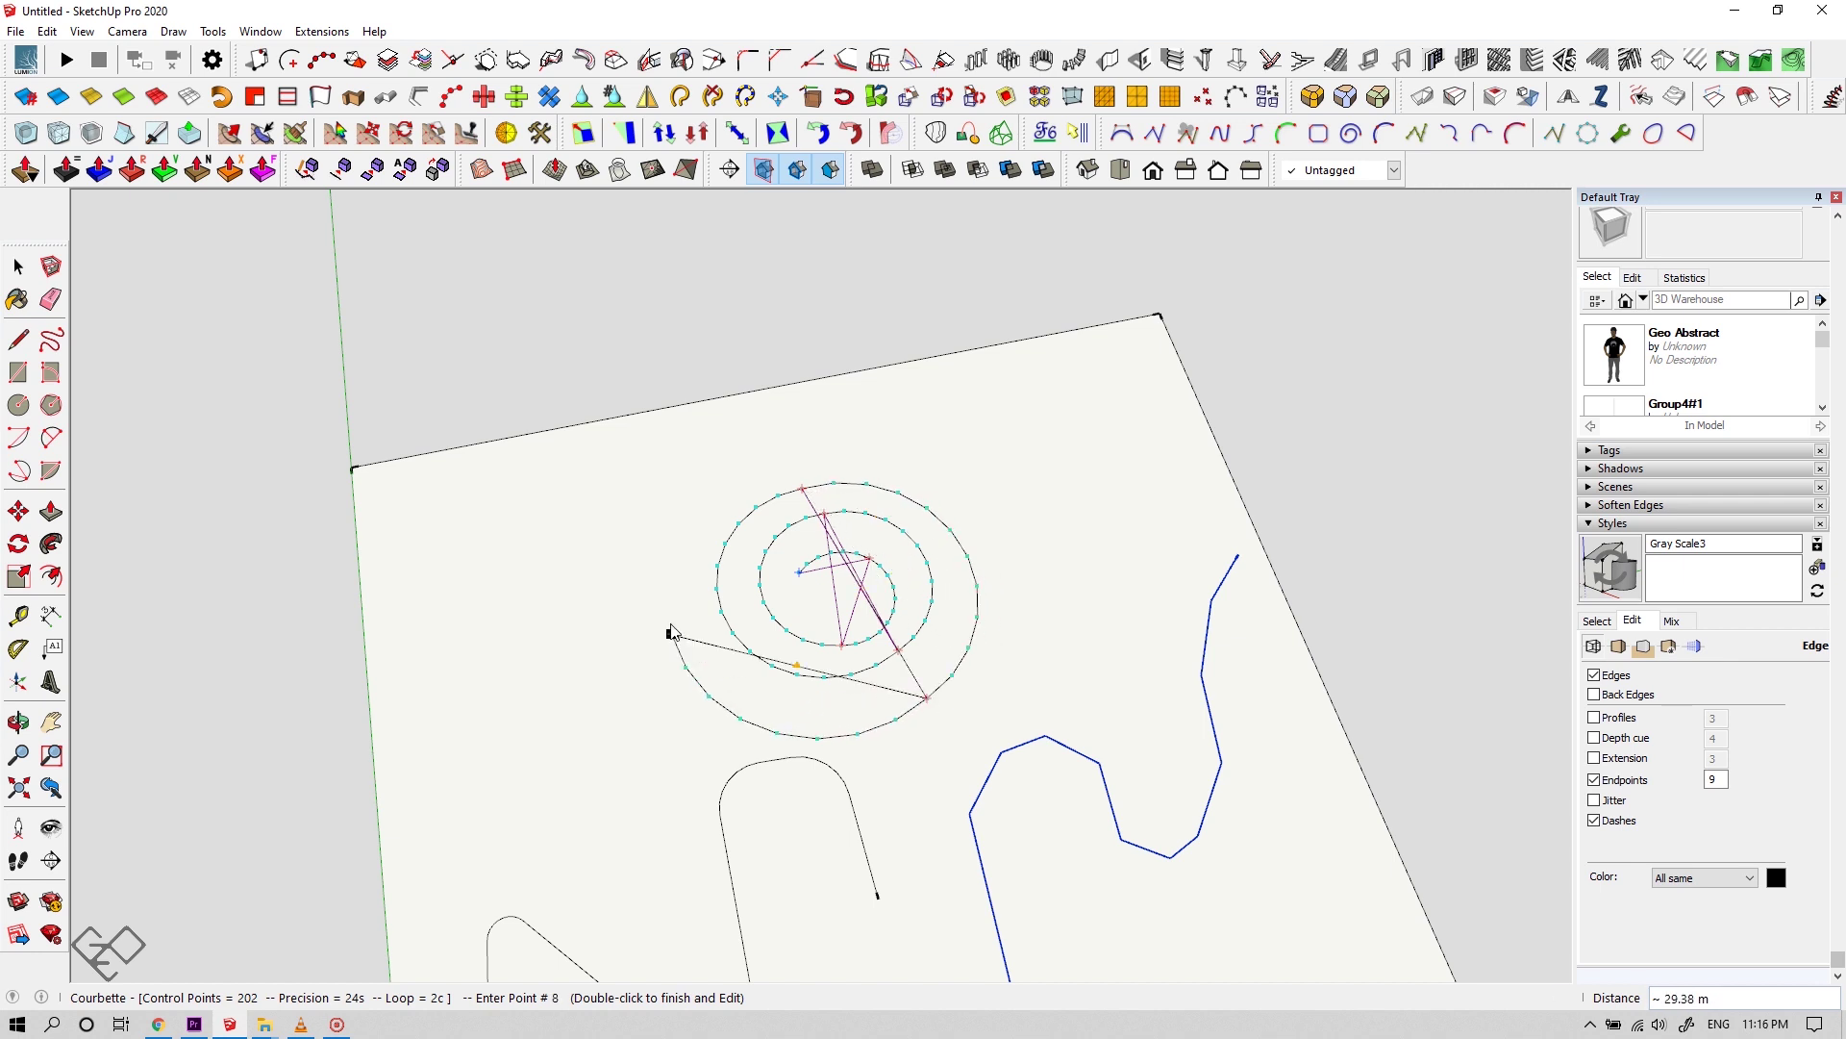
double_click(729, 463)
Start an order-5 Uniform B-Spline with three control points across the empty face
click(1253, 135)
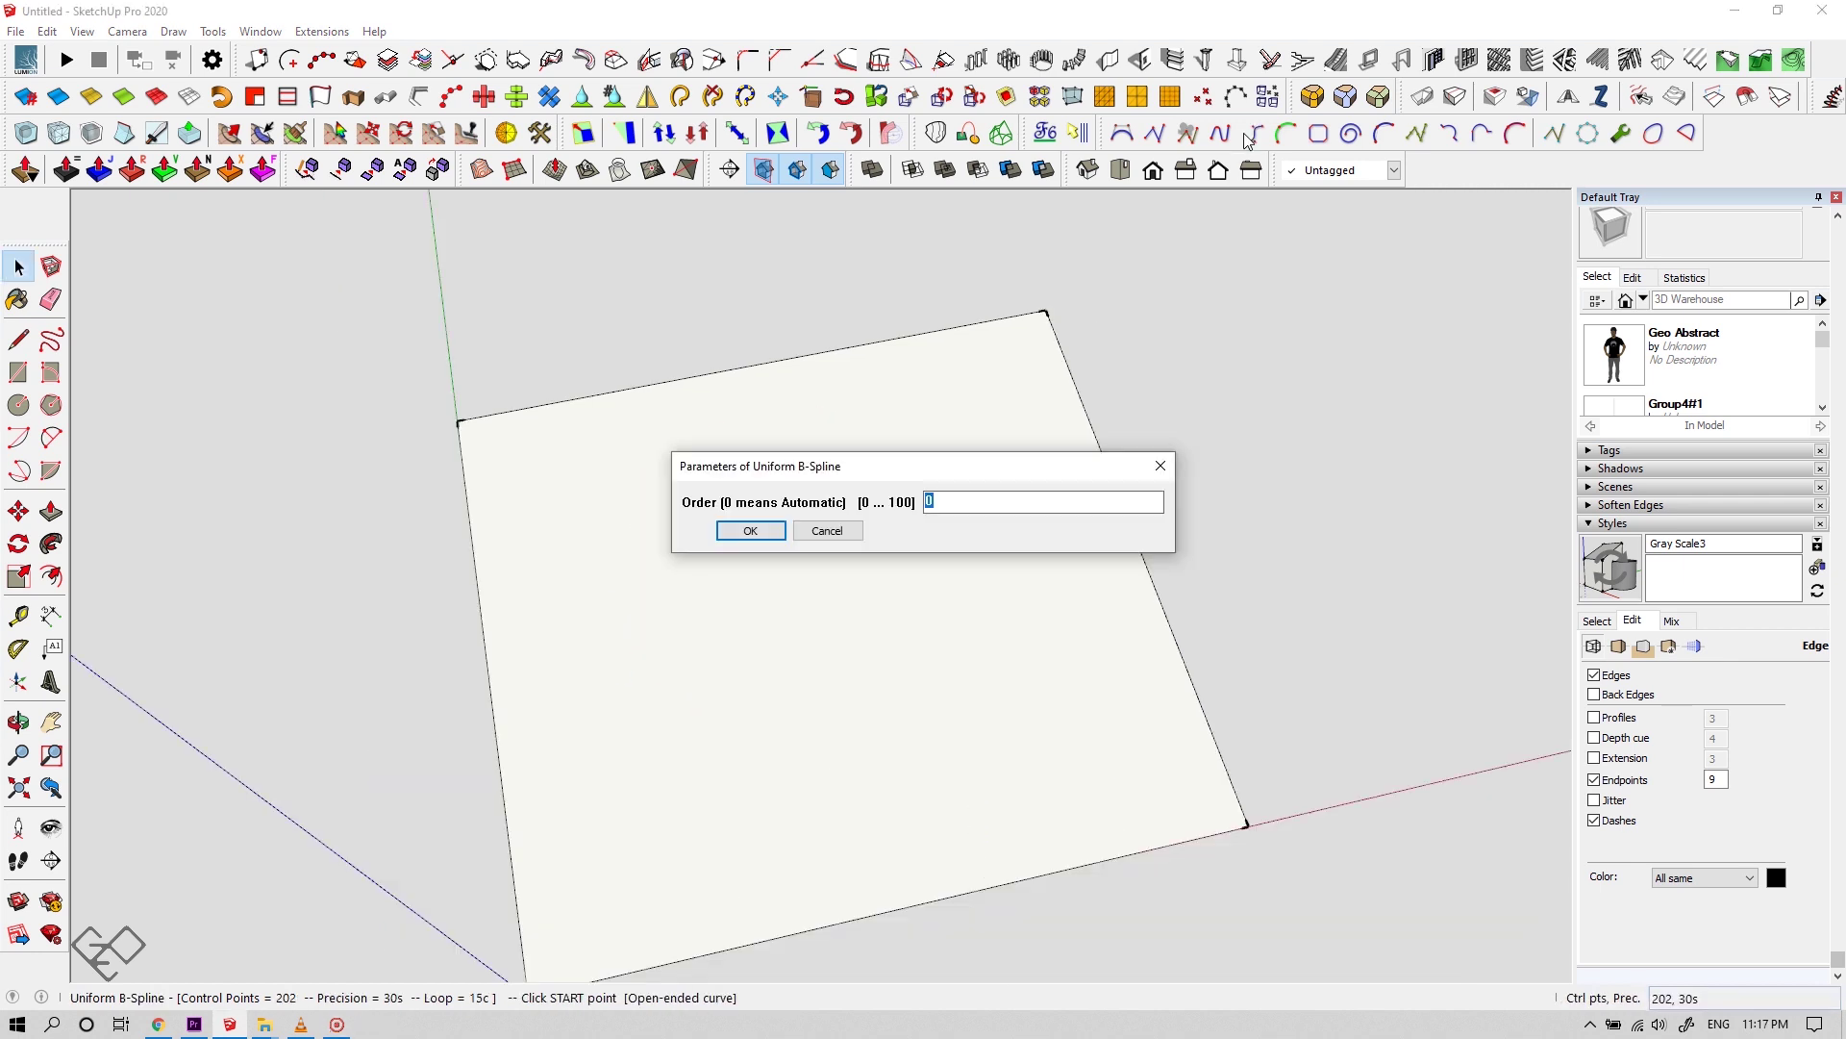
text(5)
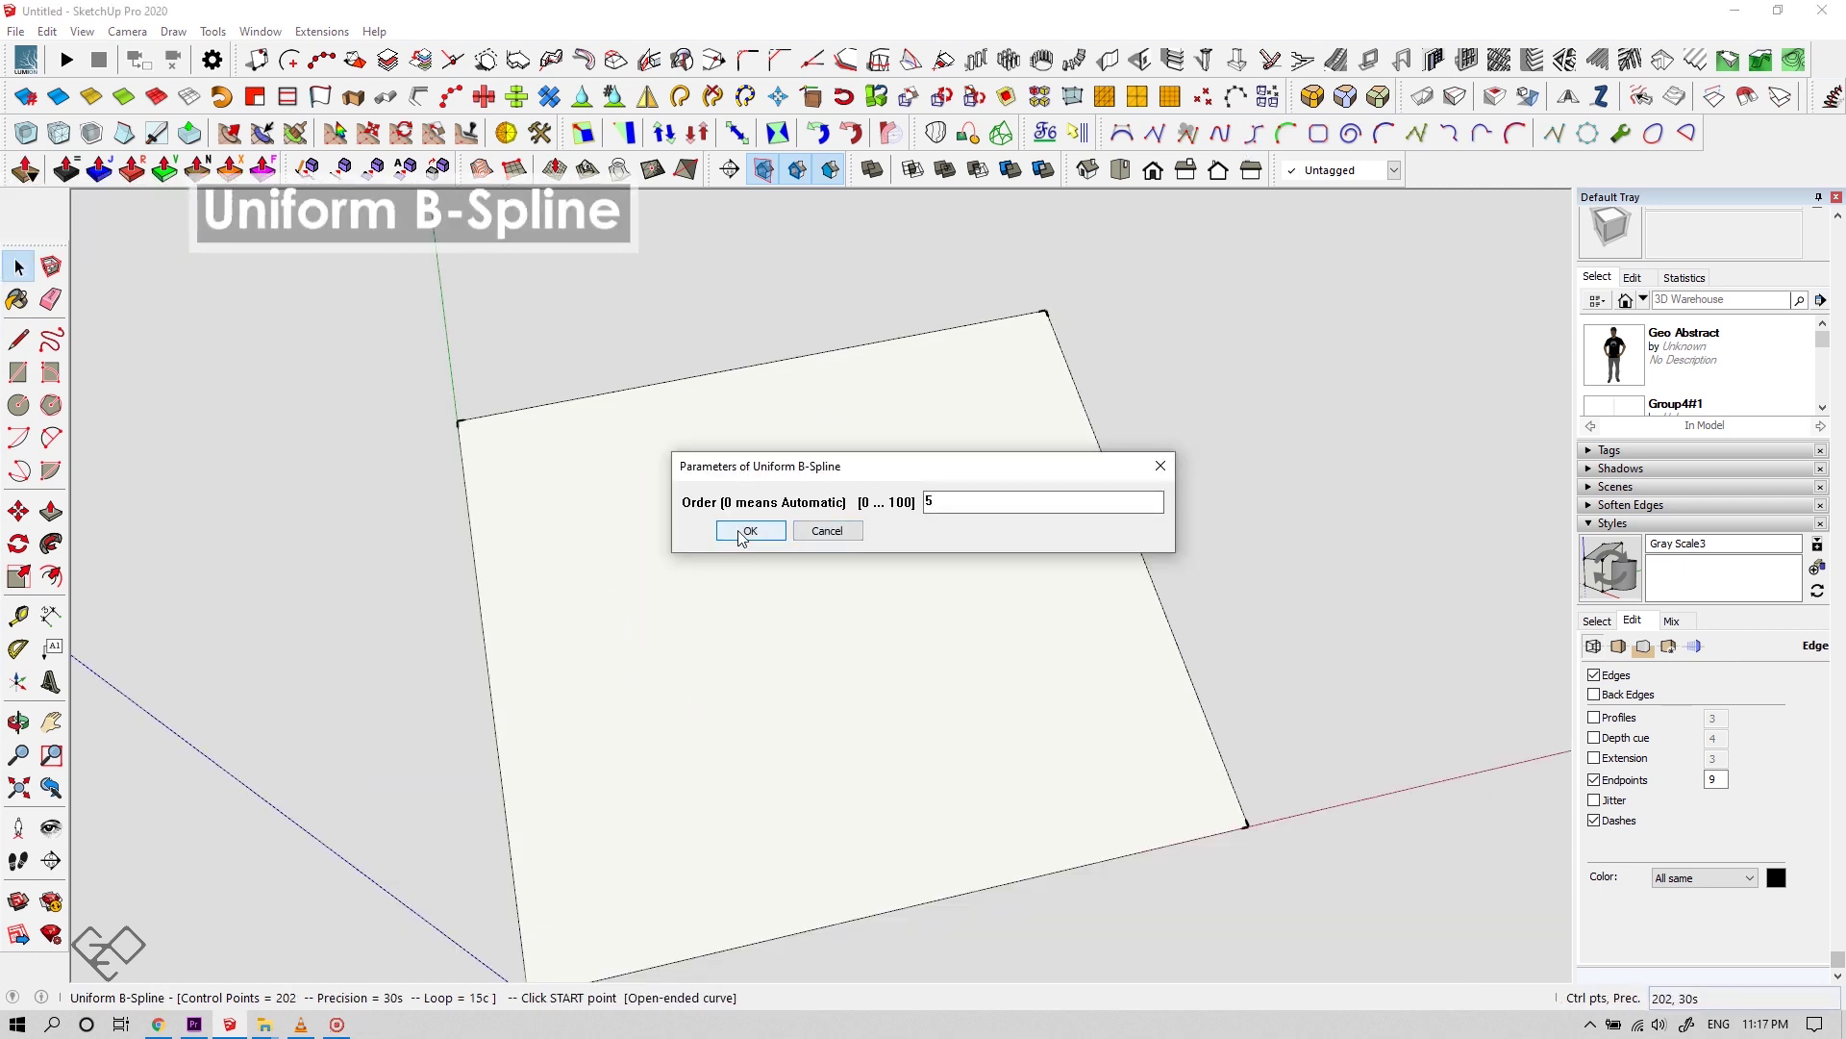
click(746, 536)
middle_drag(930, 683, 841, 626)
click(485, 797)
click(596, 575)
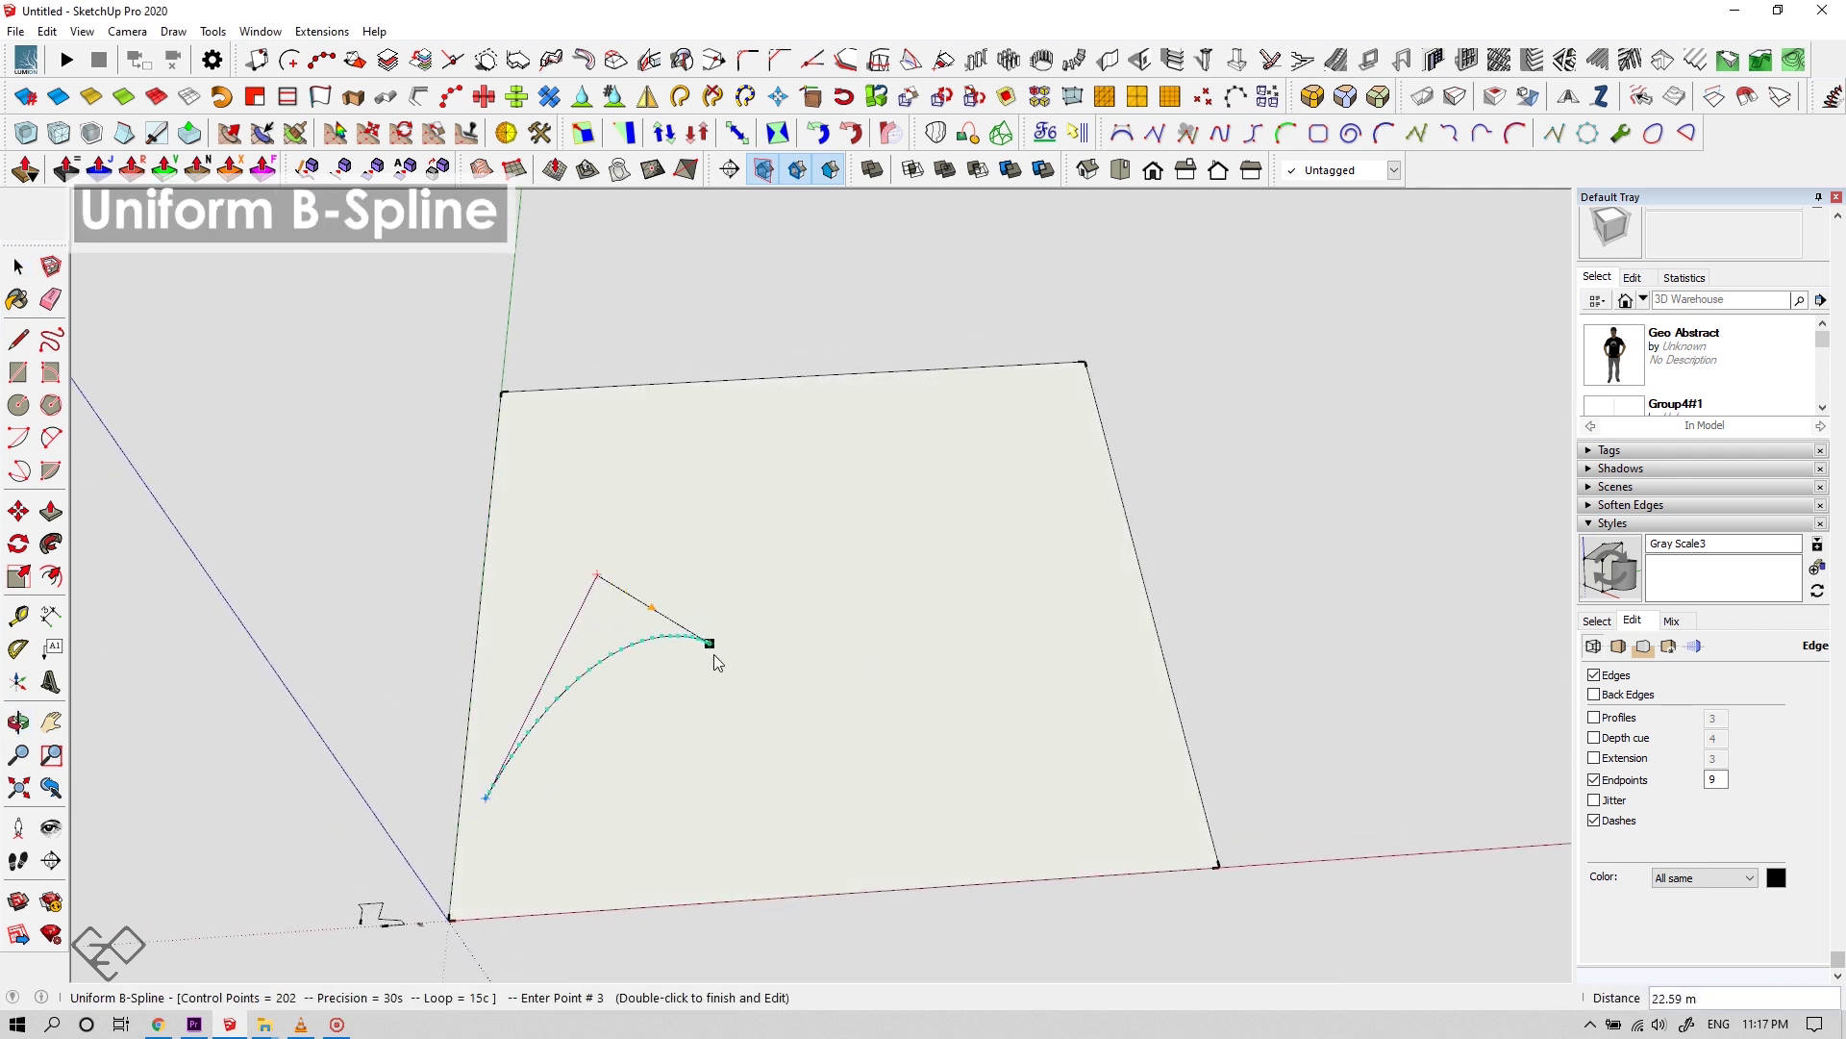
click(760, 680)
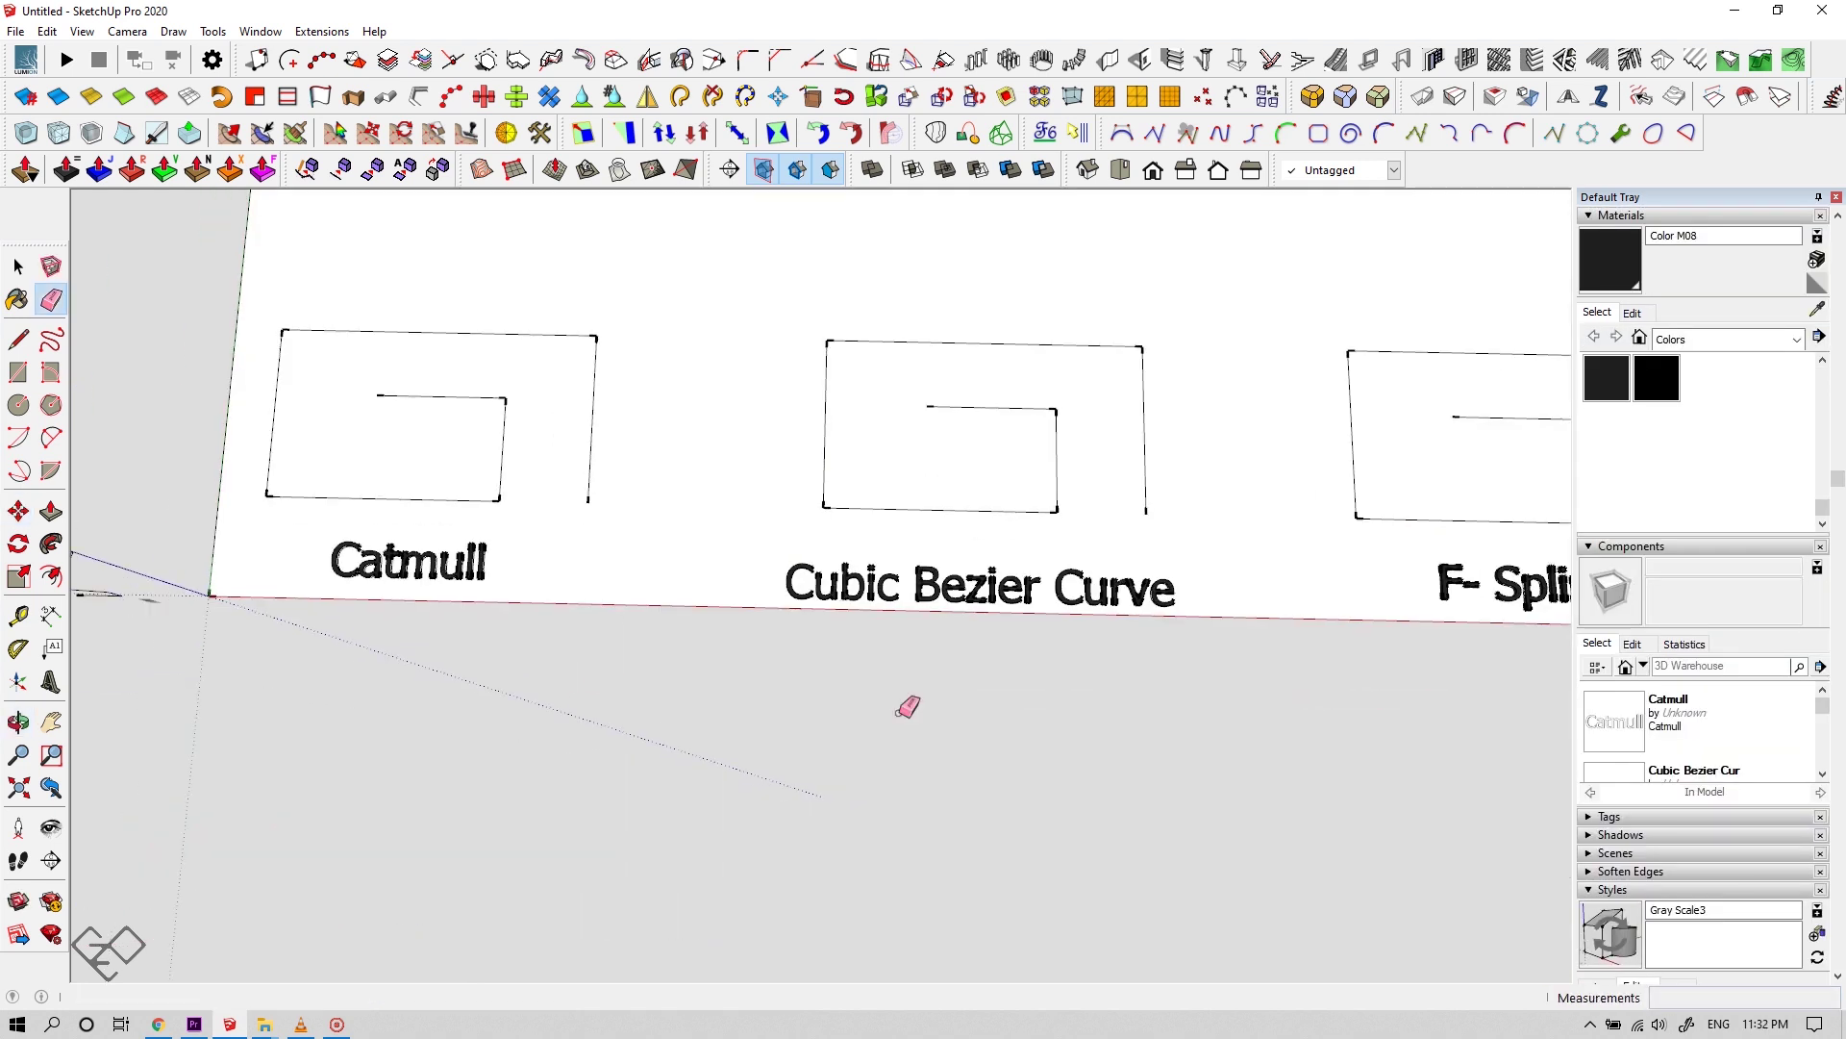
Draw a Catmull spline over the labelled Catmull guide
scroll(432, 616, up, 6)
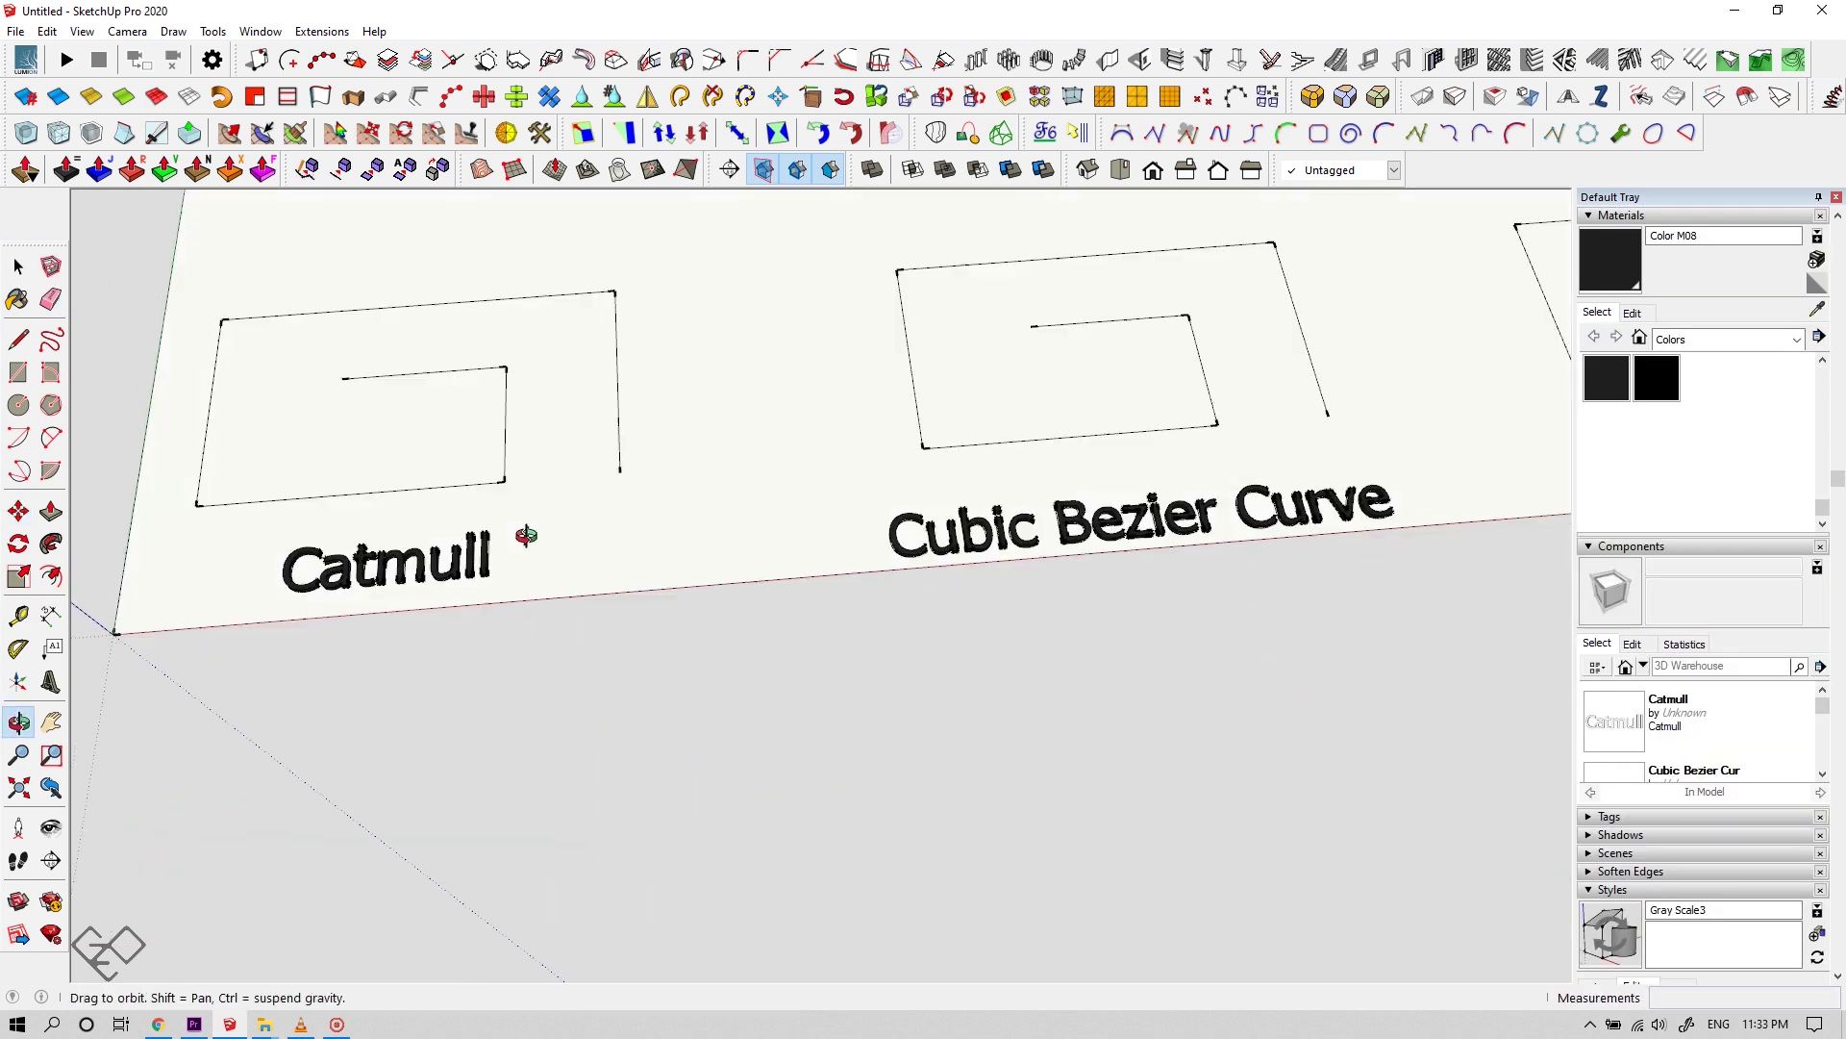
key(space)
shift+middle_drag(1212, 721, 557, 783)
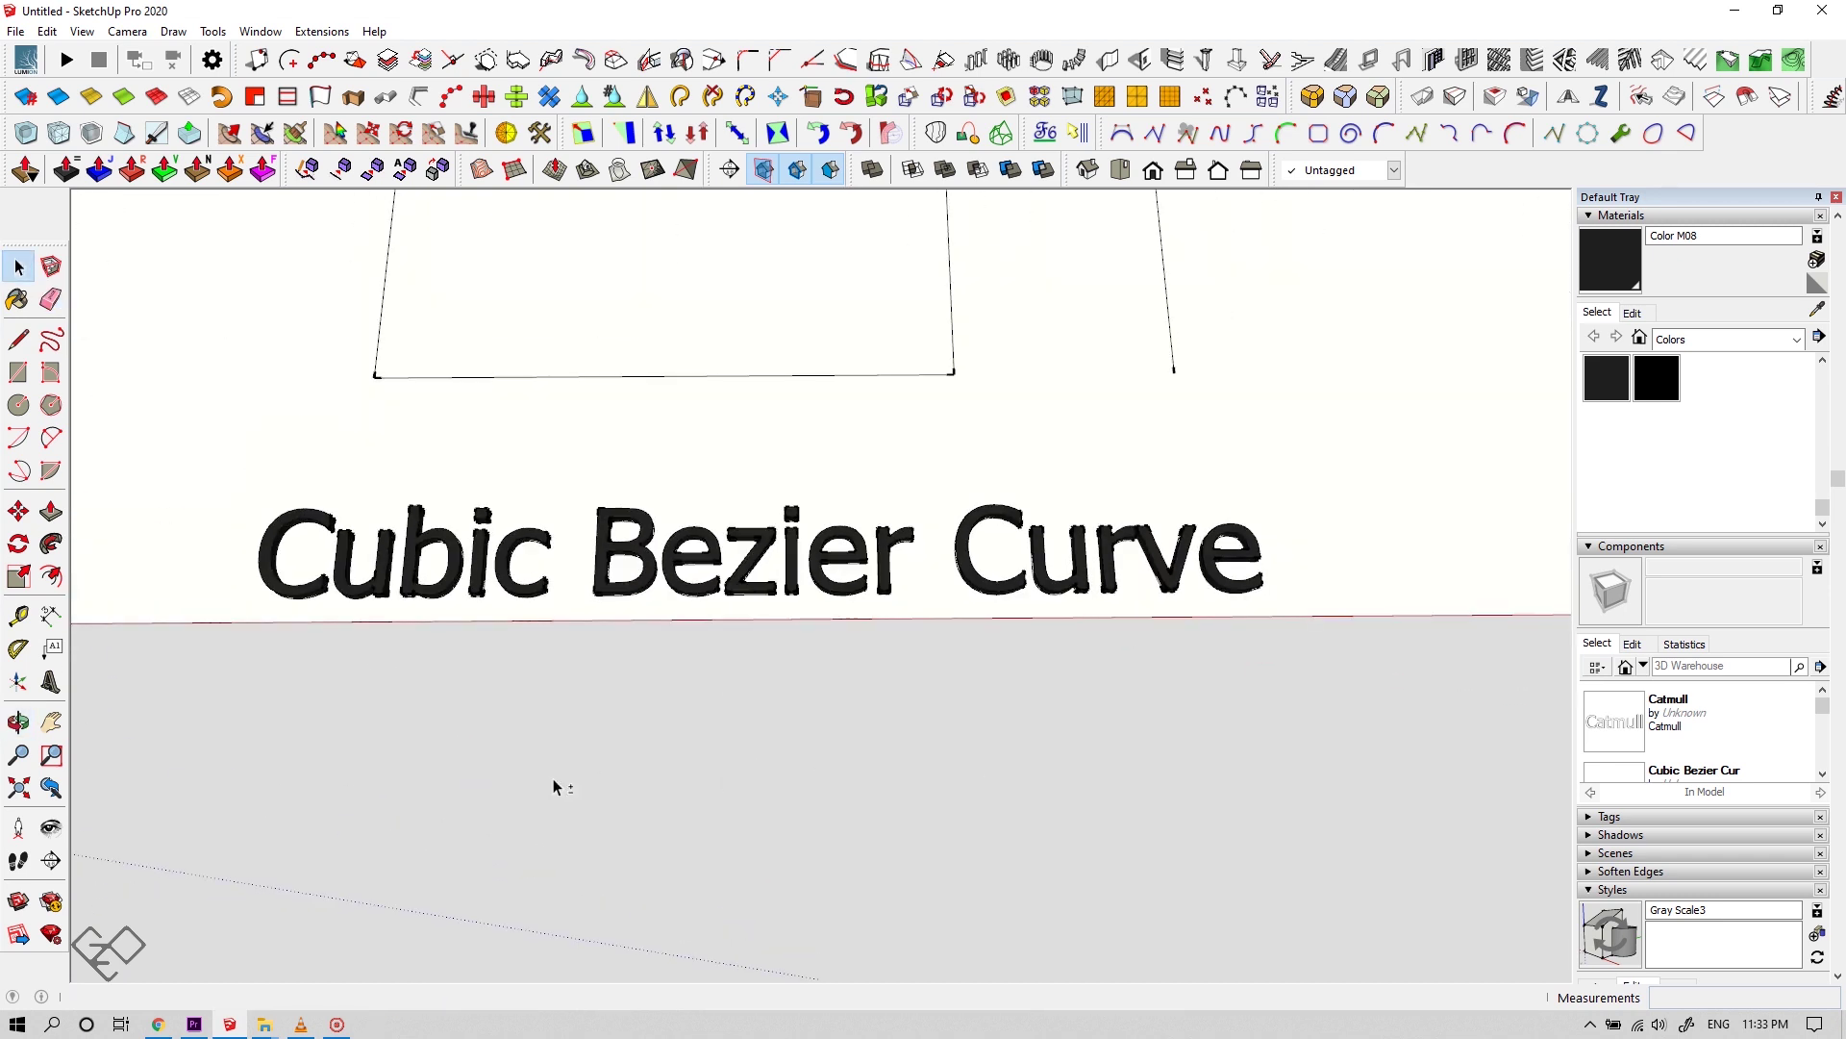
shift+middle_drag(1442, 757, 1433, 708)
scroll(833, 719, up, 1)
scroll(832, 720, down, 5)
click(1286, 135)
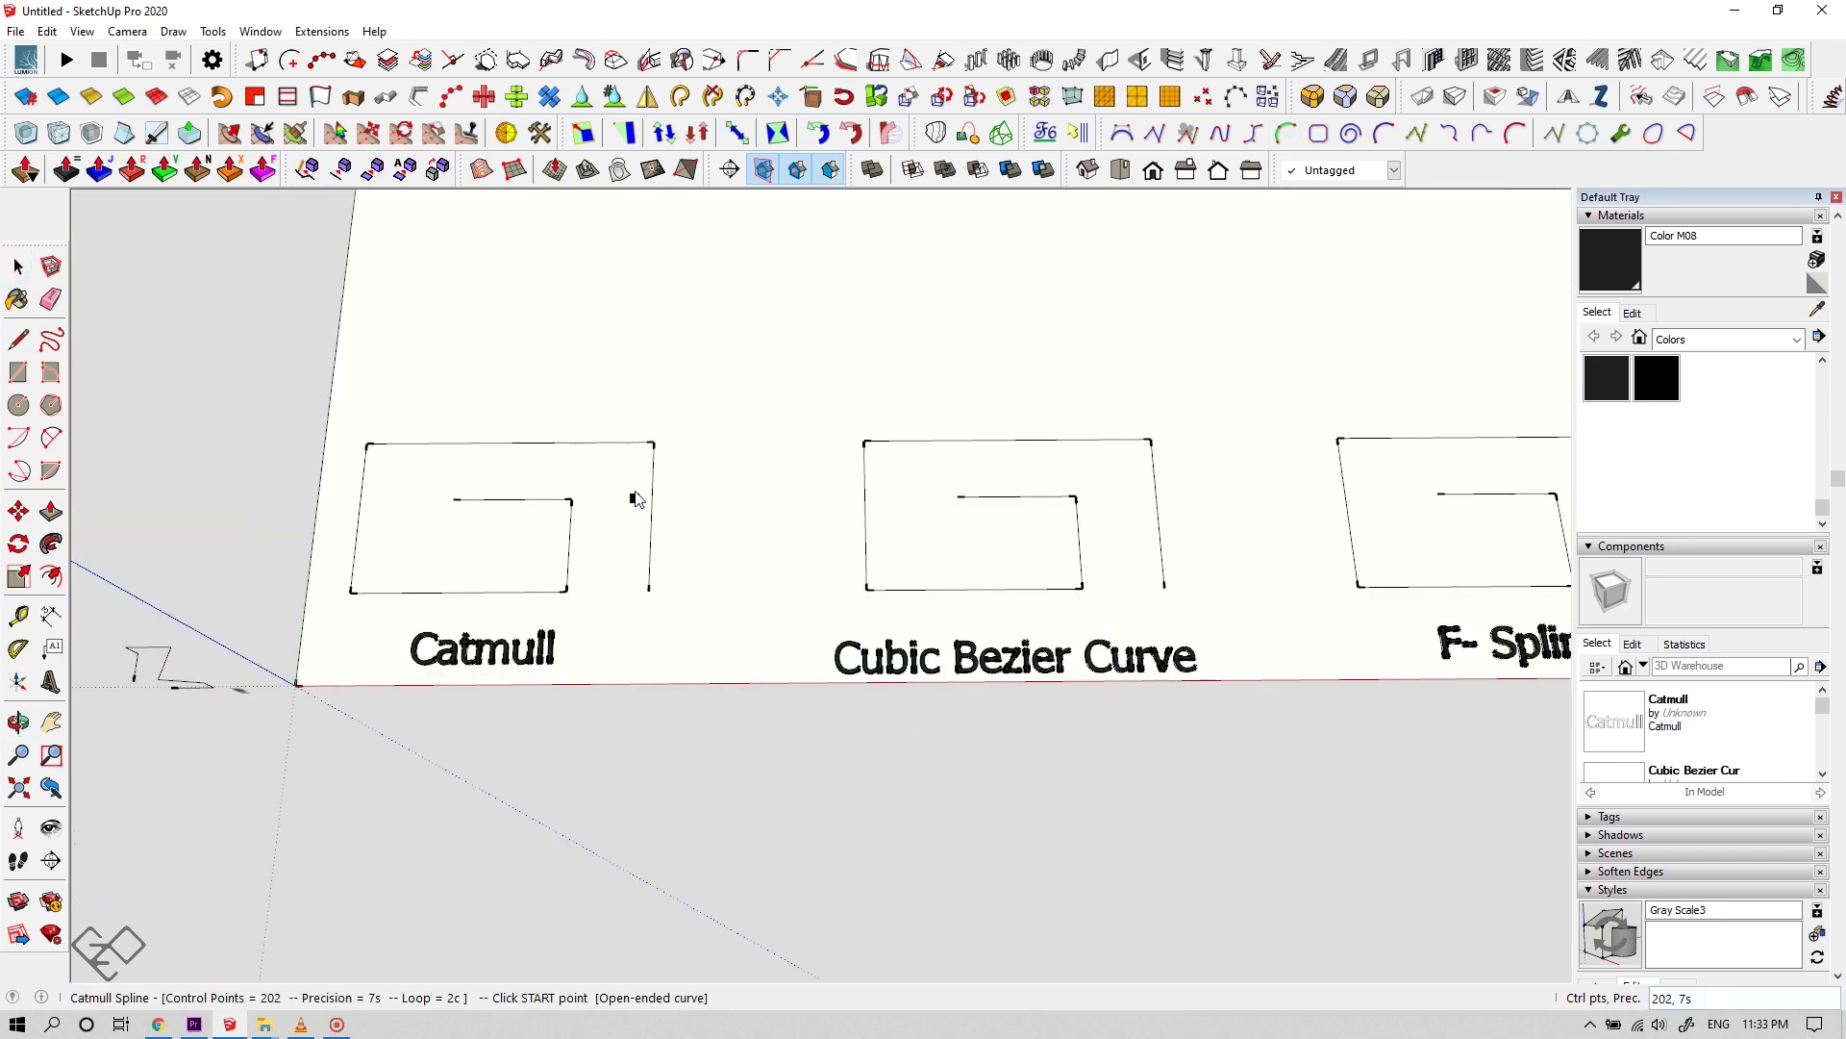
scroll(541, 496, up, 2)
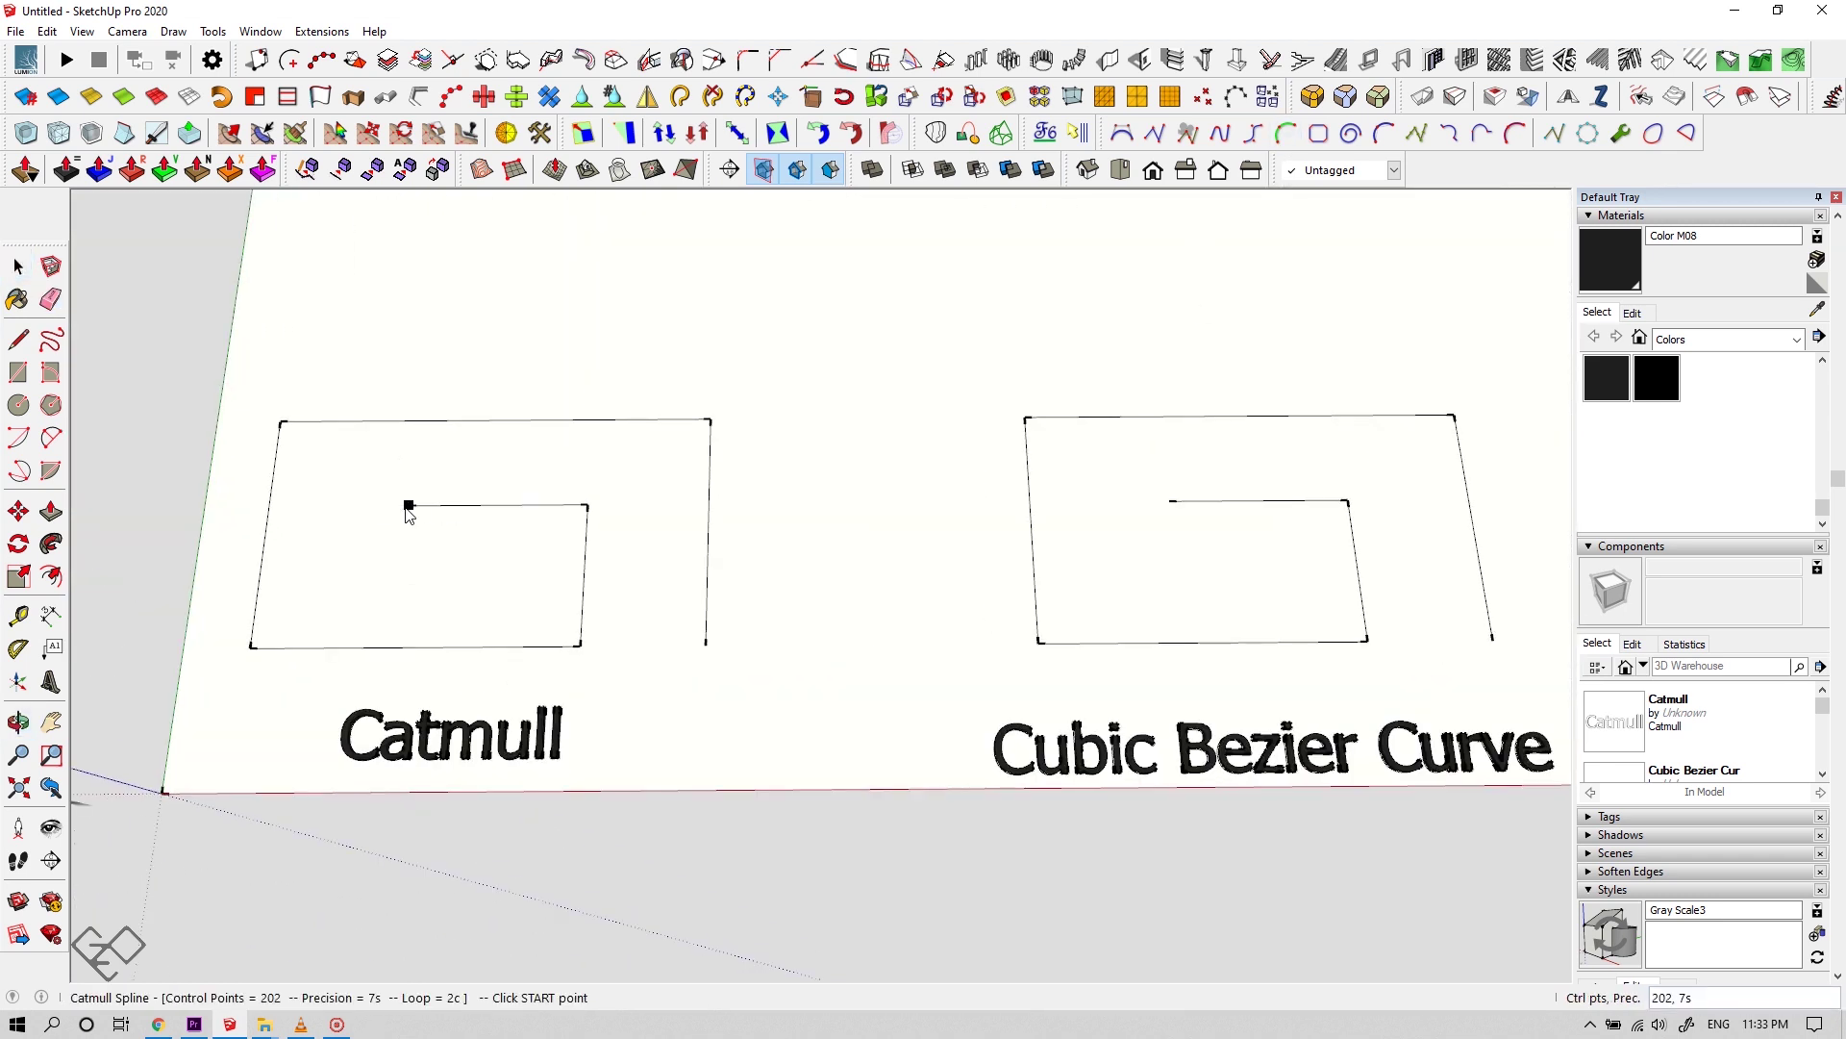
double_click(711, 646)
click(746, 858)
scroll(528, 721, up, 1)
Draw a Cubic Bezier curve over the Cubic Bezier Curve guide
shift+middle_drag(972, 457, 1178, 425)
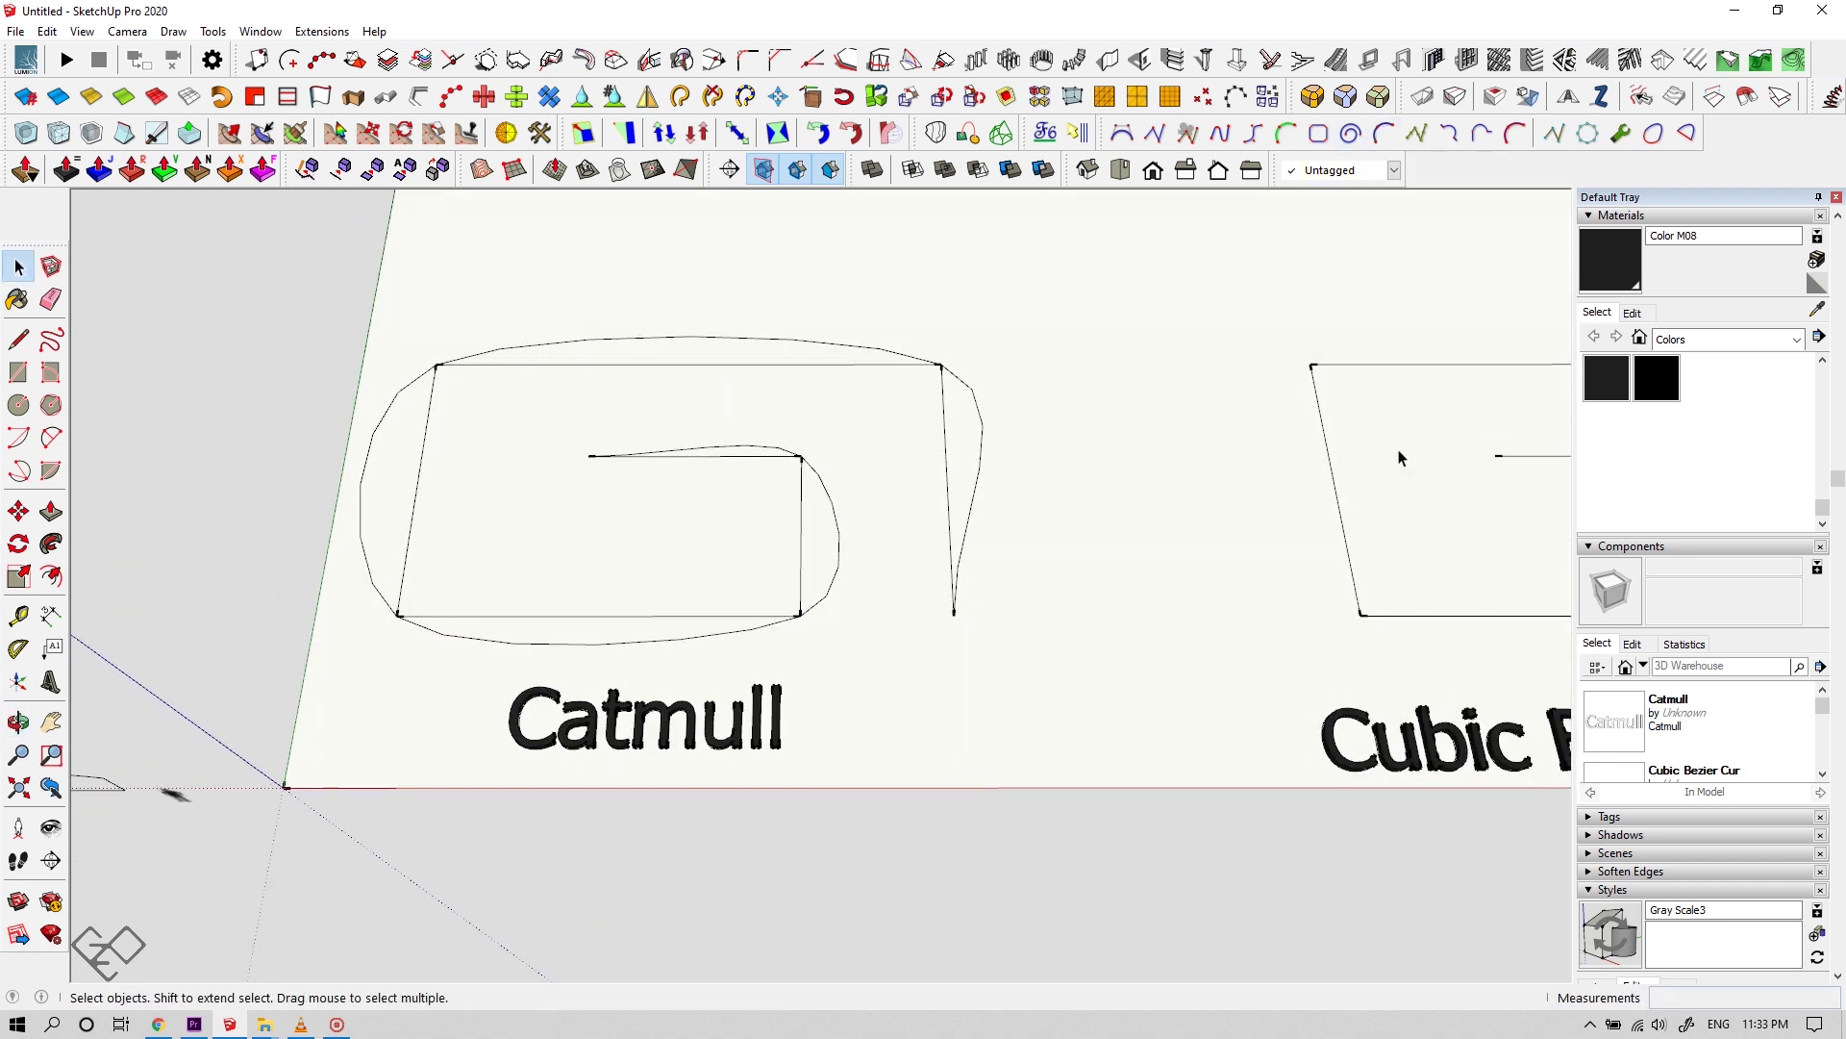
click(1384, 135)
scroll(1442, 471, down, 1)
shift+middle_drag(1442, 474, 1139, 520)
click(1169, 500)
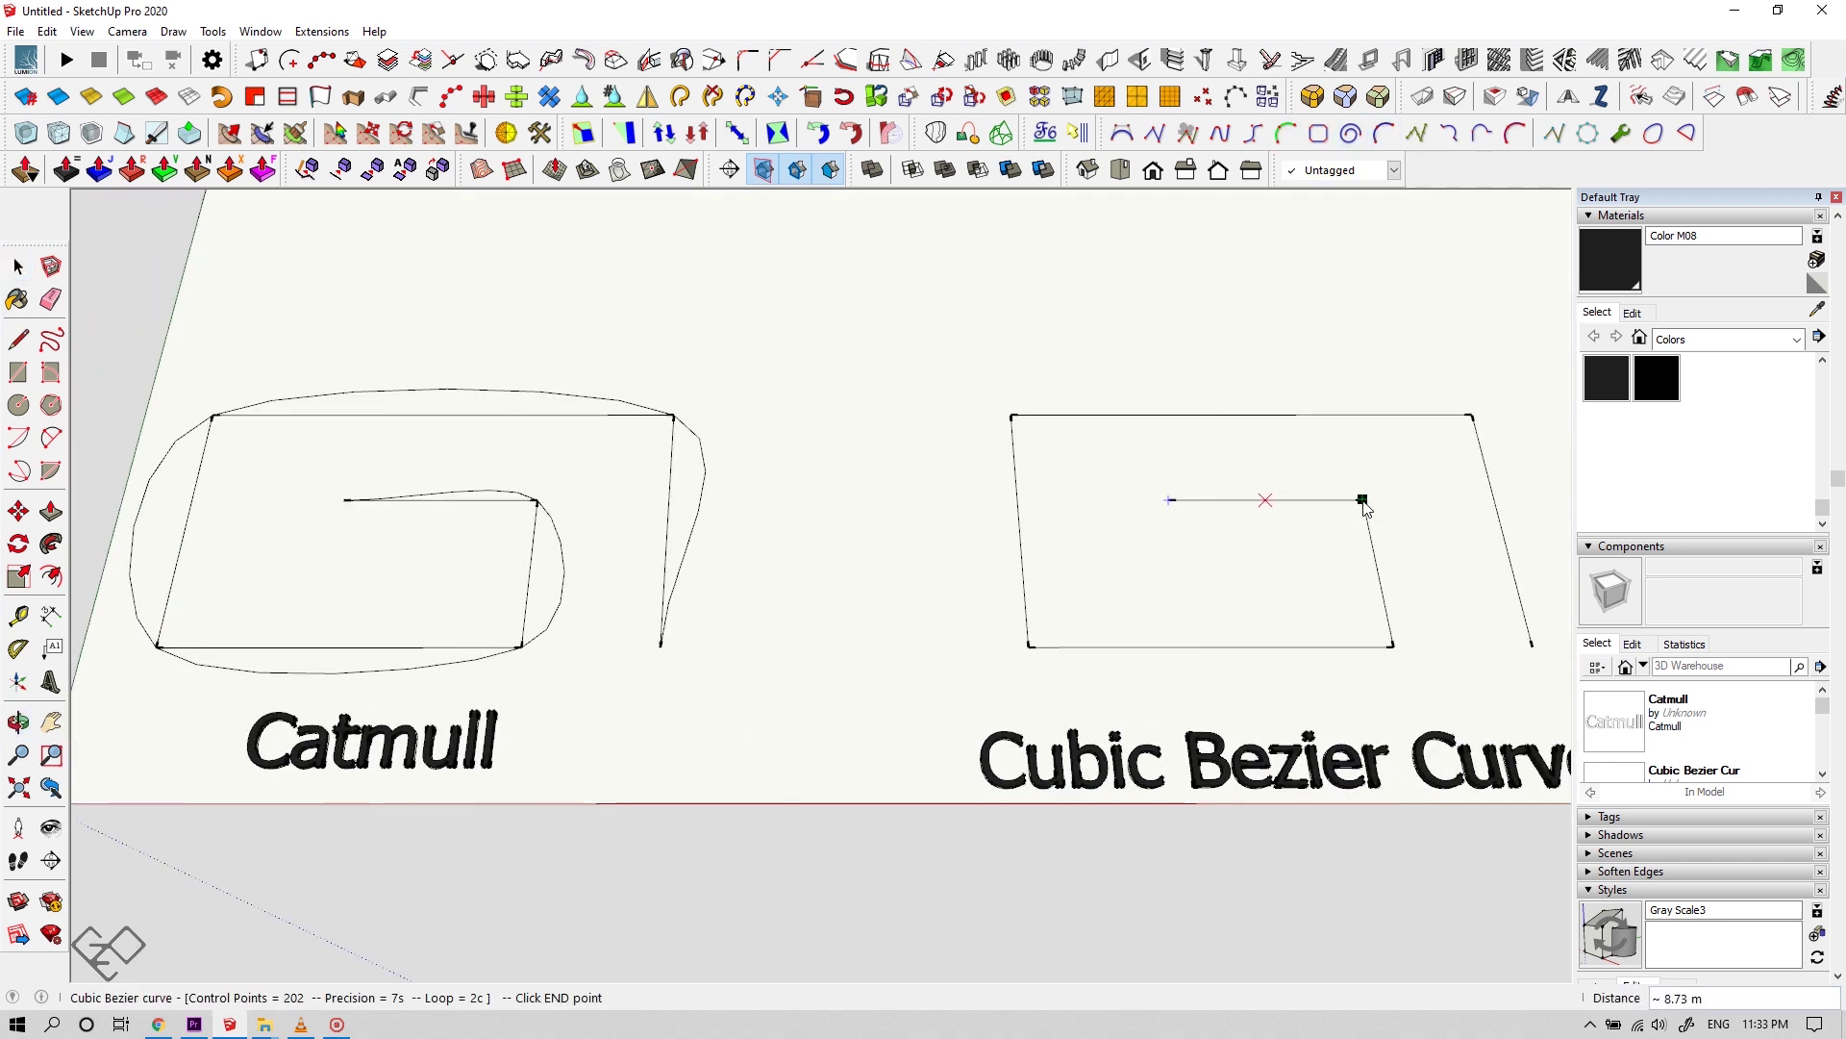
click(1384, 133)
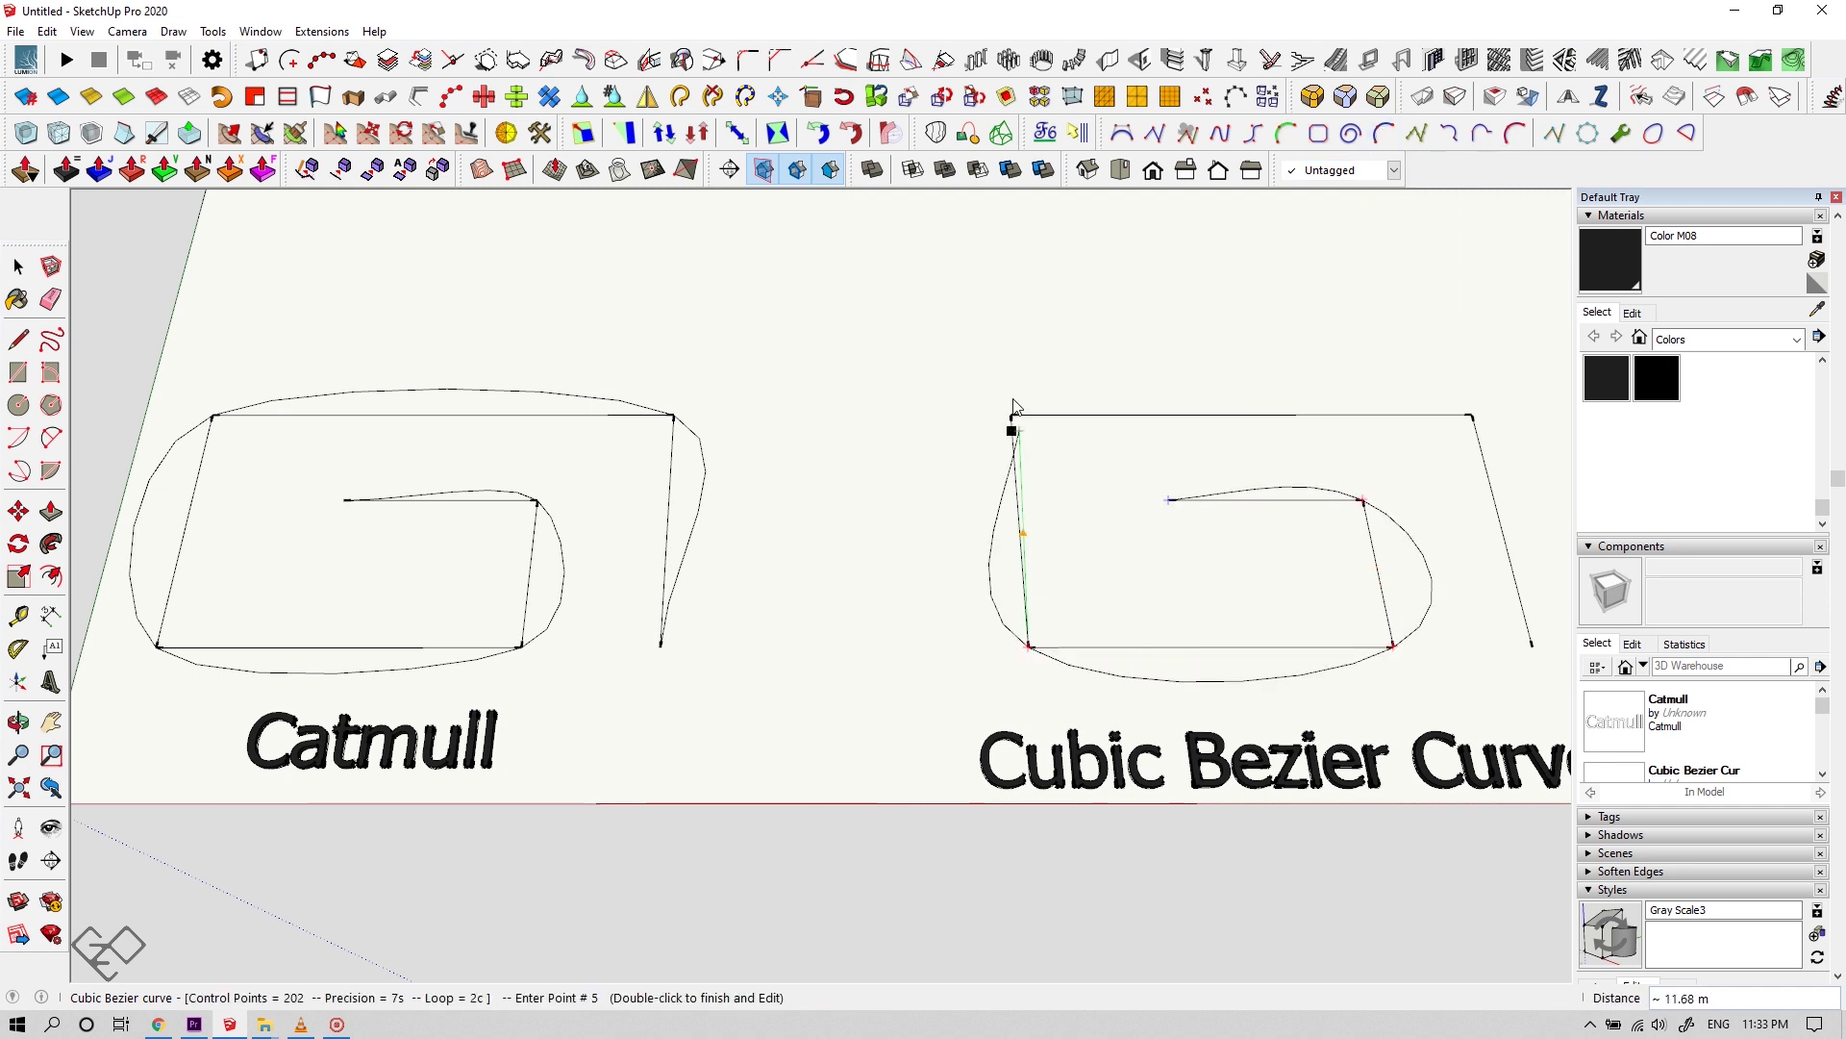
click(1471, 415)
double_click(1531, 646)
click(1385, 855)
scroll(1385, 856, down, 1)
Trace the F- Spline guide with an F-Spline curve
shift+middle_drag(1266, 833, 683, 756)
click(1417, 134)
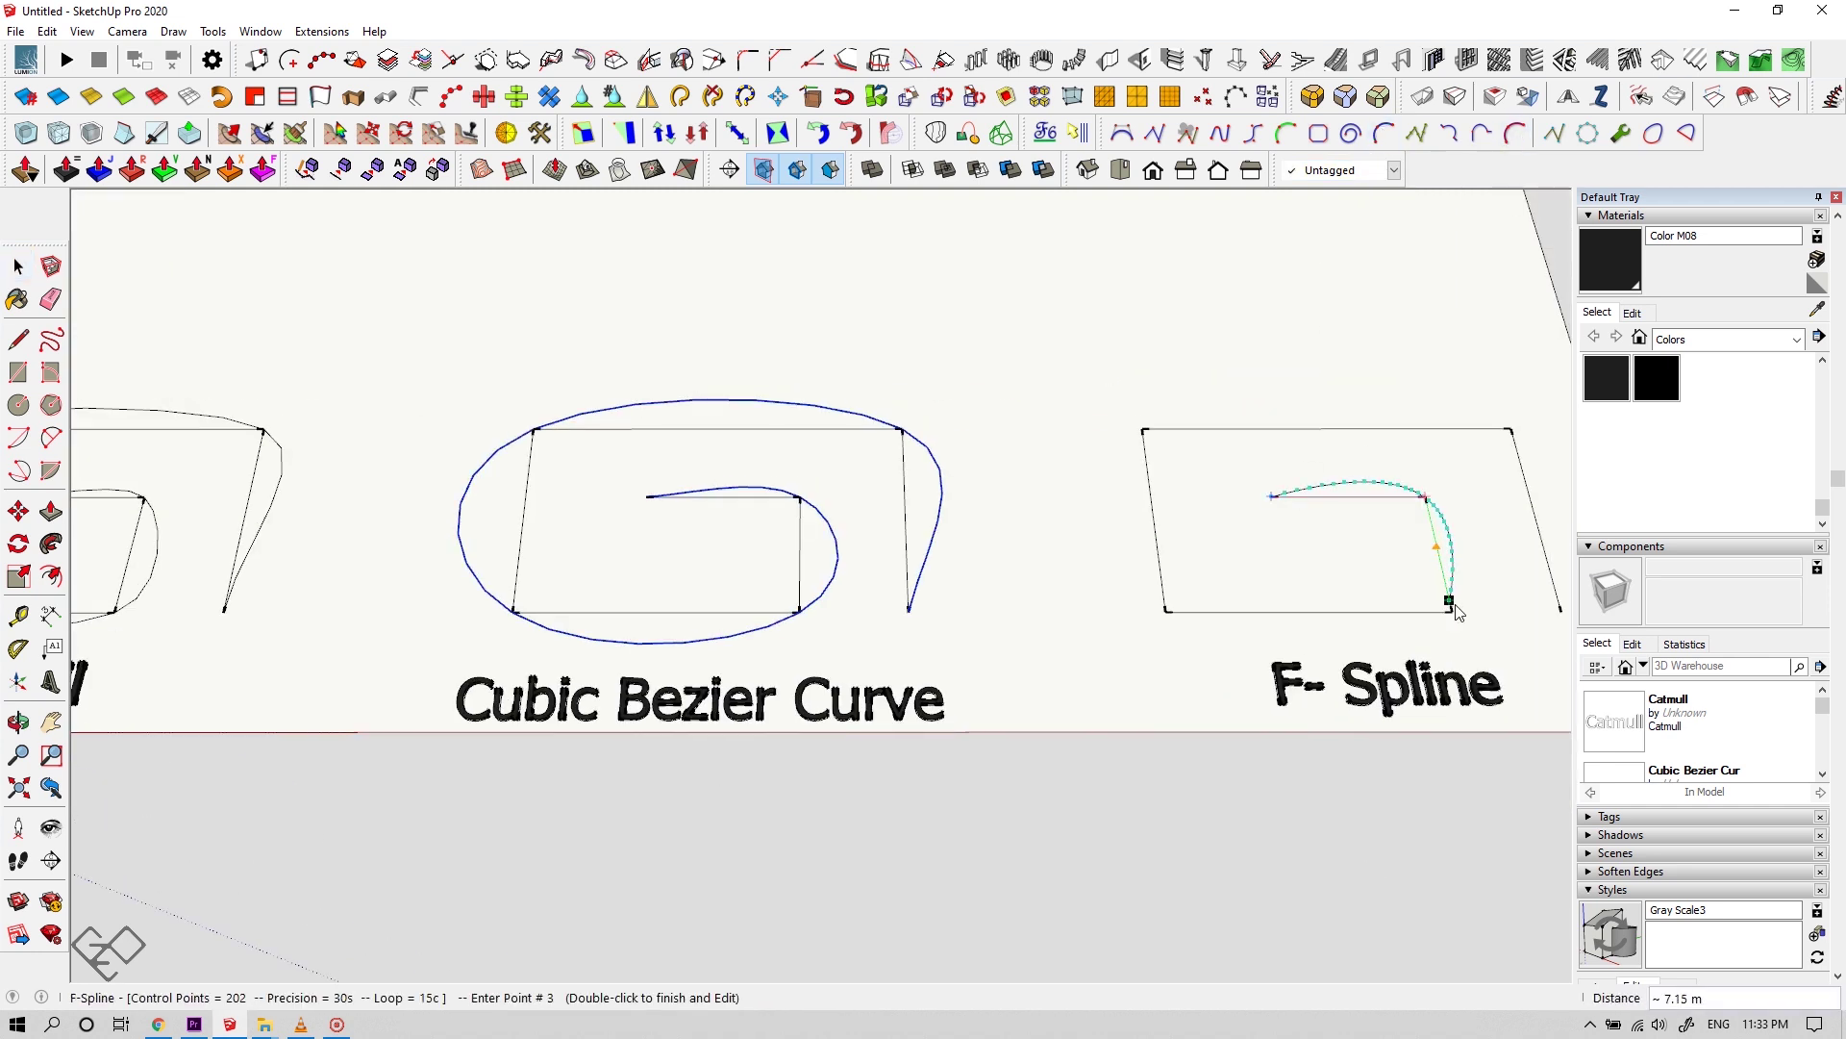
click(1143, 430)
shift+middle_drag(1336, 473, 1112, 488)
click(1293, 443)
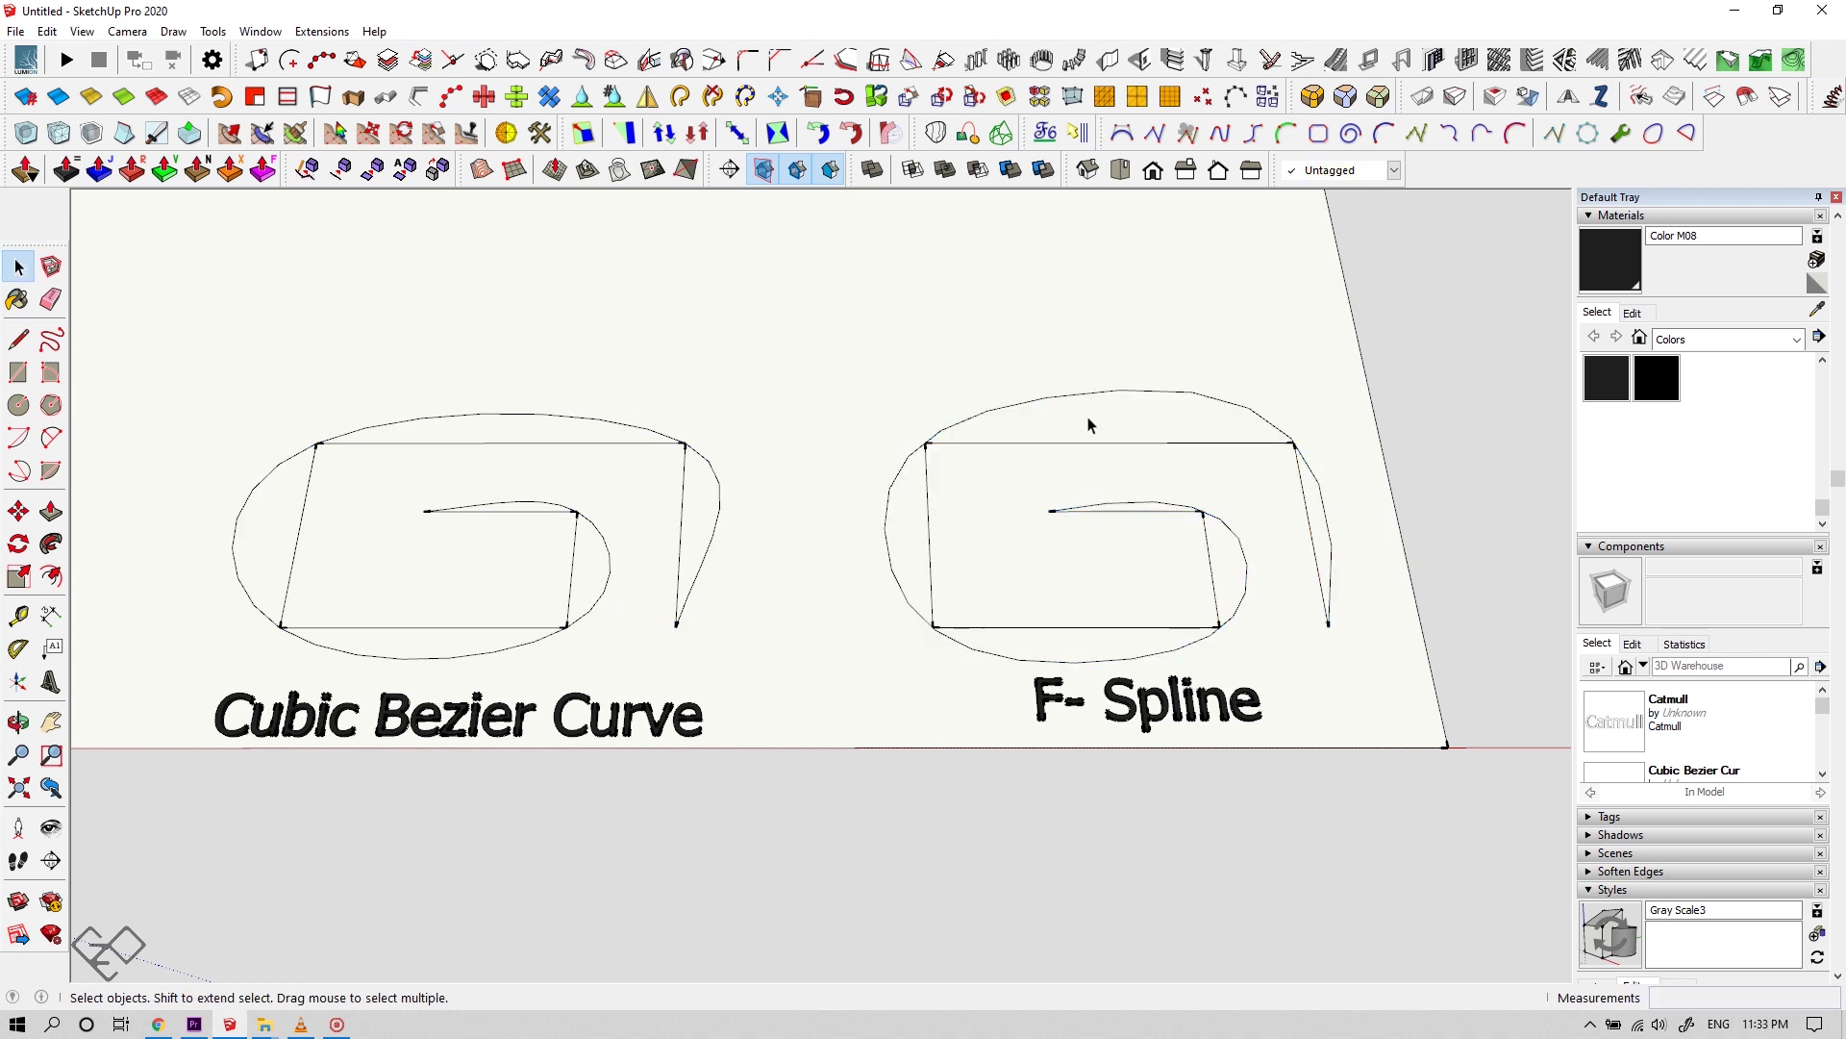
scroll(1082, 380, down, 3)
Copy the Catmull and Cubic Bezier curves onto one spot above the row
click(513, 527)
key(m)
key(ctrl)
click(489, 630)
middle_drag(947, 323, 915, 400)
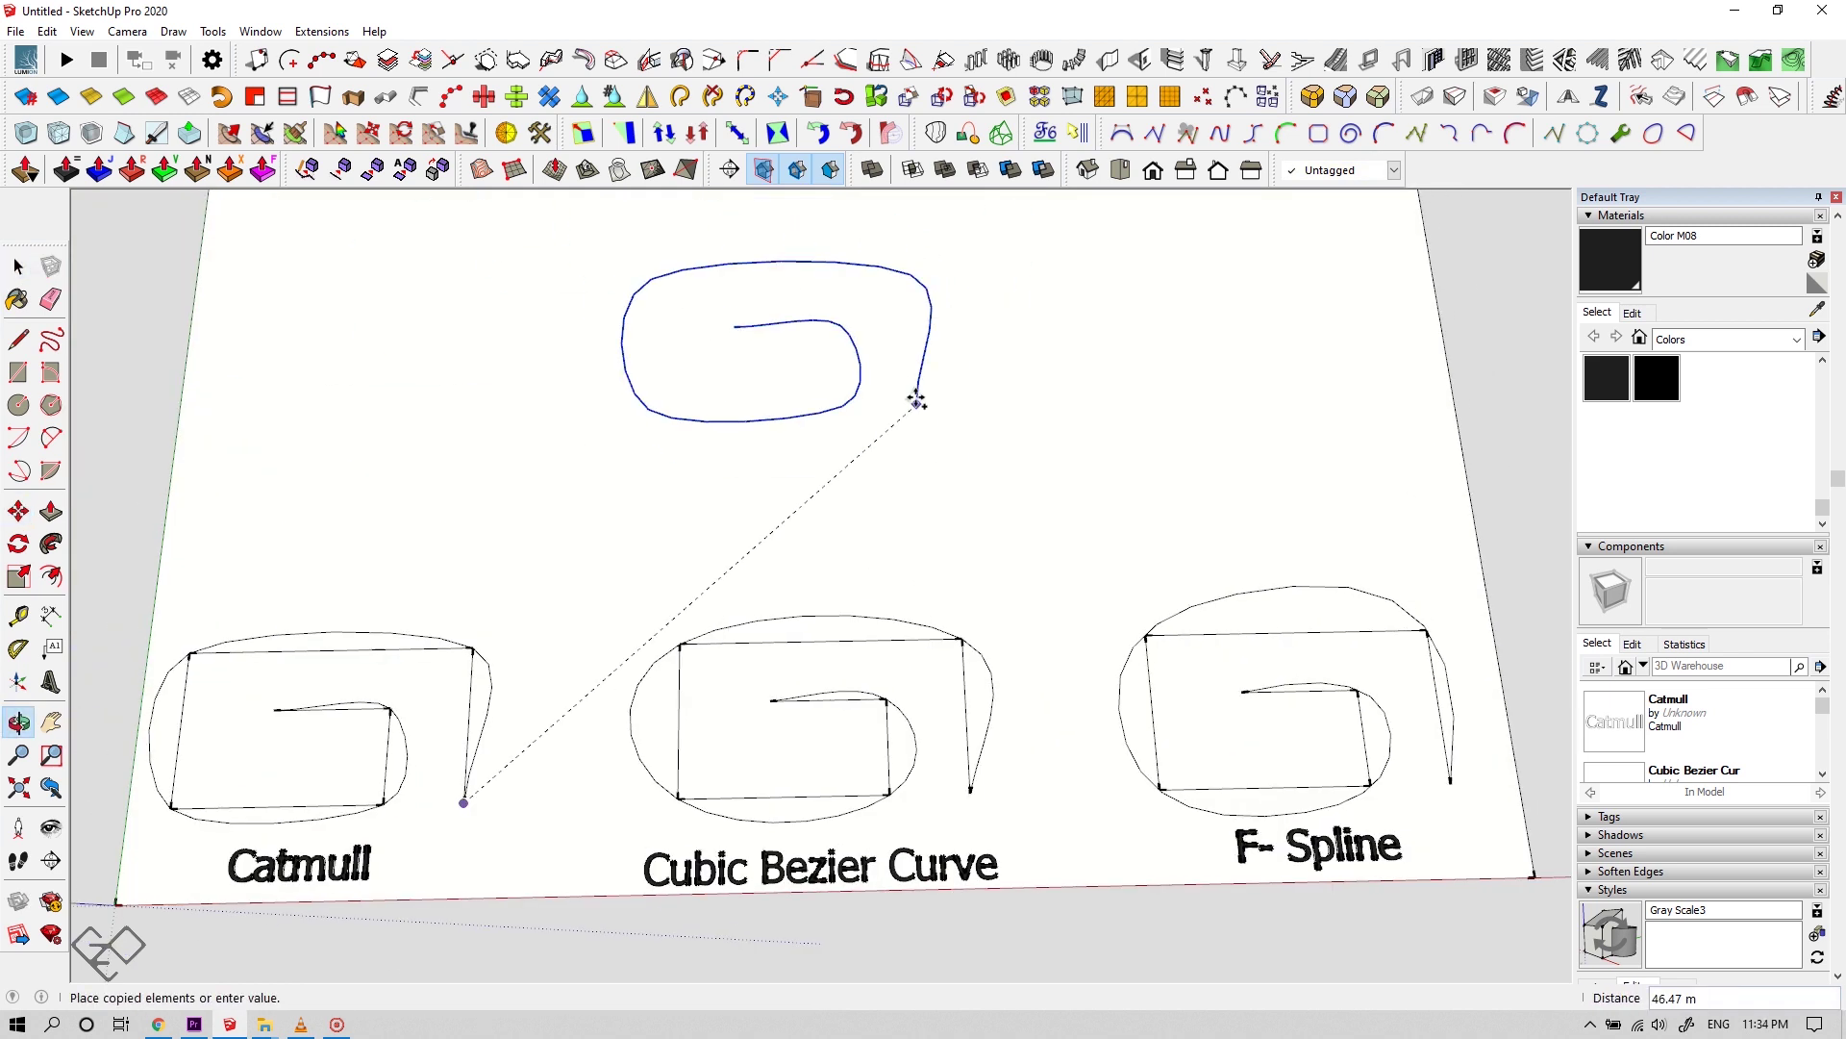
click(915, 381)
key(space)
click(991, 714)
key(m)
key(ctrl)
click(971, 792)
click(916, 381)
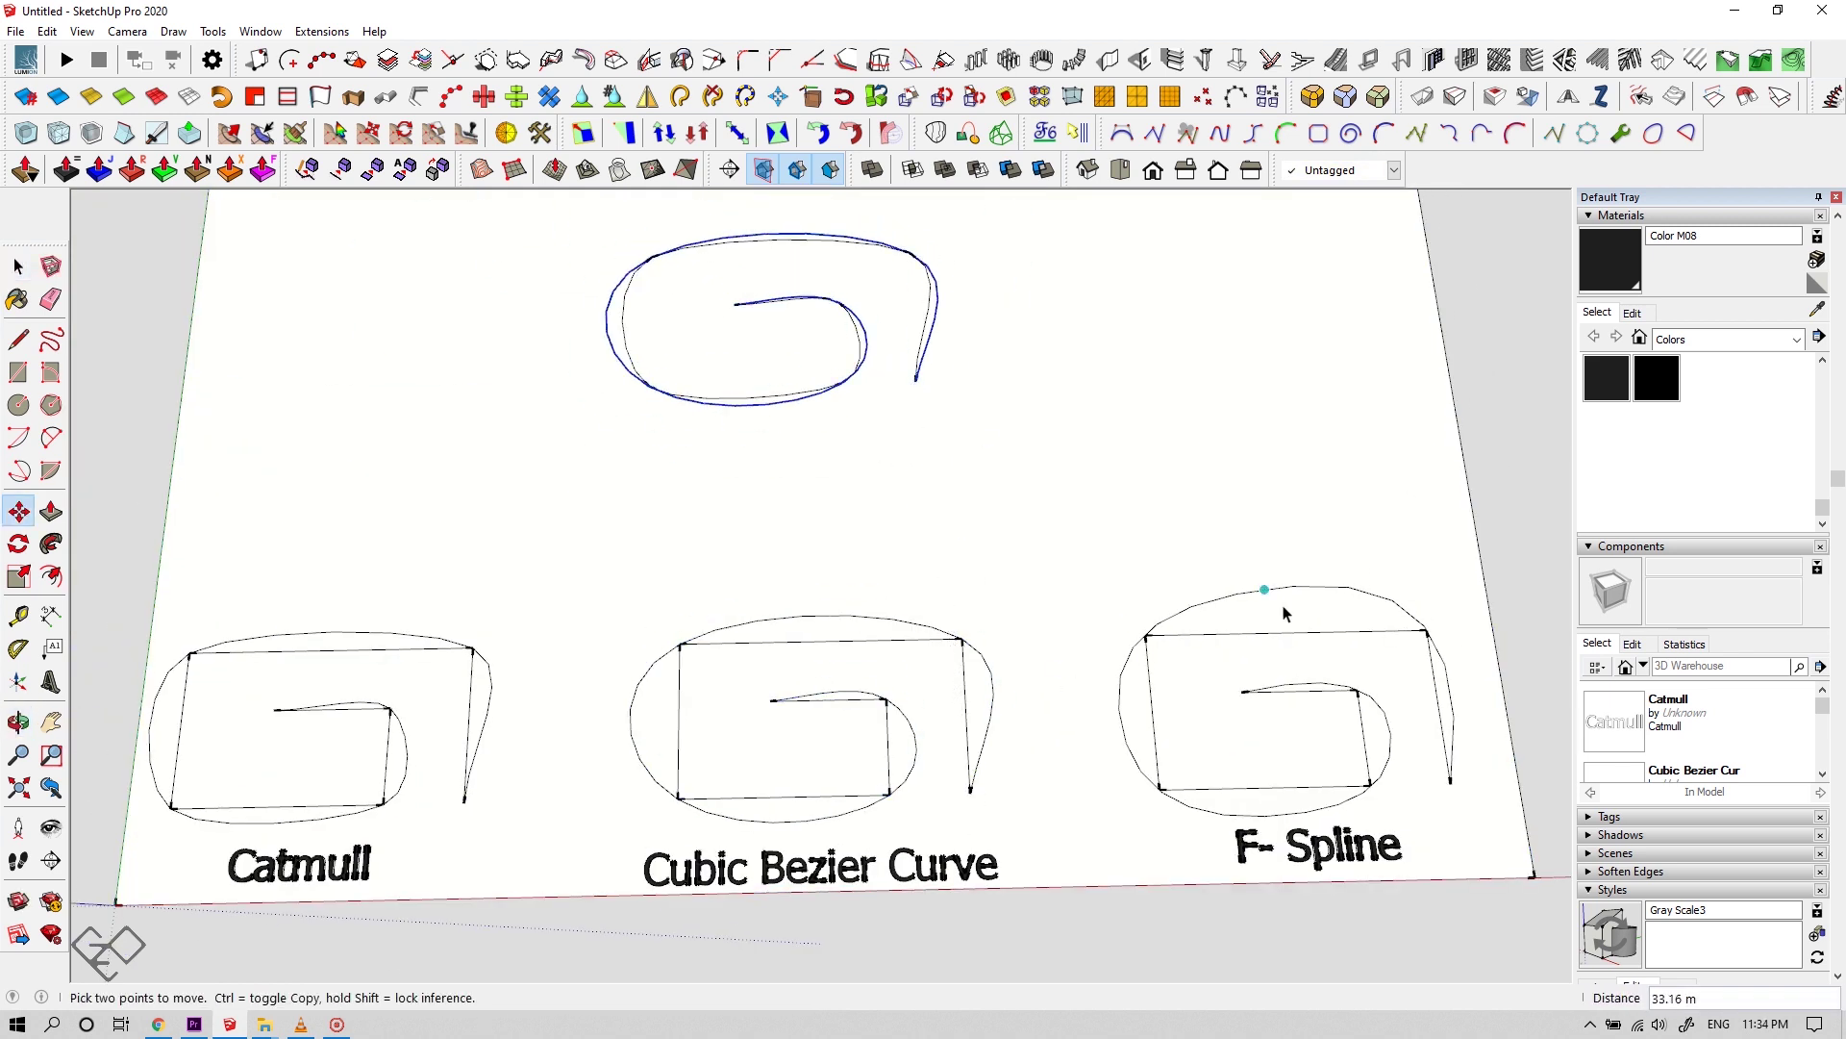
Copy the F-Spline curve onto the same spot, overlaying all three curves
key(space)
click(1390, 738)
key(m)
click(1451, 781)
click(916, 380)
key(space)
scroll(894, 400, up, 5)
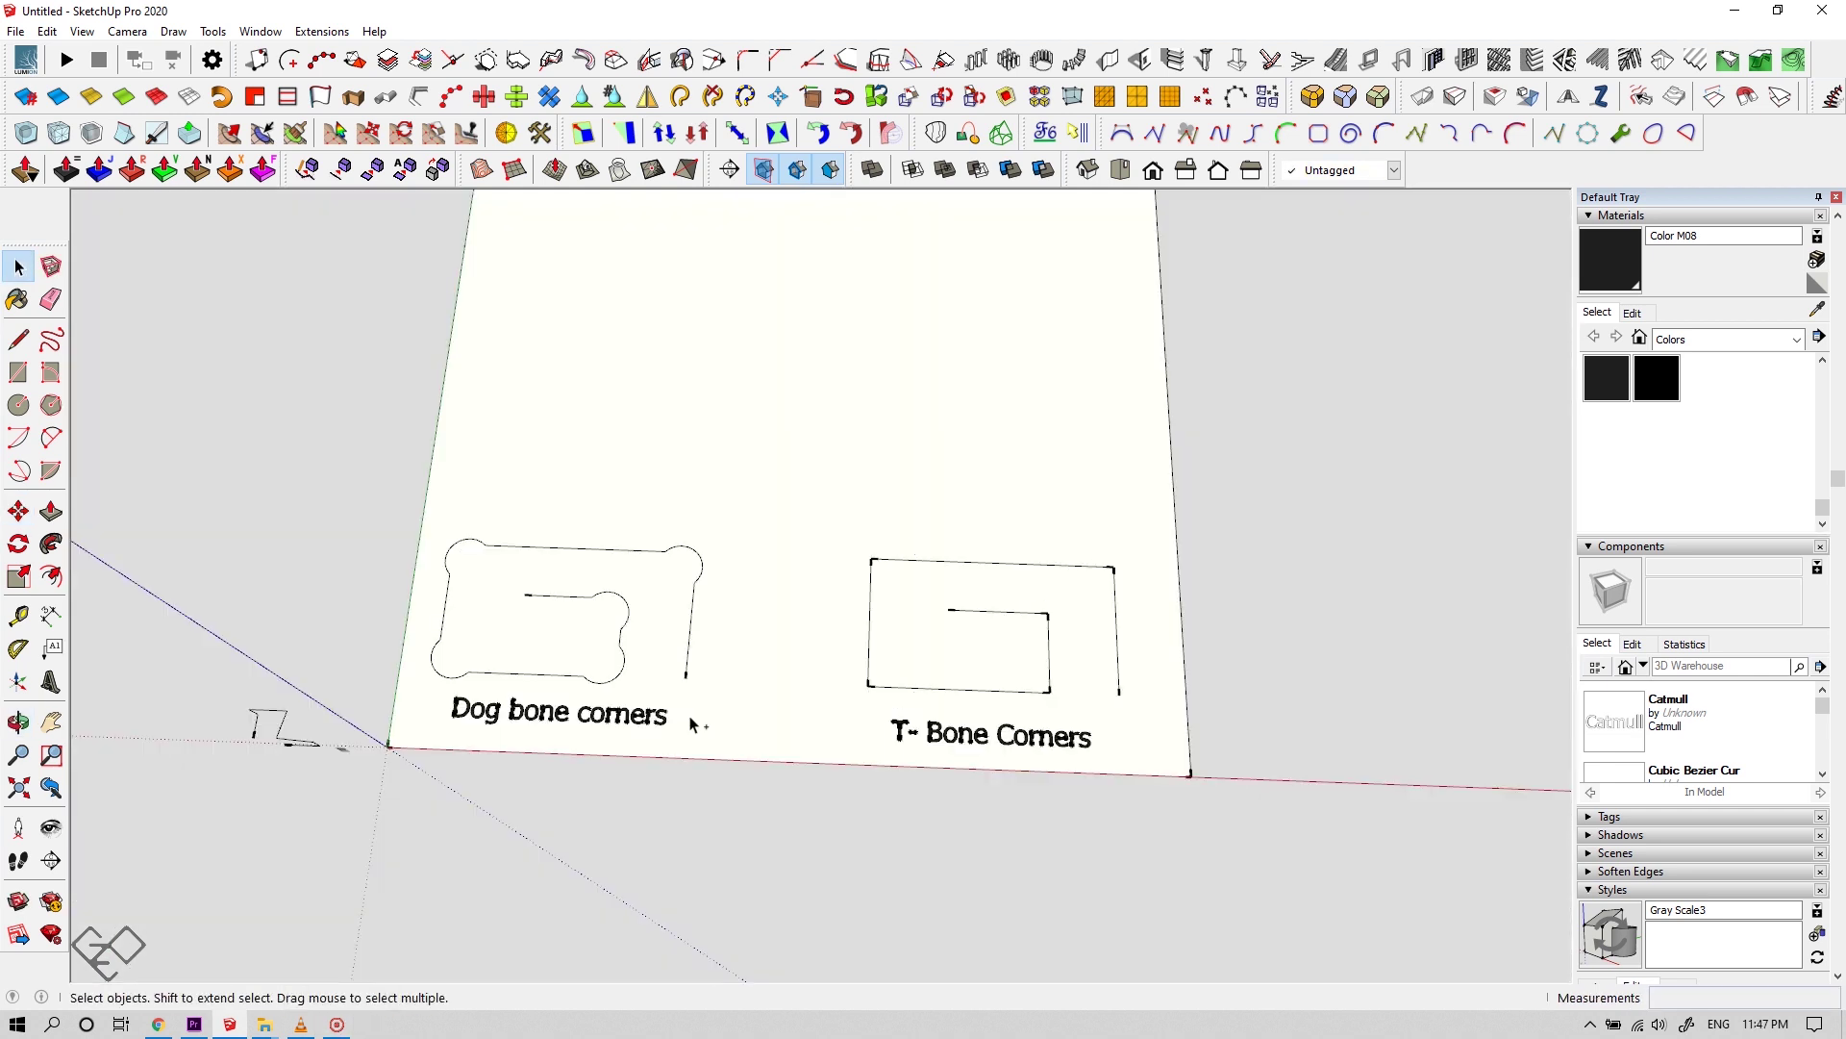
Trace the Dog bone corners guide with a dog-bone polyline and erase the original guide
scroll(767, 803, up, 3)
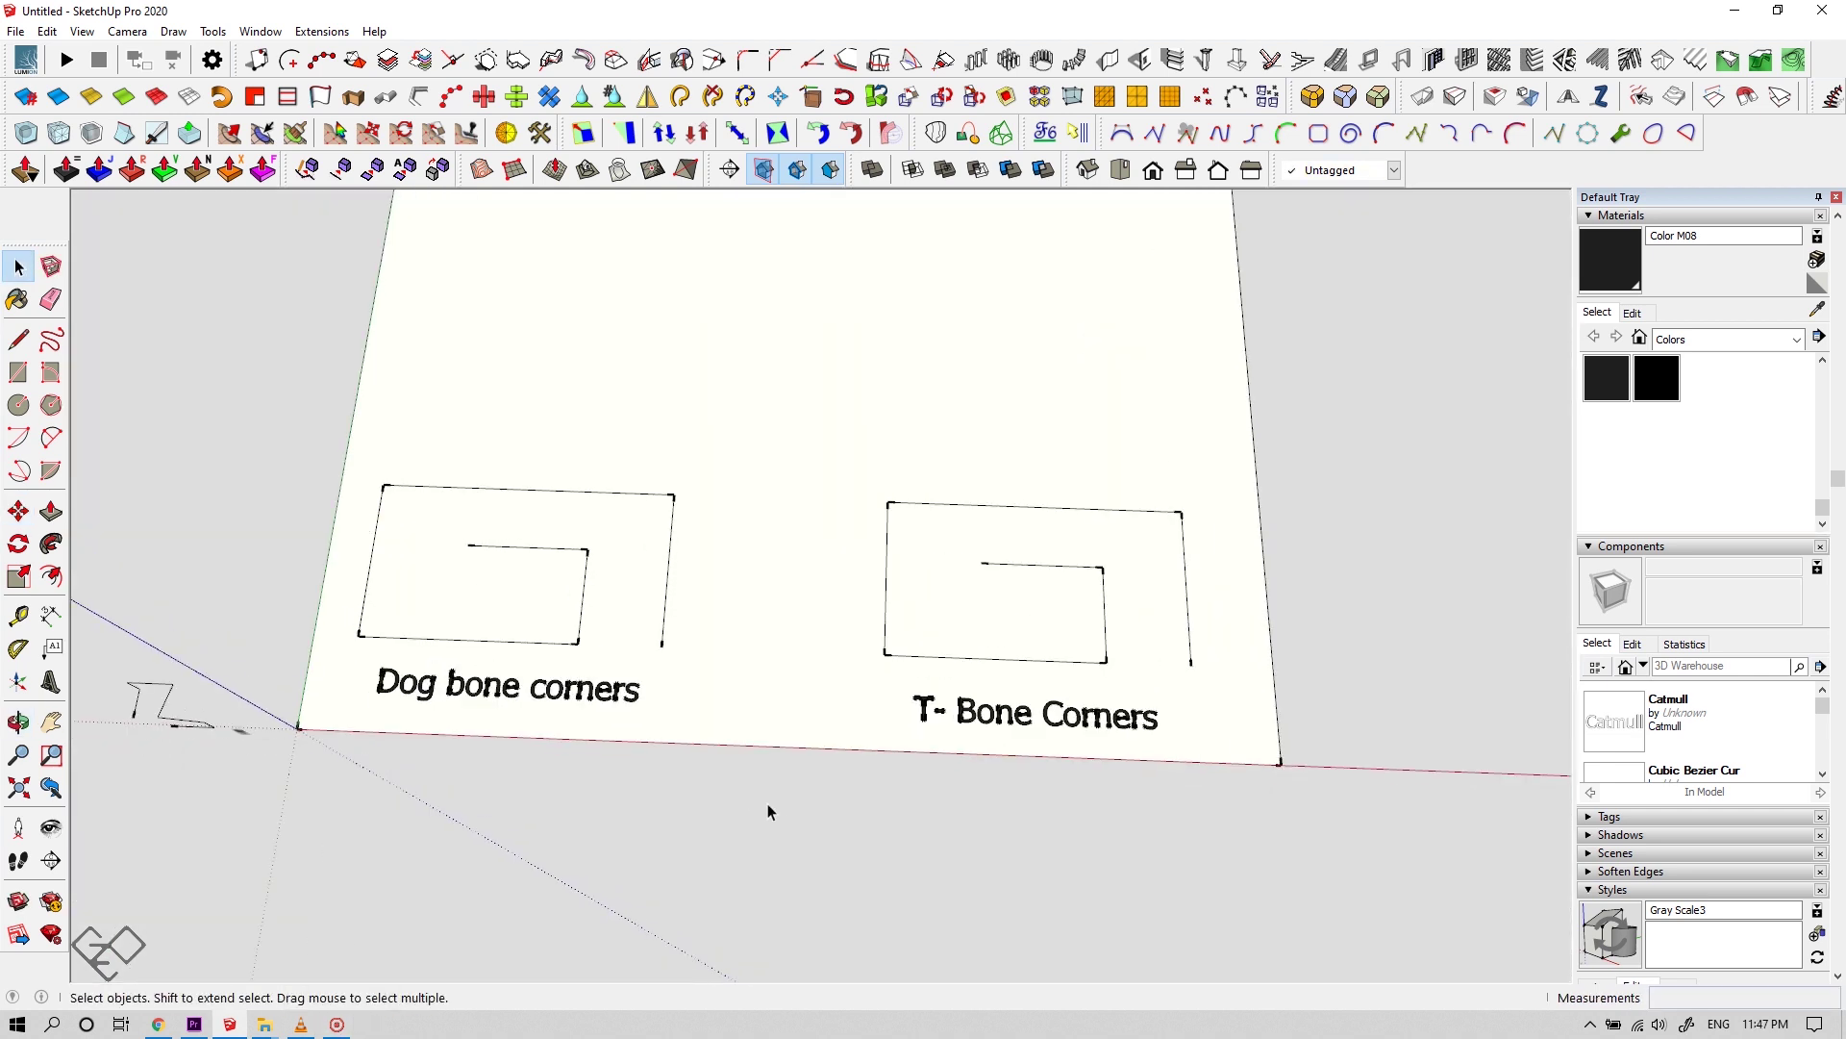
scroll(182, 705, up, 4)
scroll(680, 688, down, 4)
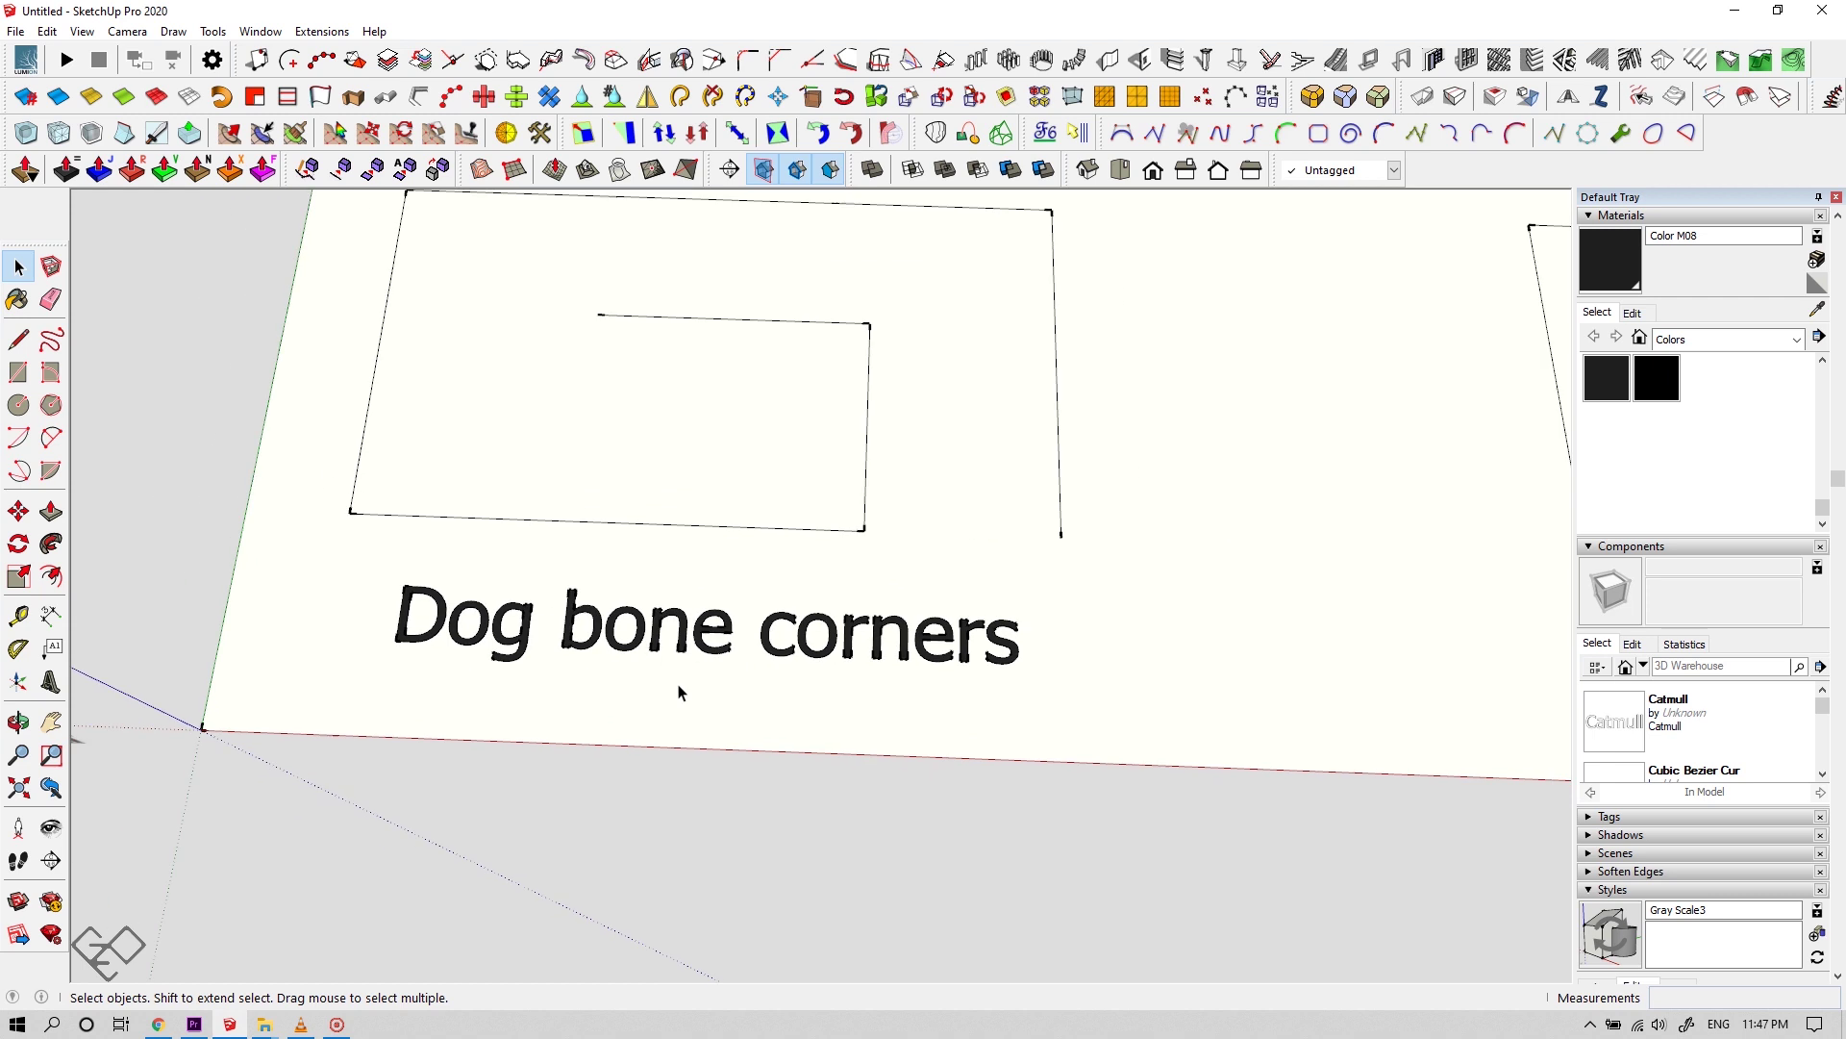
scroll(1265, 700, up, 5)
scroll(1192, 667, down, 5)
scroll(379, 485, up, 3)
mouse_move(379, 485)
shift+middle_down()
mouse_move(340, 488)
mouse_move(377, 520)
shift+middle_up()
click(1443, 138)
click(861, 528)
click(460, 450)
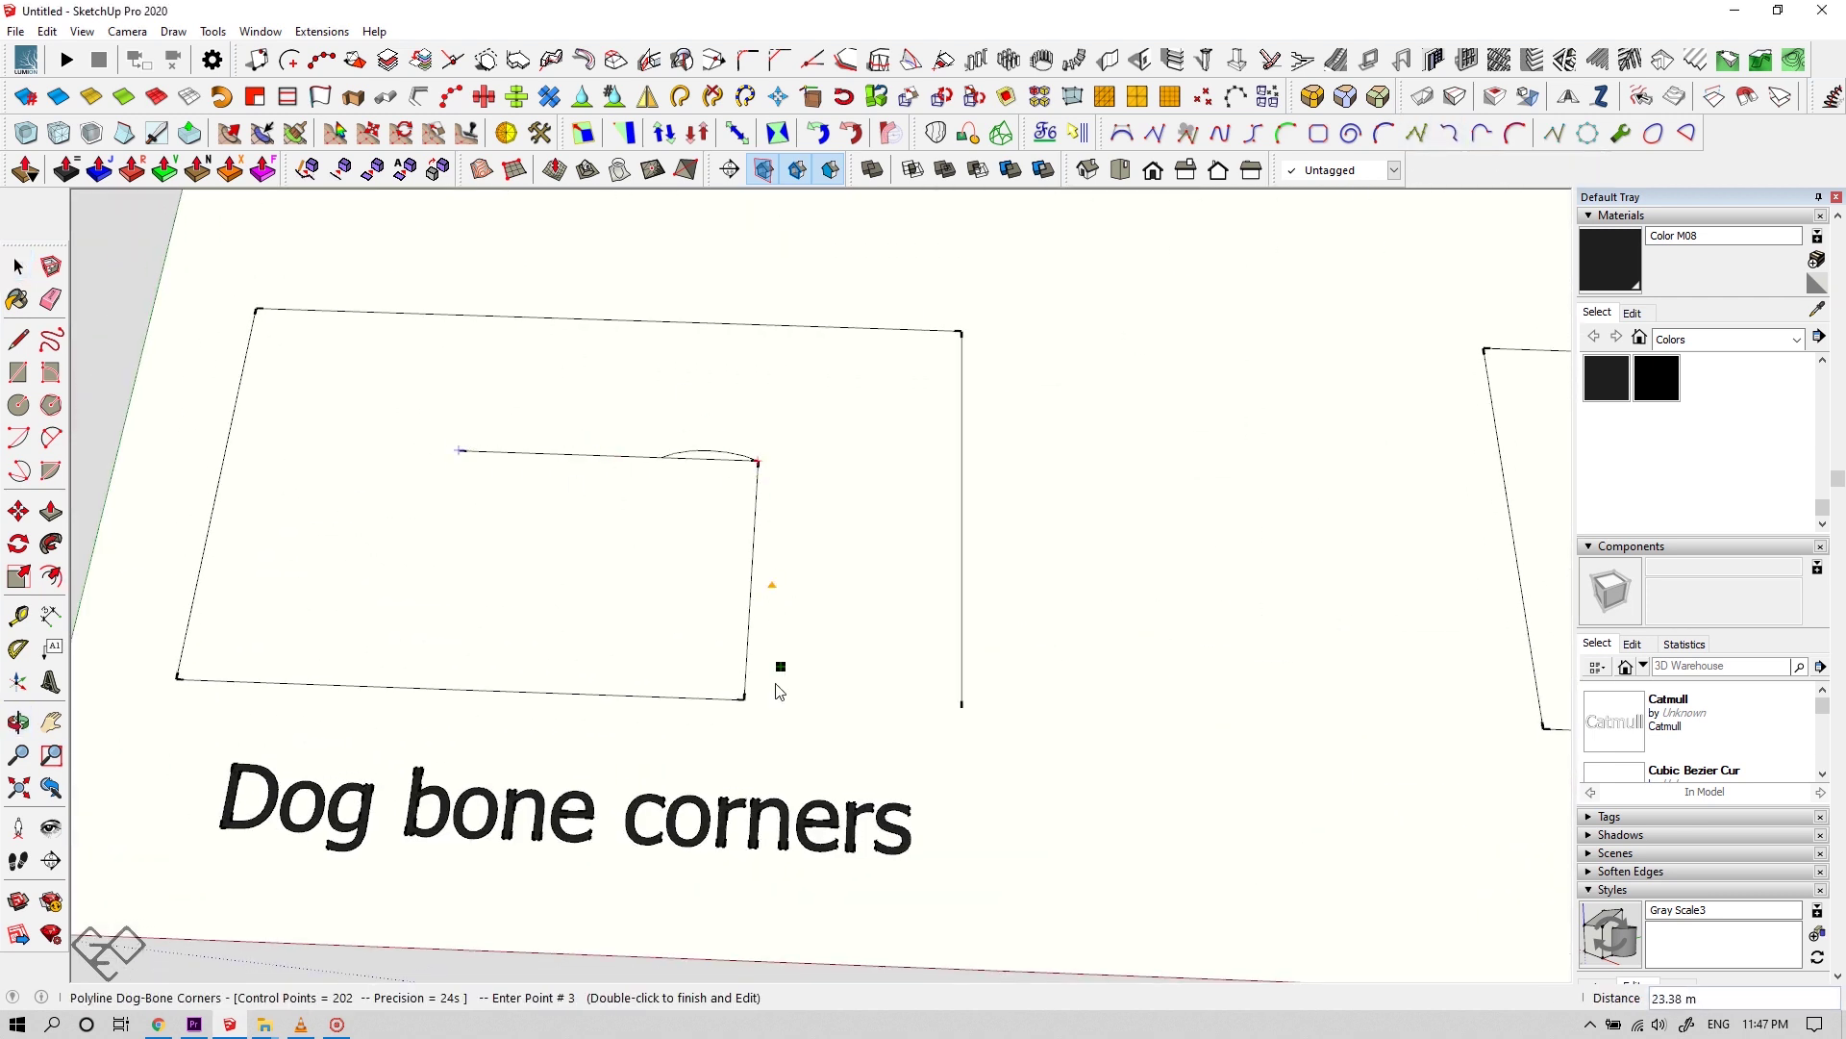
double_click(961, 709)
click(581, 560)
key(e)
click(756, 512)
Trace the T- Bone Corners guide with a T-bone polyline and erase leftover guide lines
click(1482, 136)
click(861, 530)
scroll(1355, 538, down, 1)
shift+middle_drag(1356, 539, 442, 493)
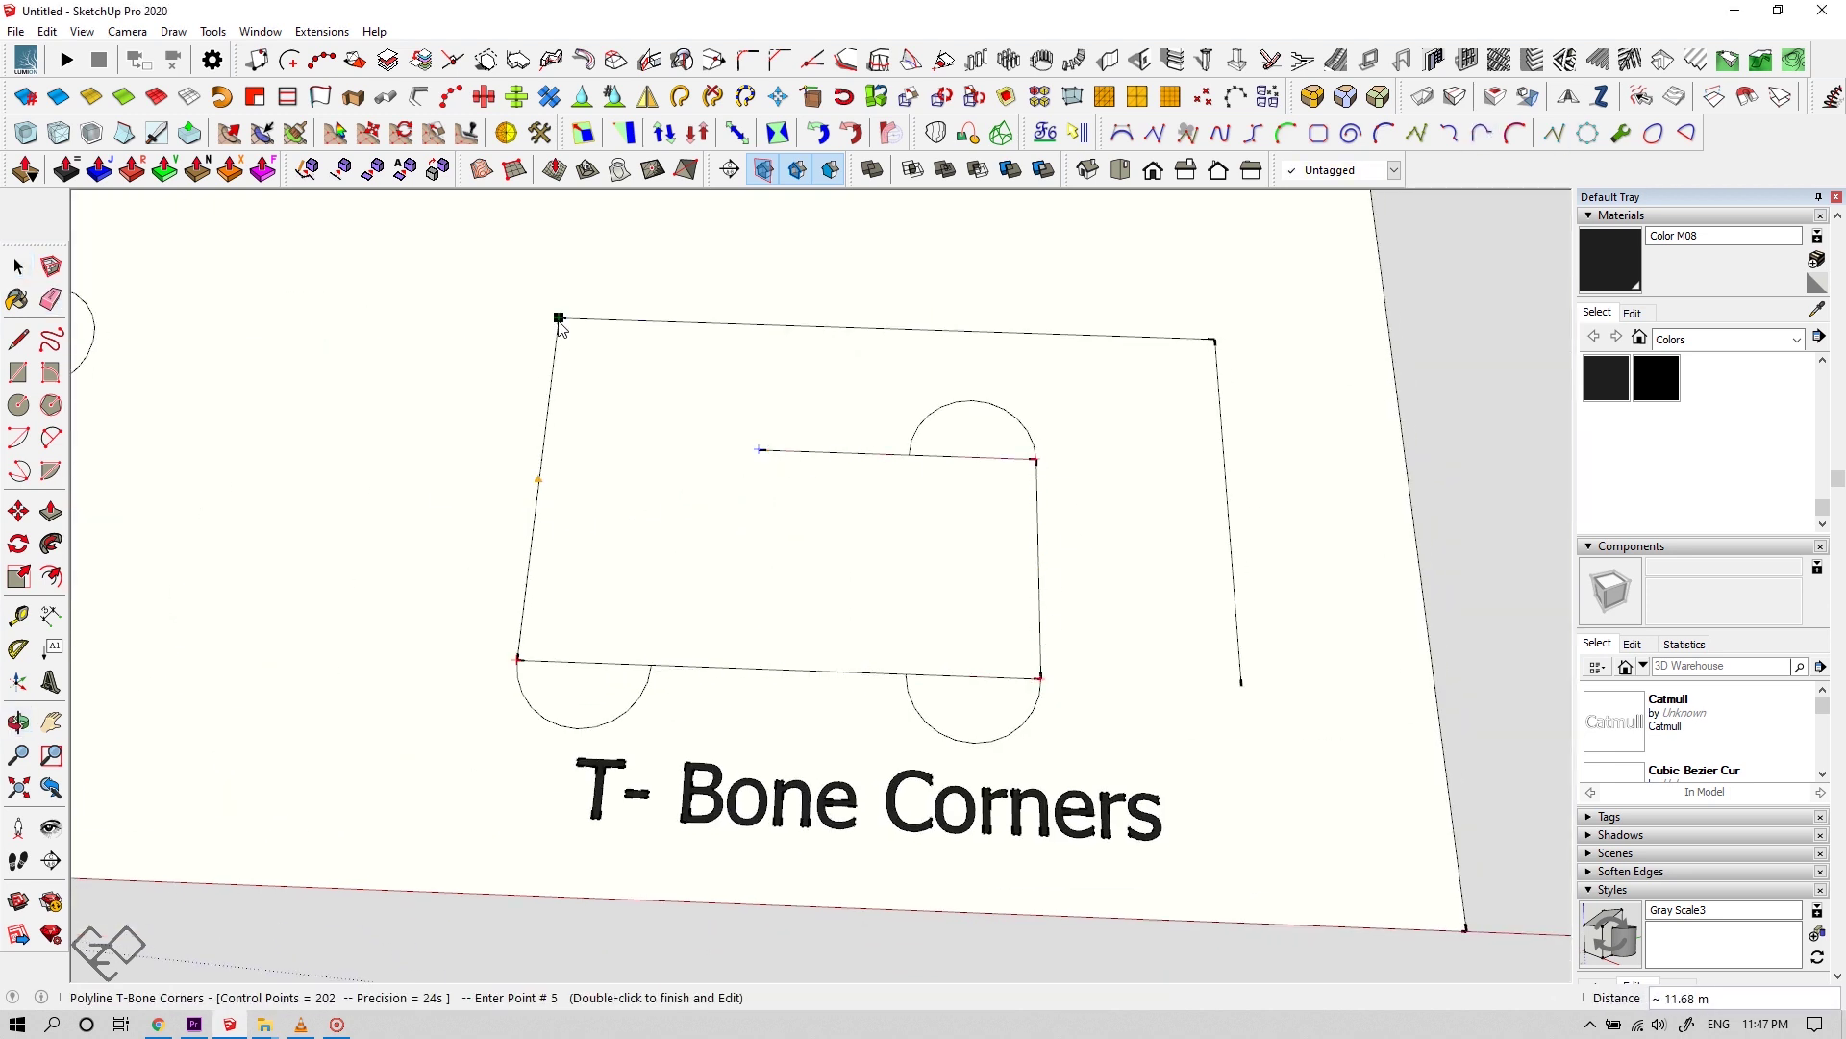
double_click(1240, 685)
key(e)
scroll(824, 548, down, 4)
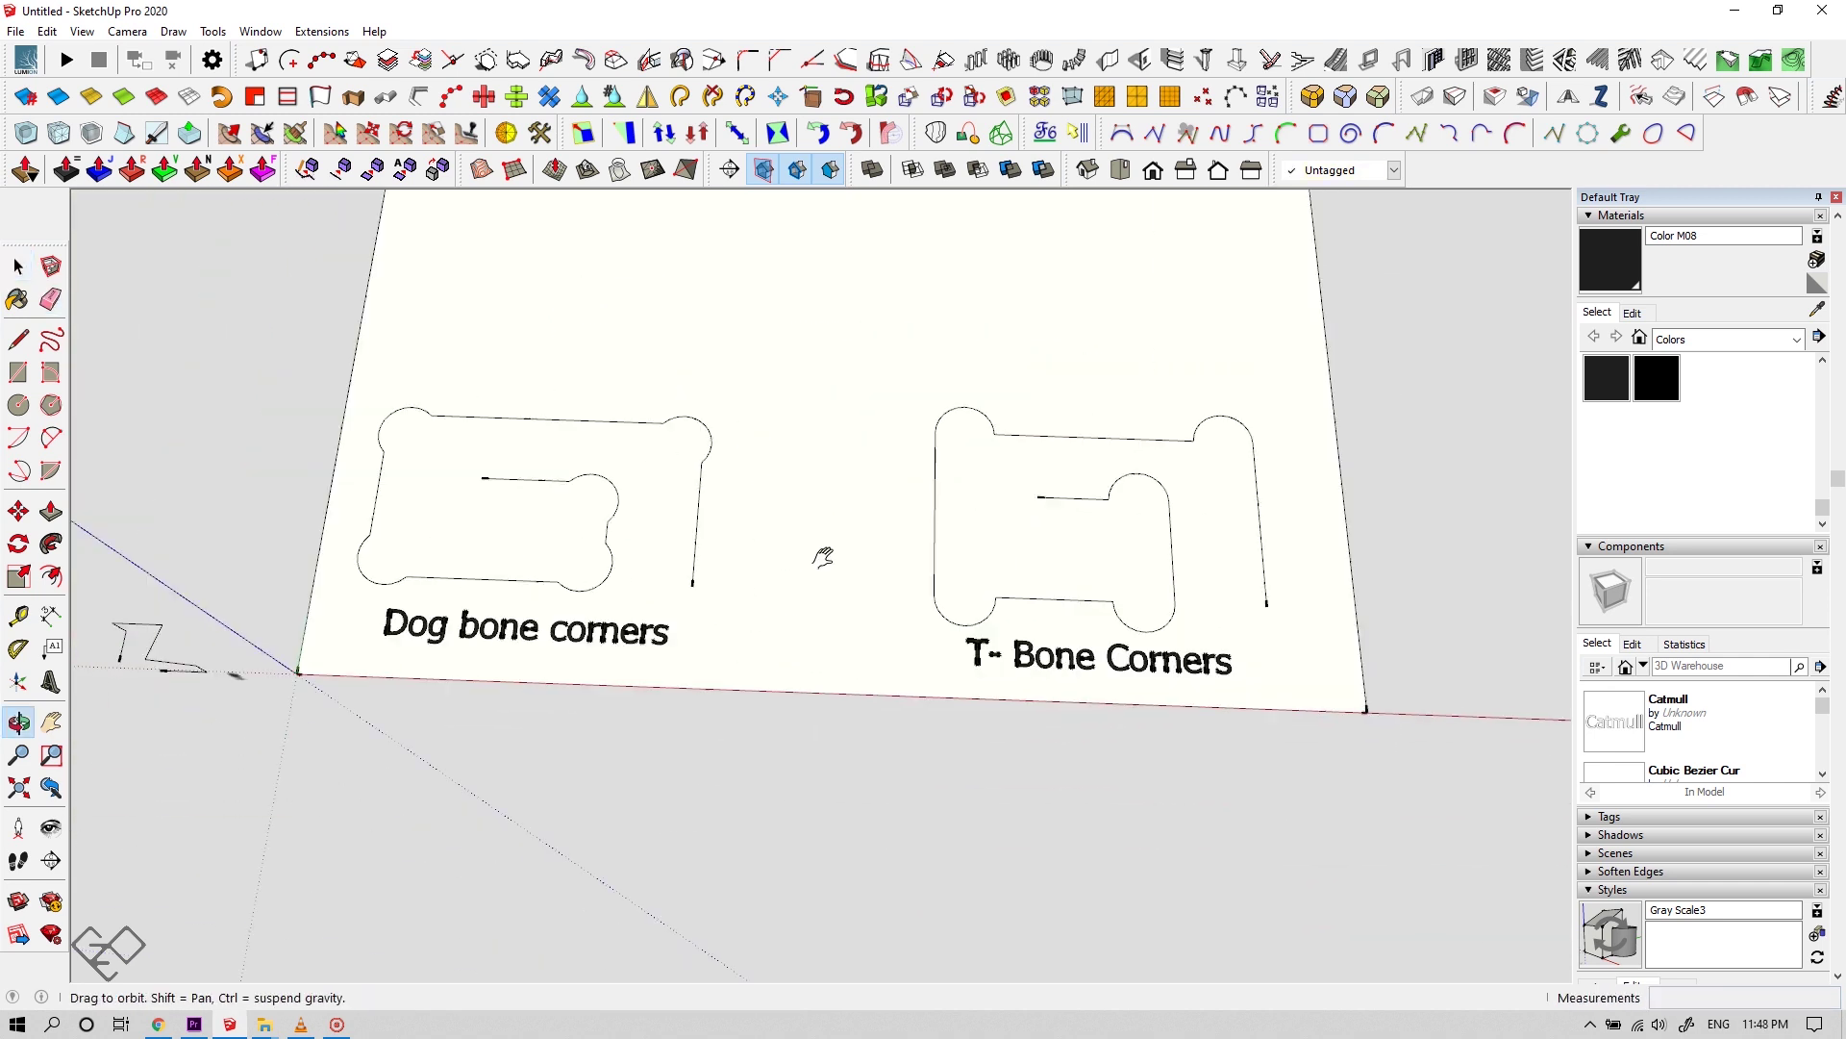
Convert the existing curve into a Catmull spline, close it into a loop and finish editing
scroll(696, 481, up, 2)
right_click(920, 792)
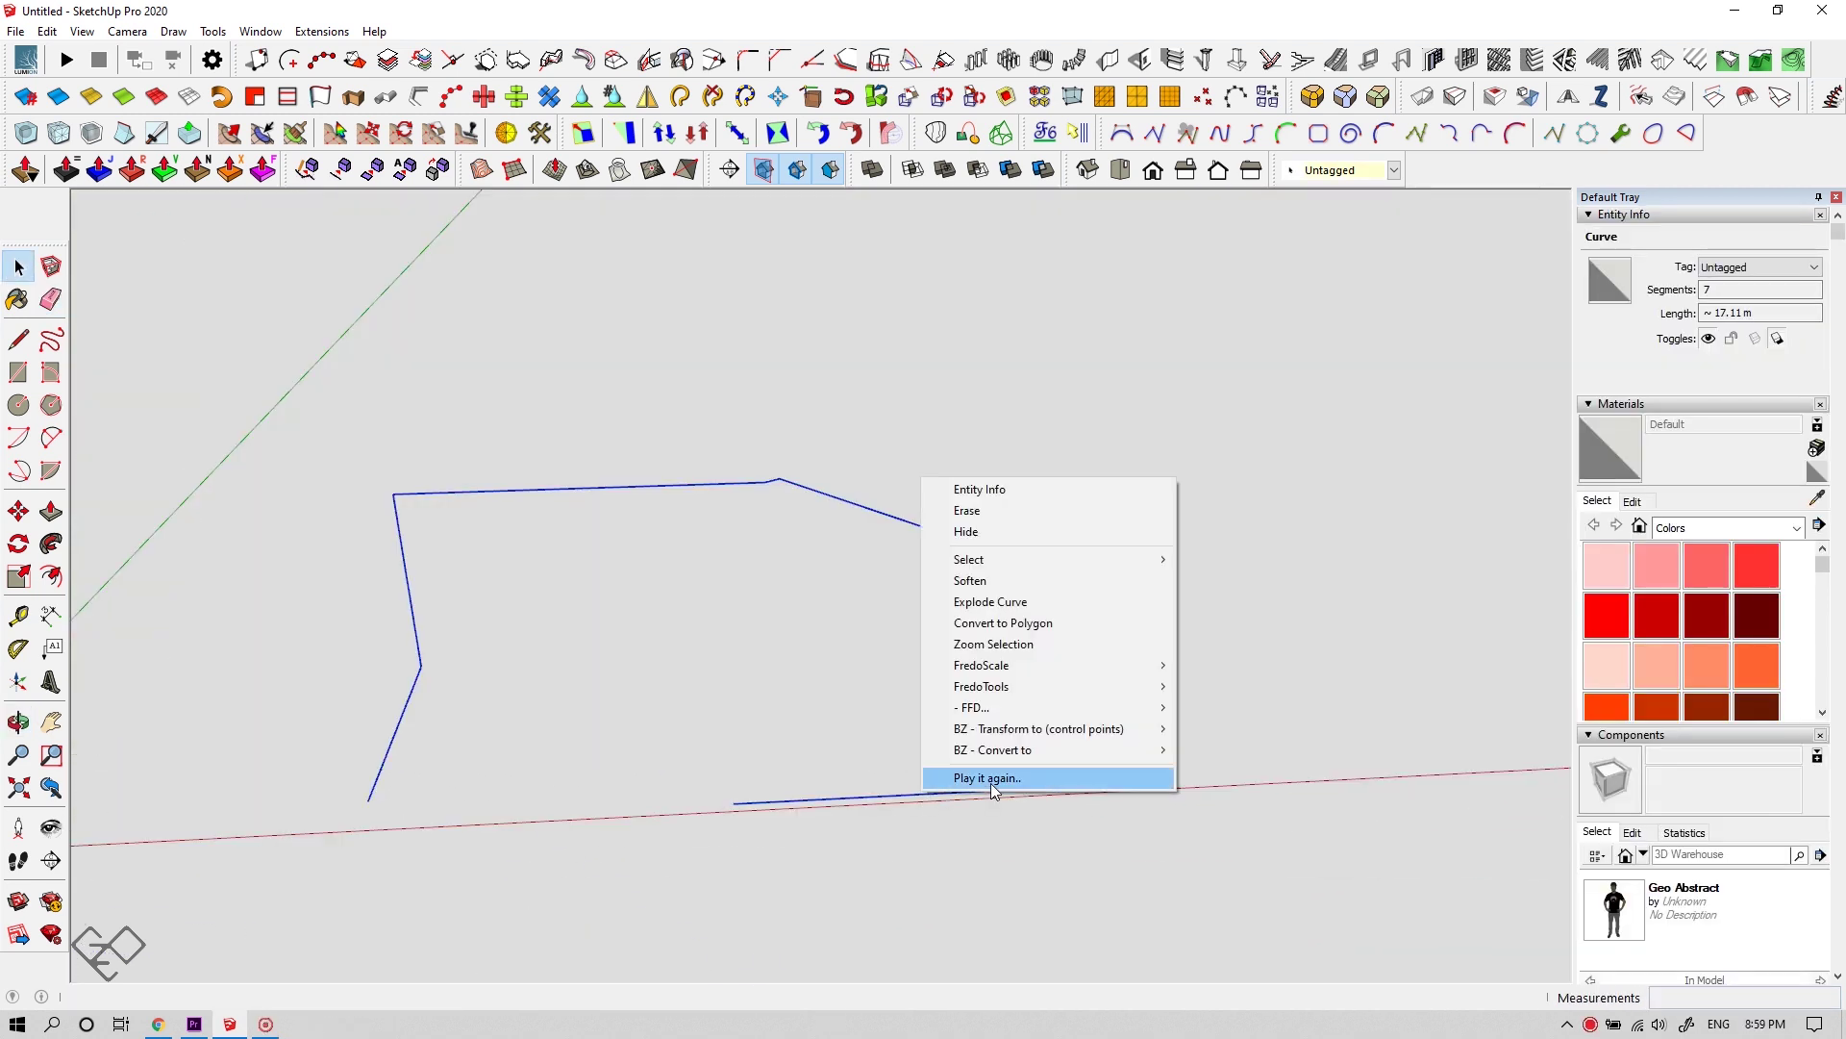
mouse_move(1000, 752)
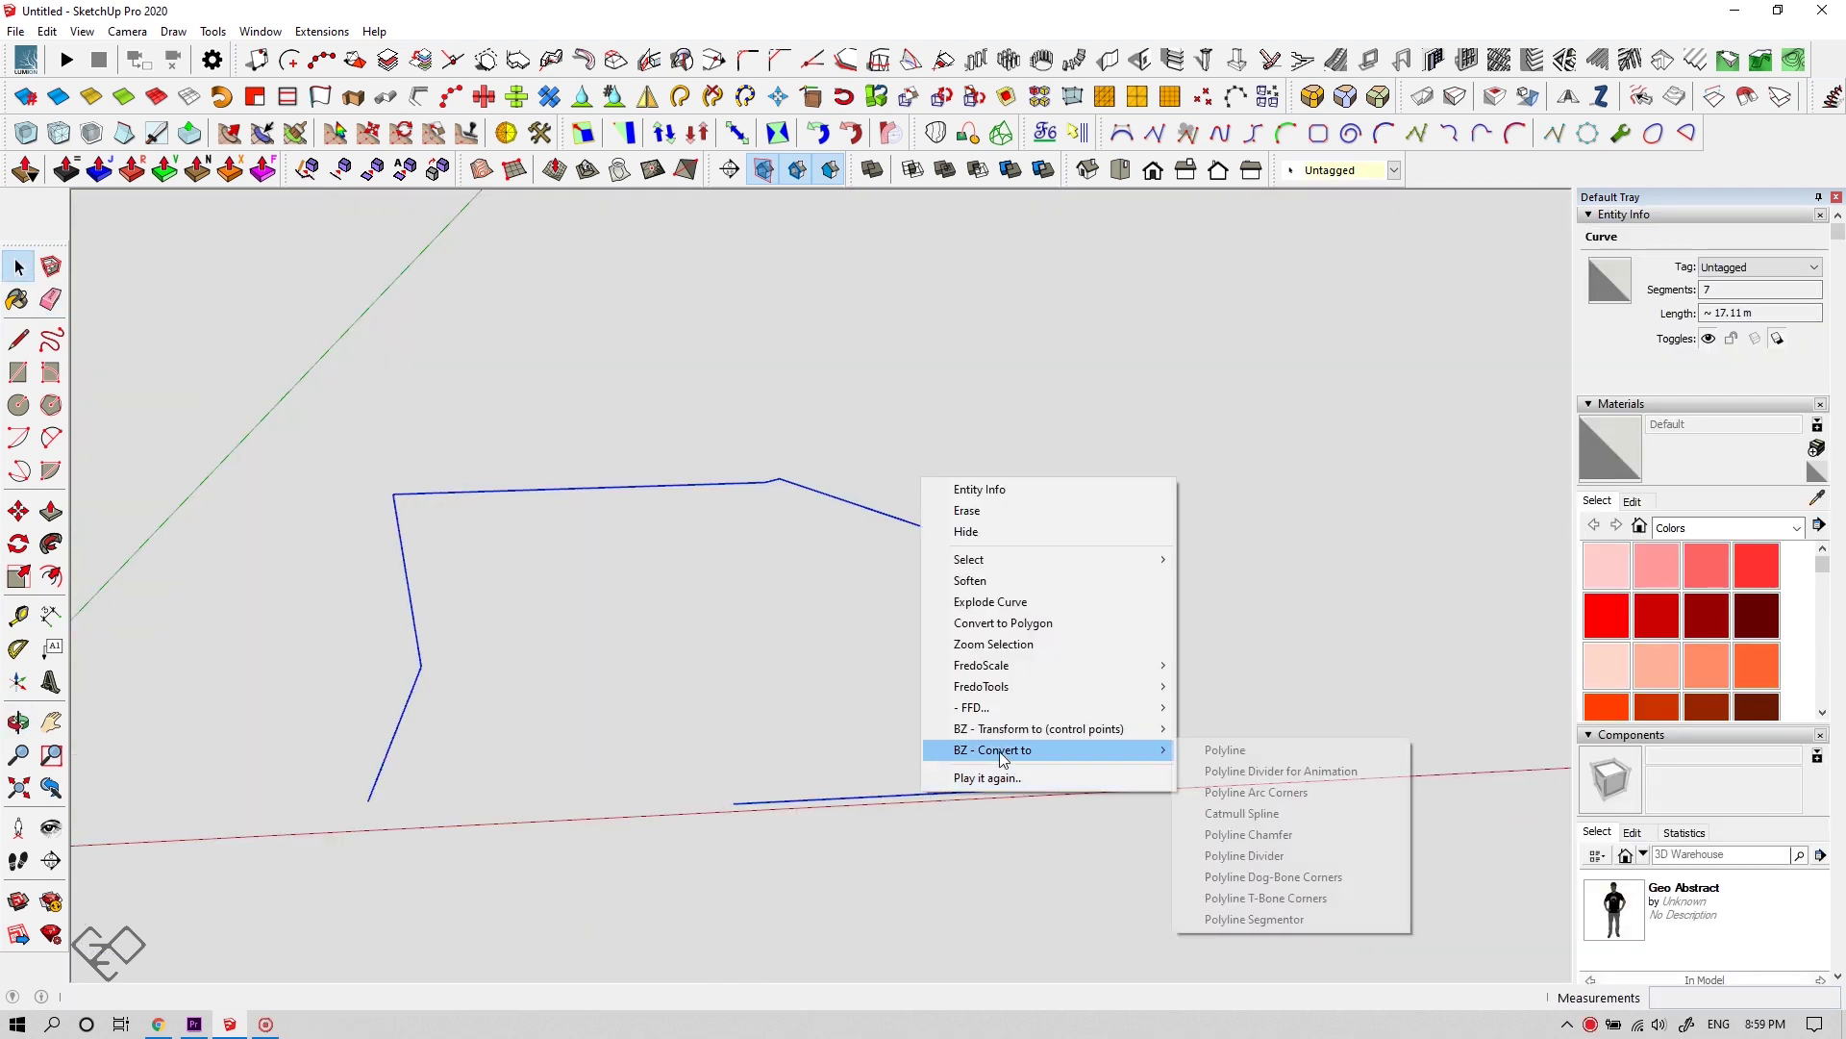
click(1270, 813)
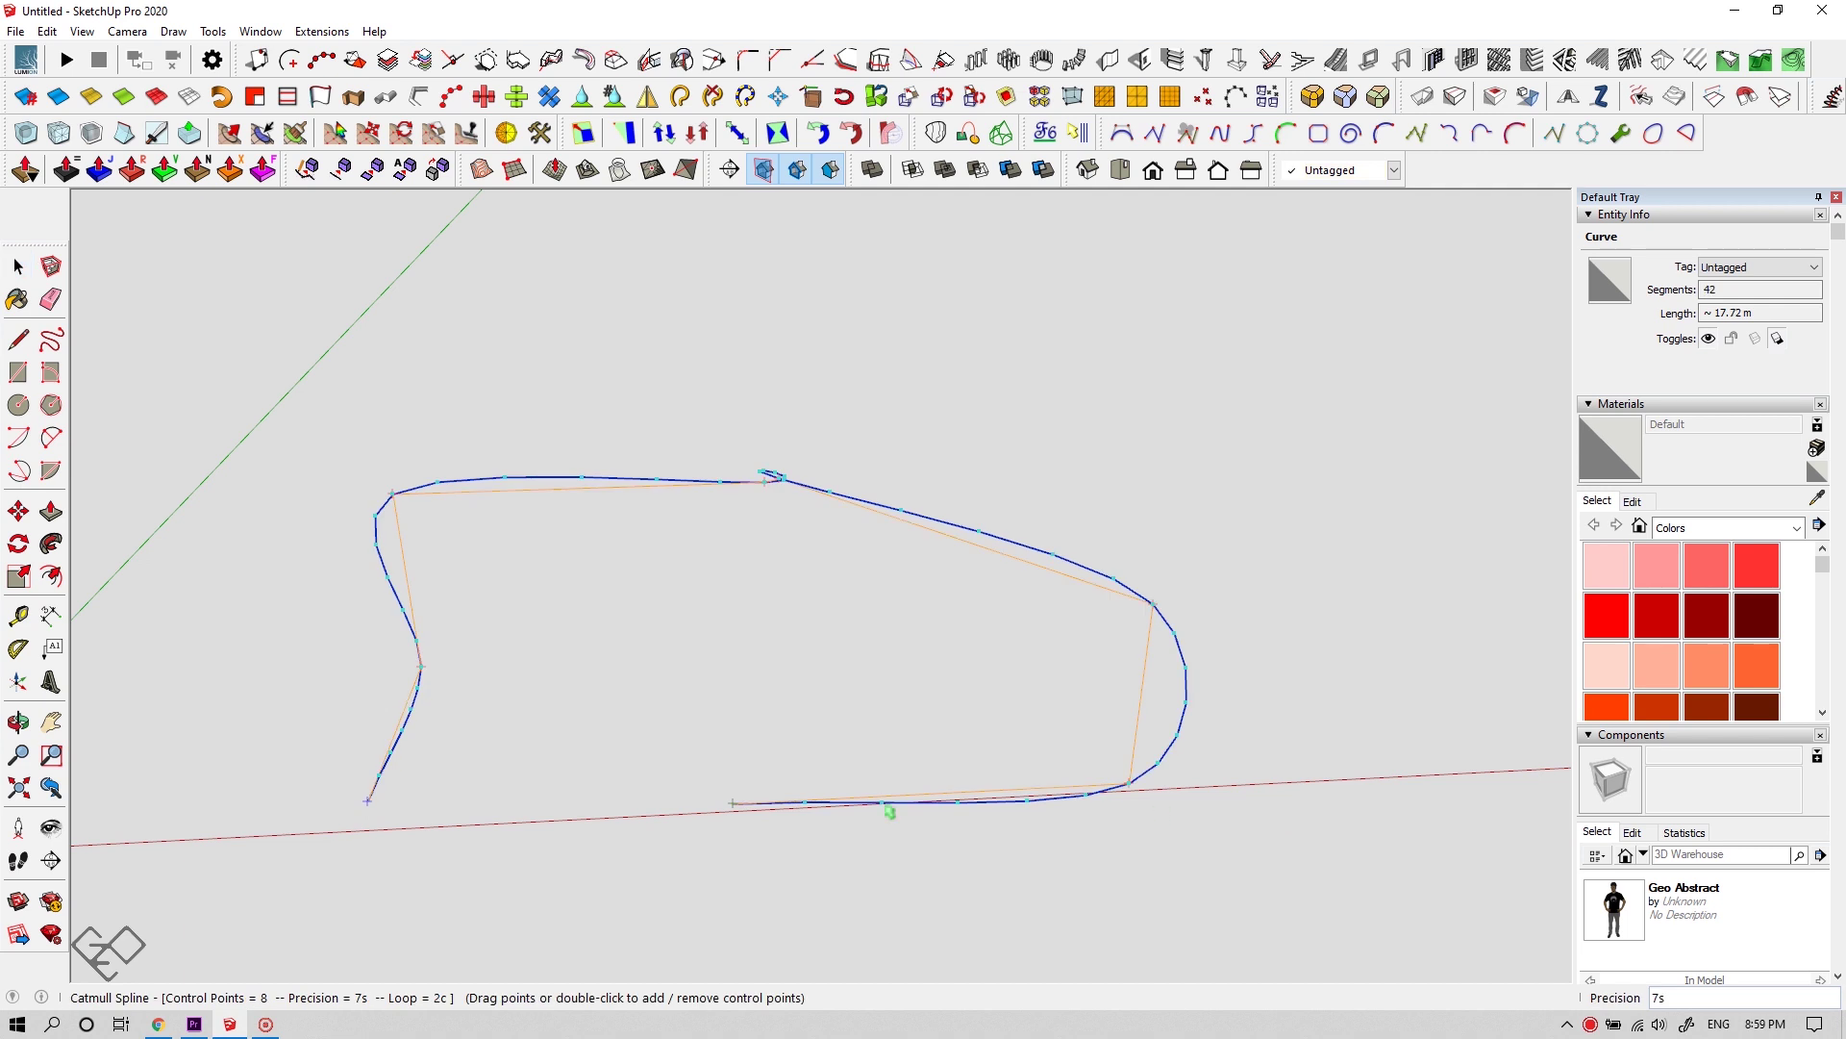
middle_drag(890, 810, 1211, 548)
click(1657, 134)
click(1311, 507)
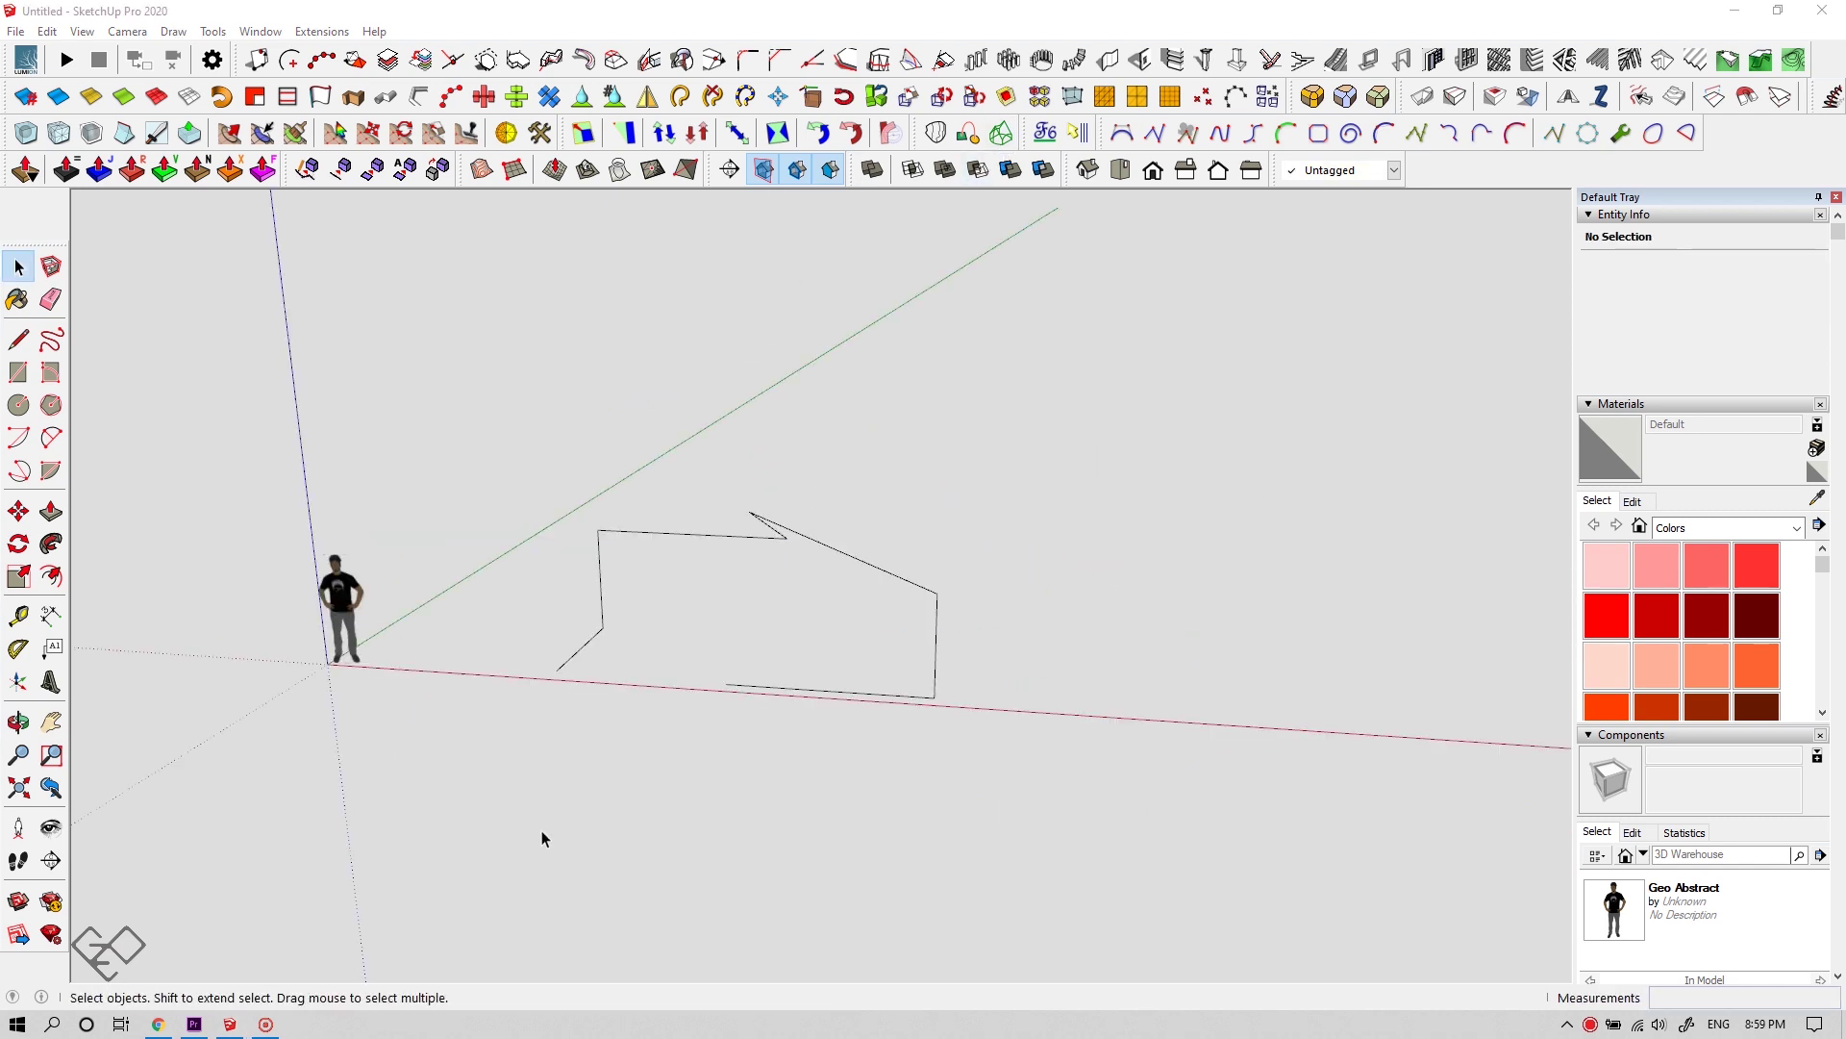
Select the seven zigzag outline edges and weld them into one curve via Extensions
middle_drag(539, 836, 334, 7)
triple_click(809, 471)
click(312, 32)
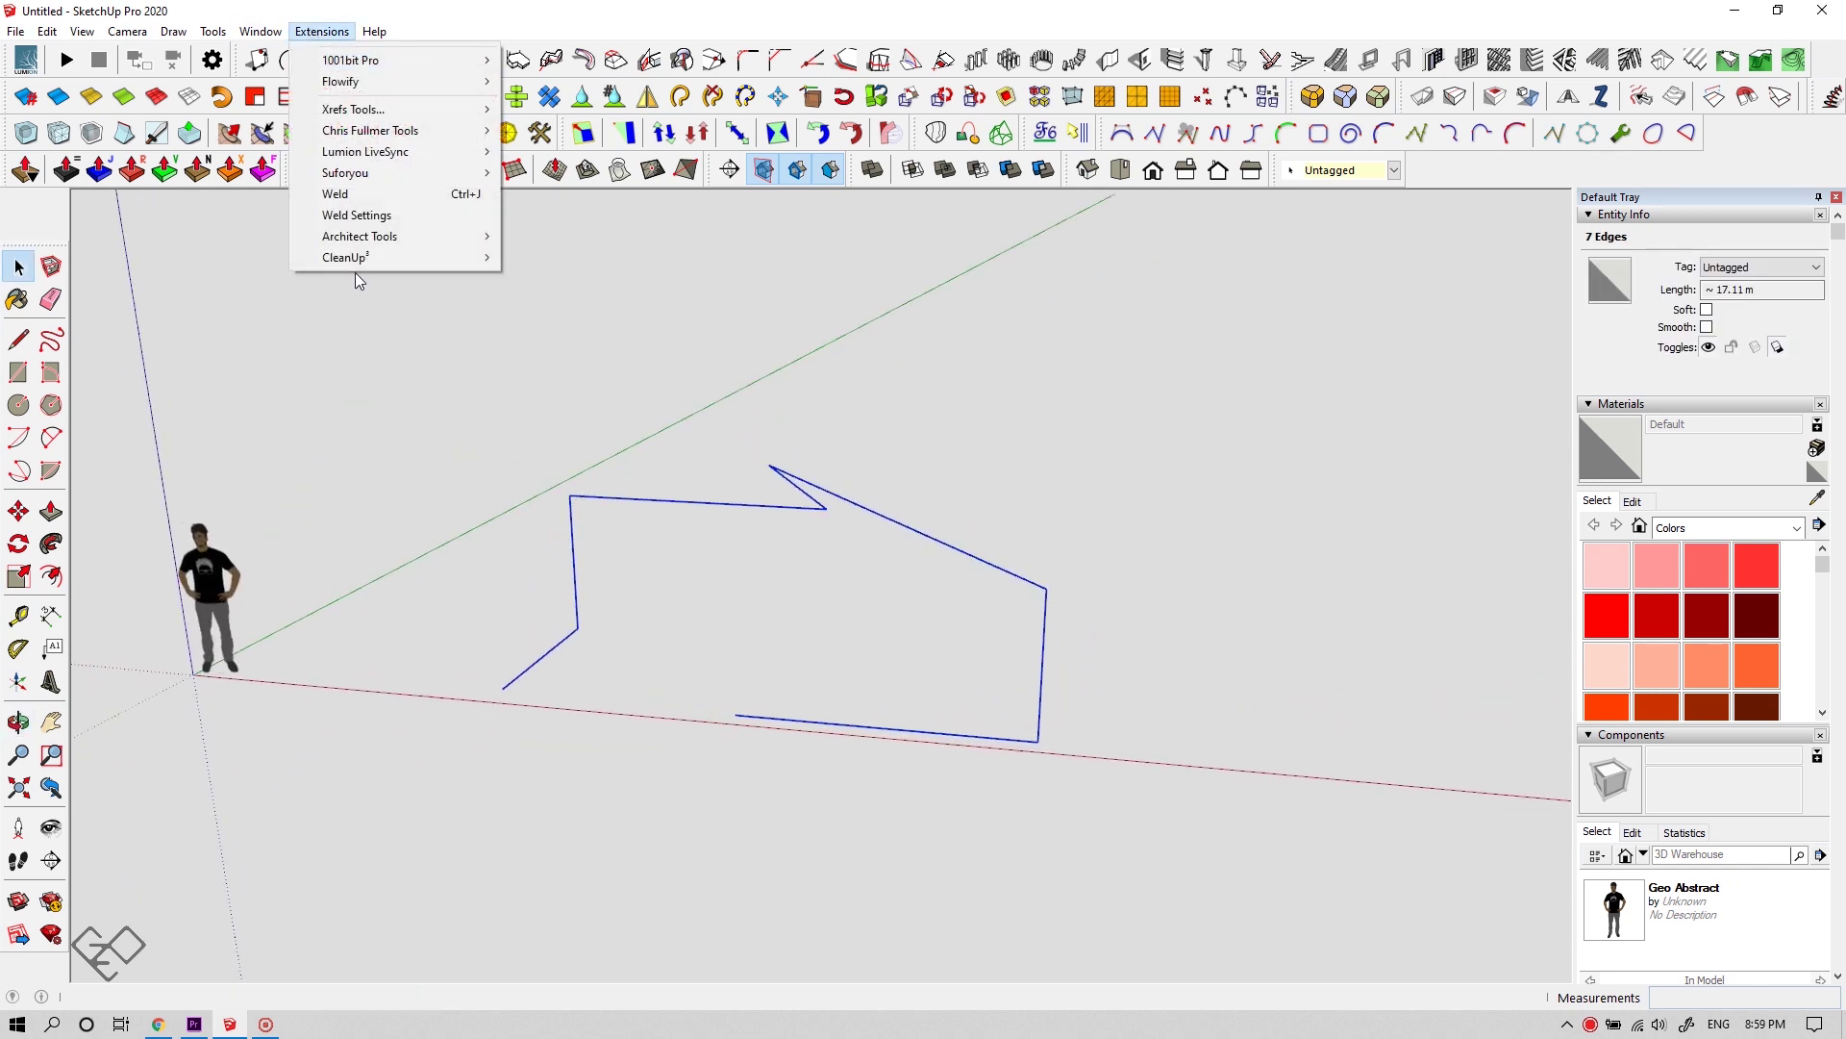
click(382, 195)
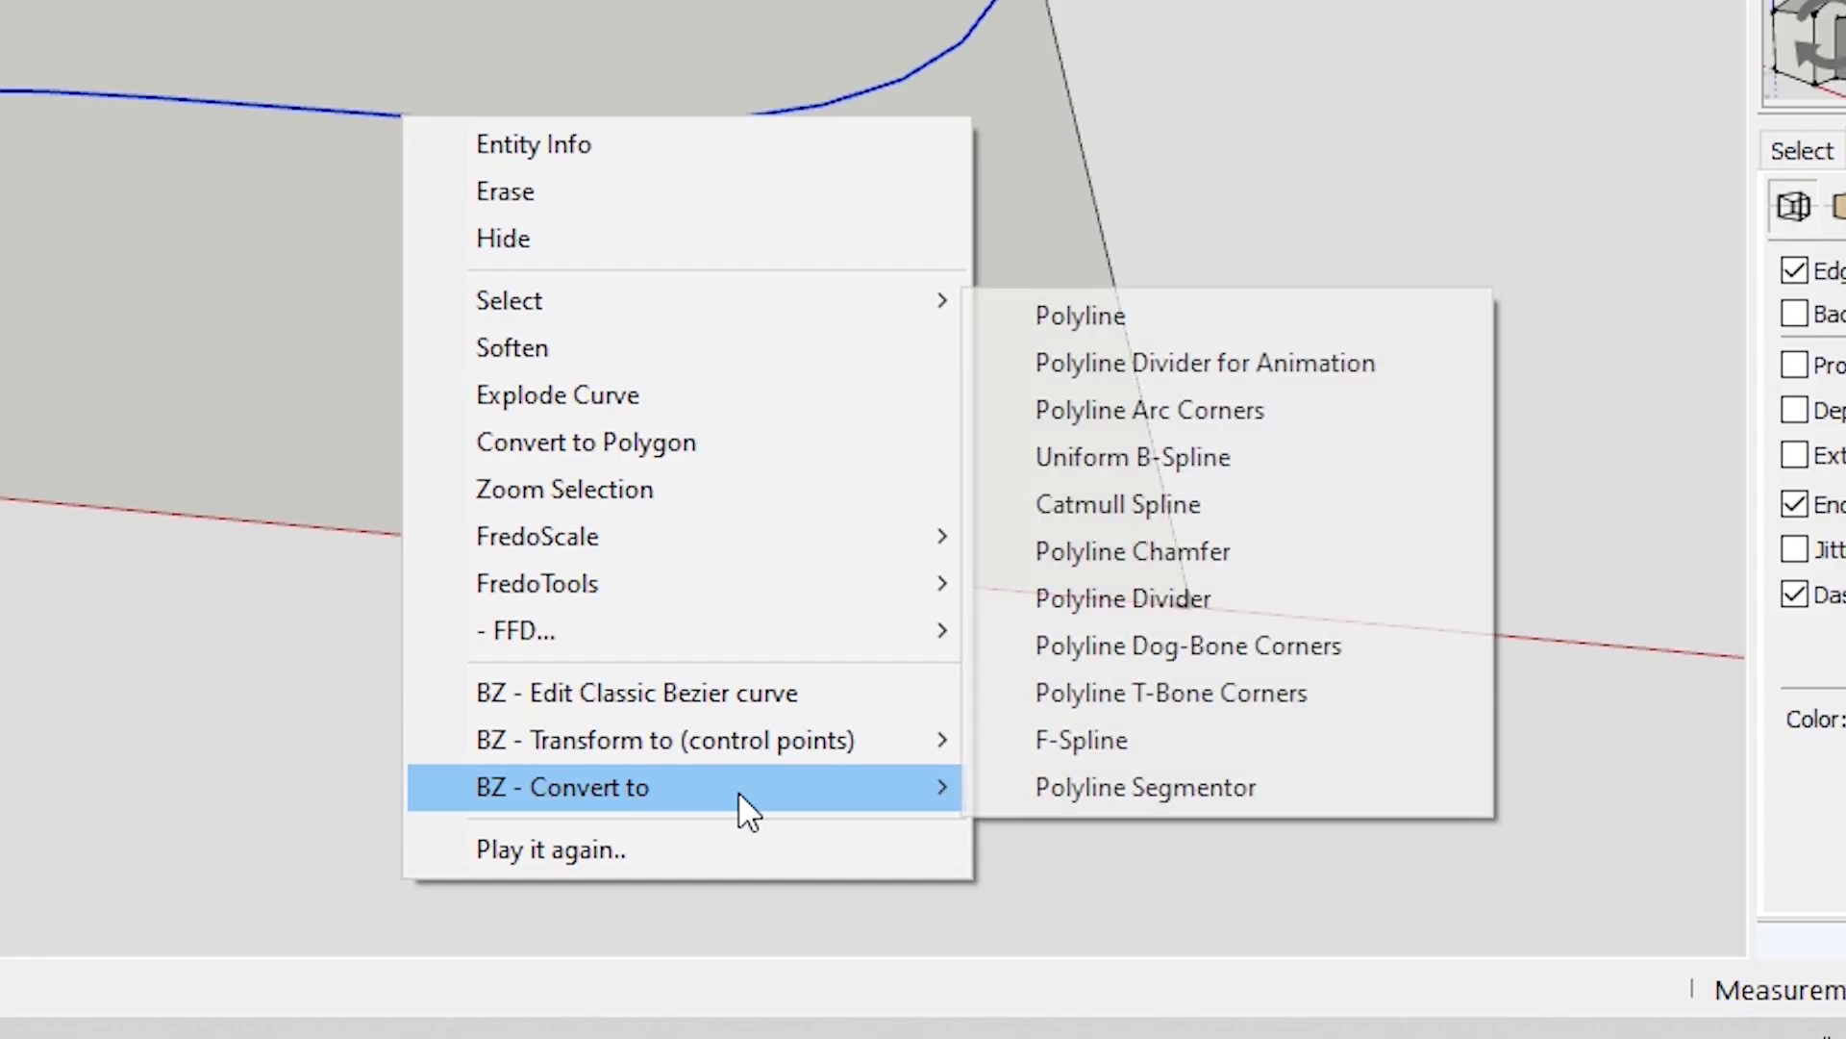
click(1115, 365)
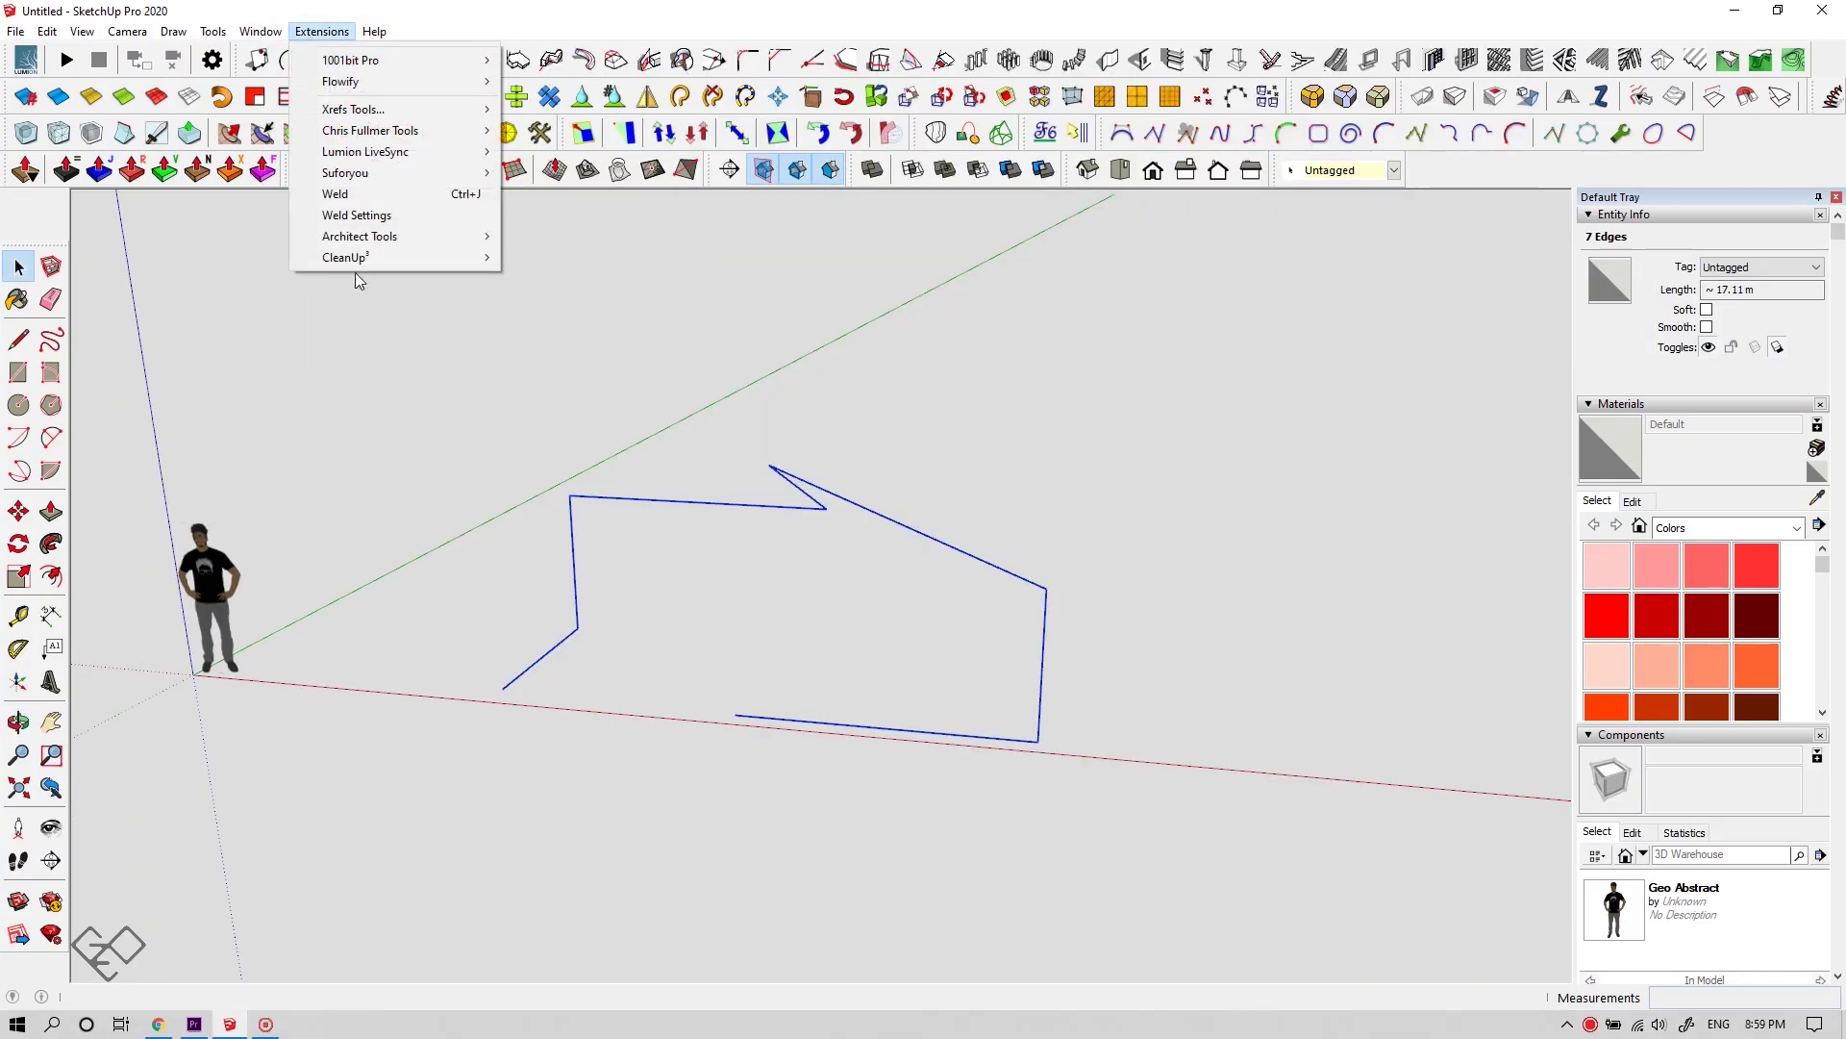
click(383, 199)
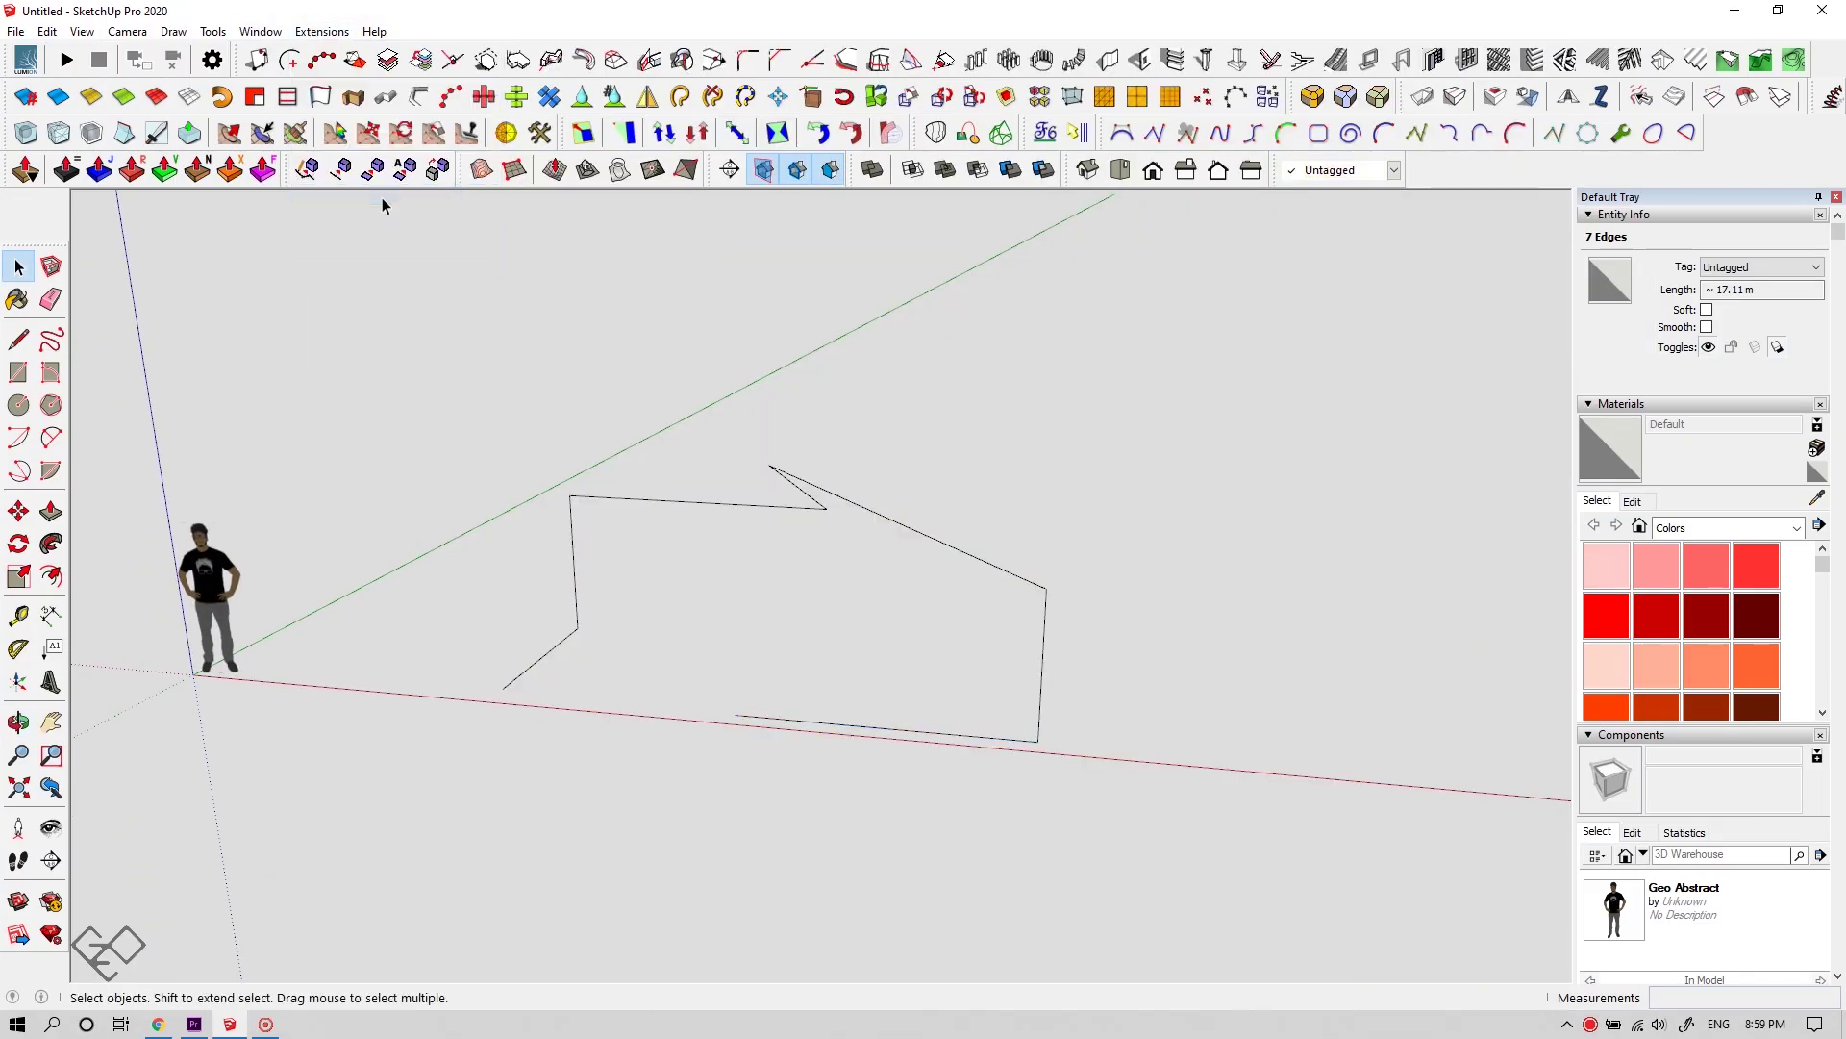
click(754, 508)
middle_drag(754, 507, 855, 539)
Undo the weld, then reselect the seven outline edges and weld them again into one curve
key(ctrl+z)
triple_click(812, 470)
scroll(811, 470, down, 2)
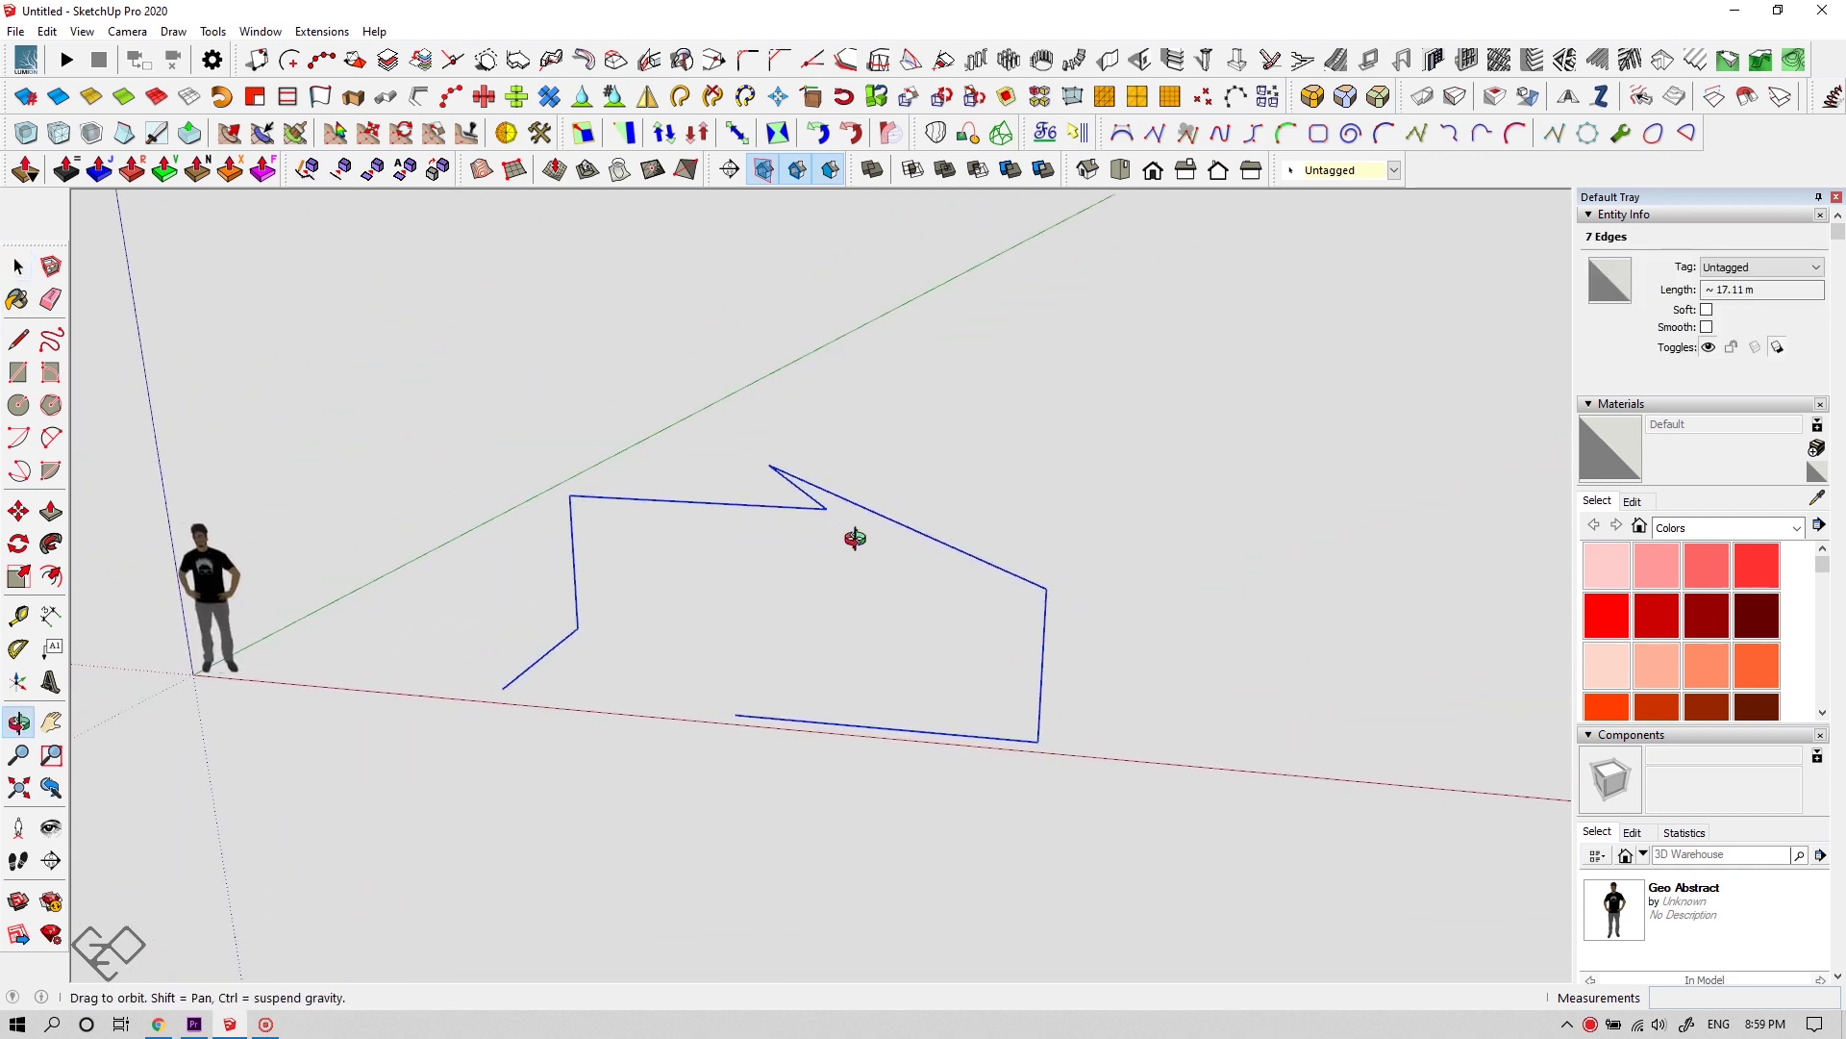
click(322, 31)
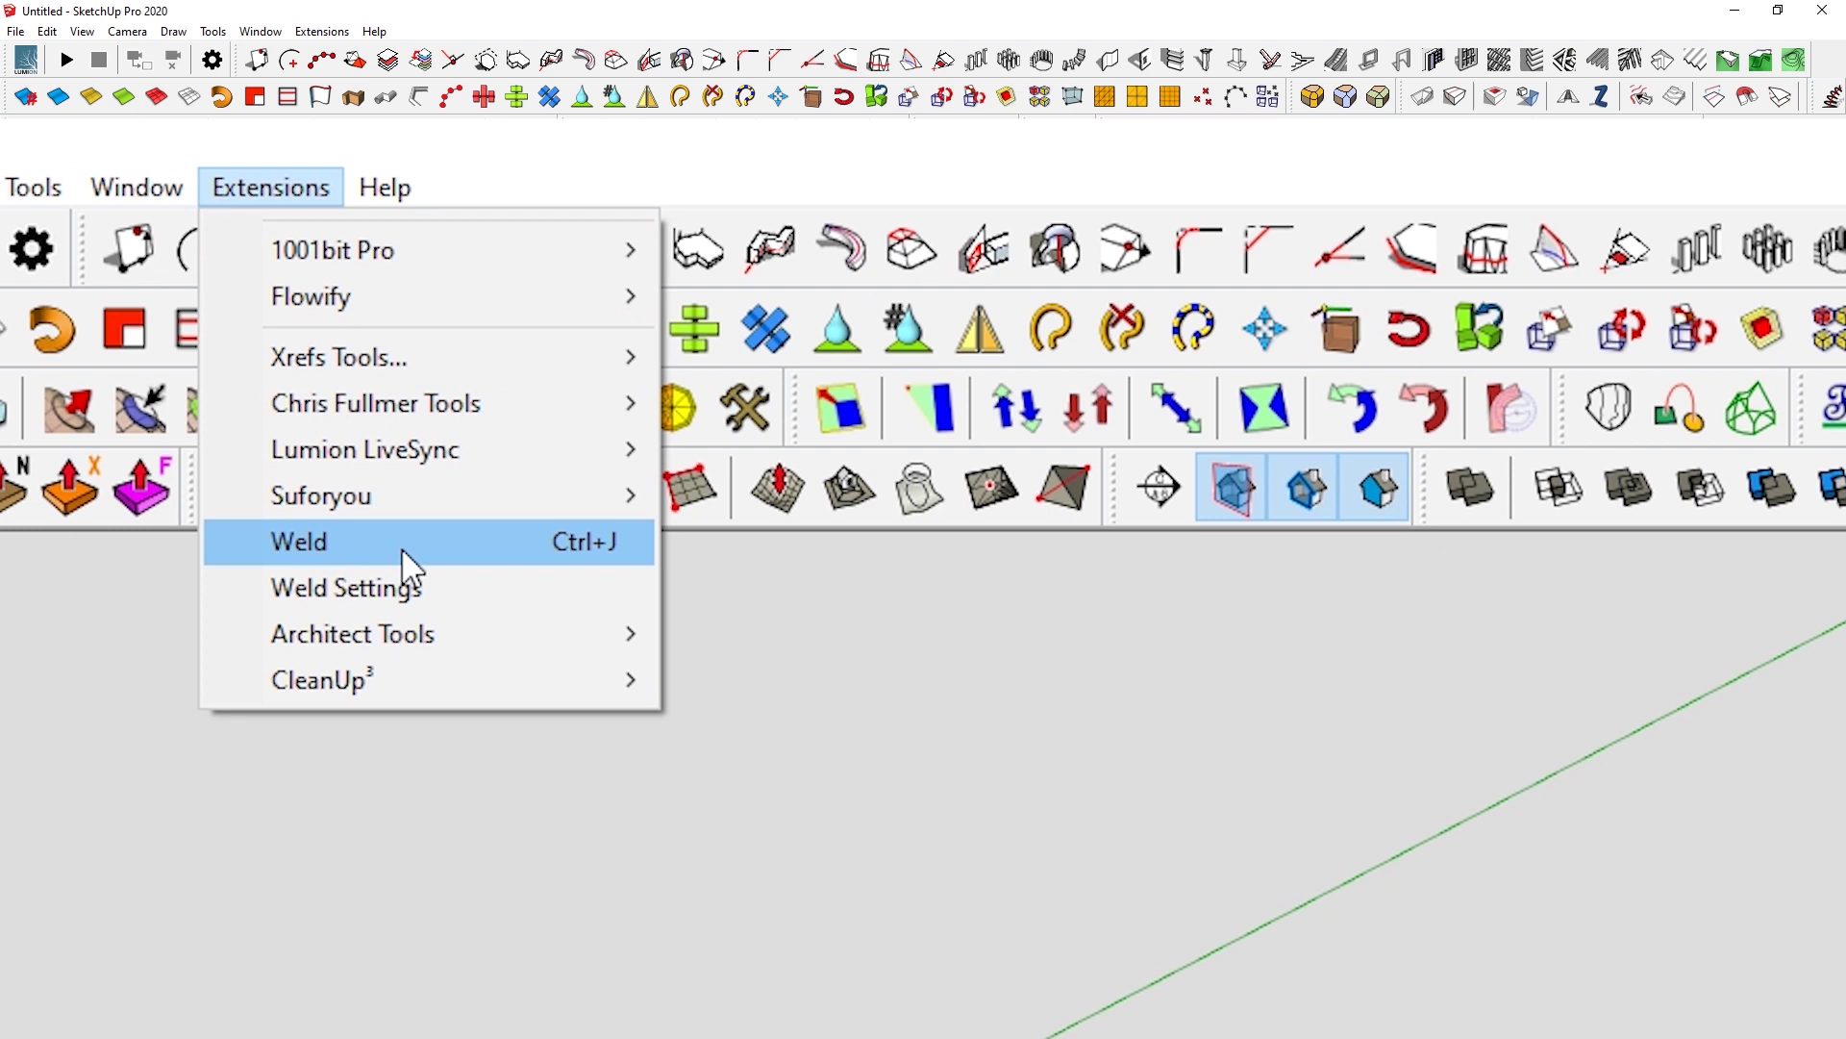
click(383, 196)
click(753, 507)
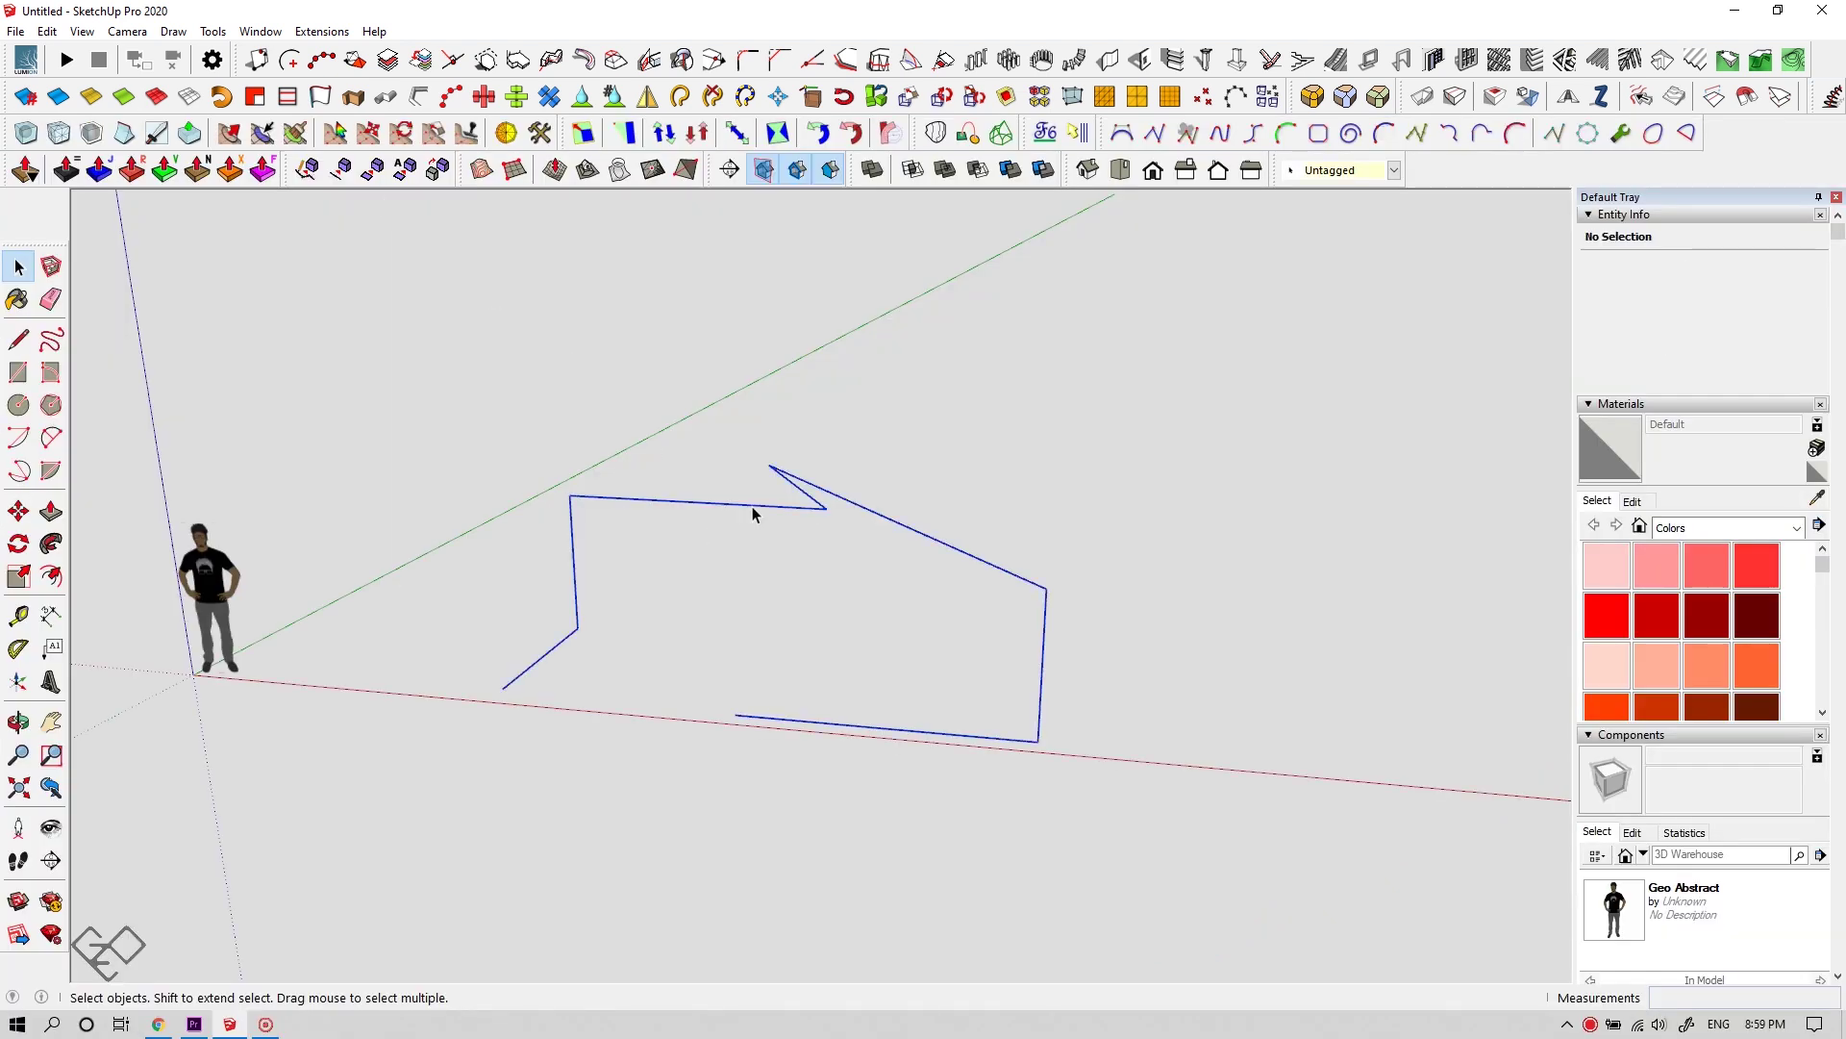
middle_drag(753, 508, 1047, 631)
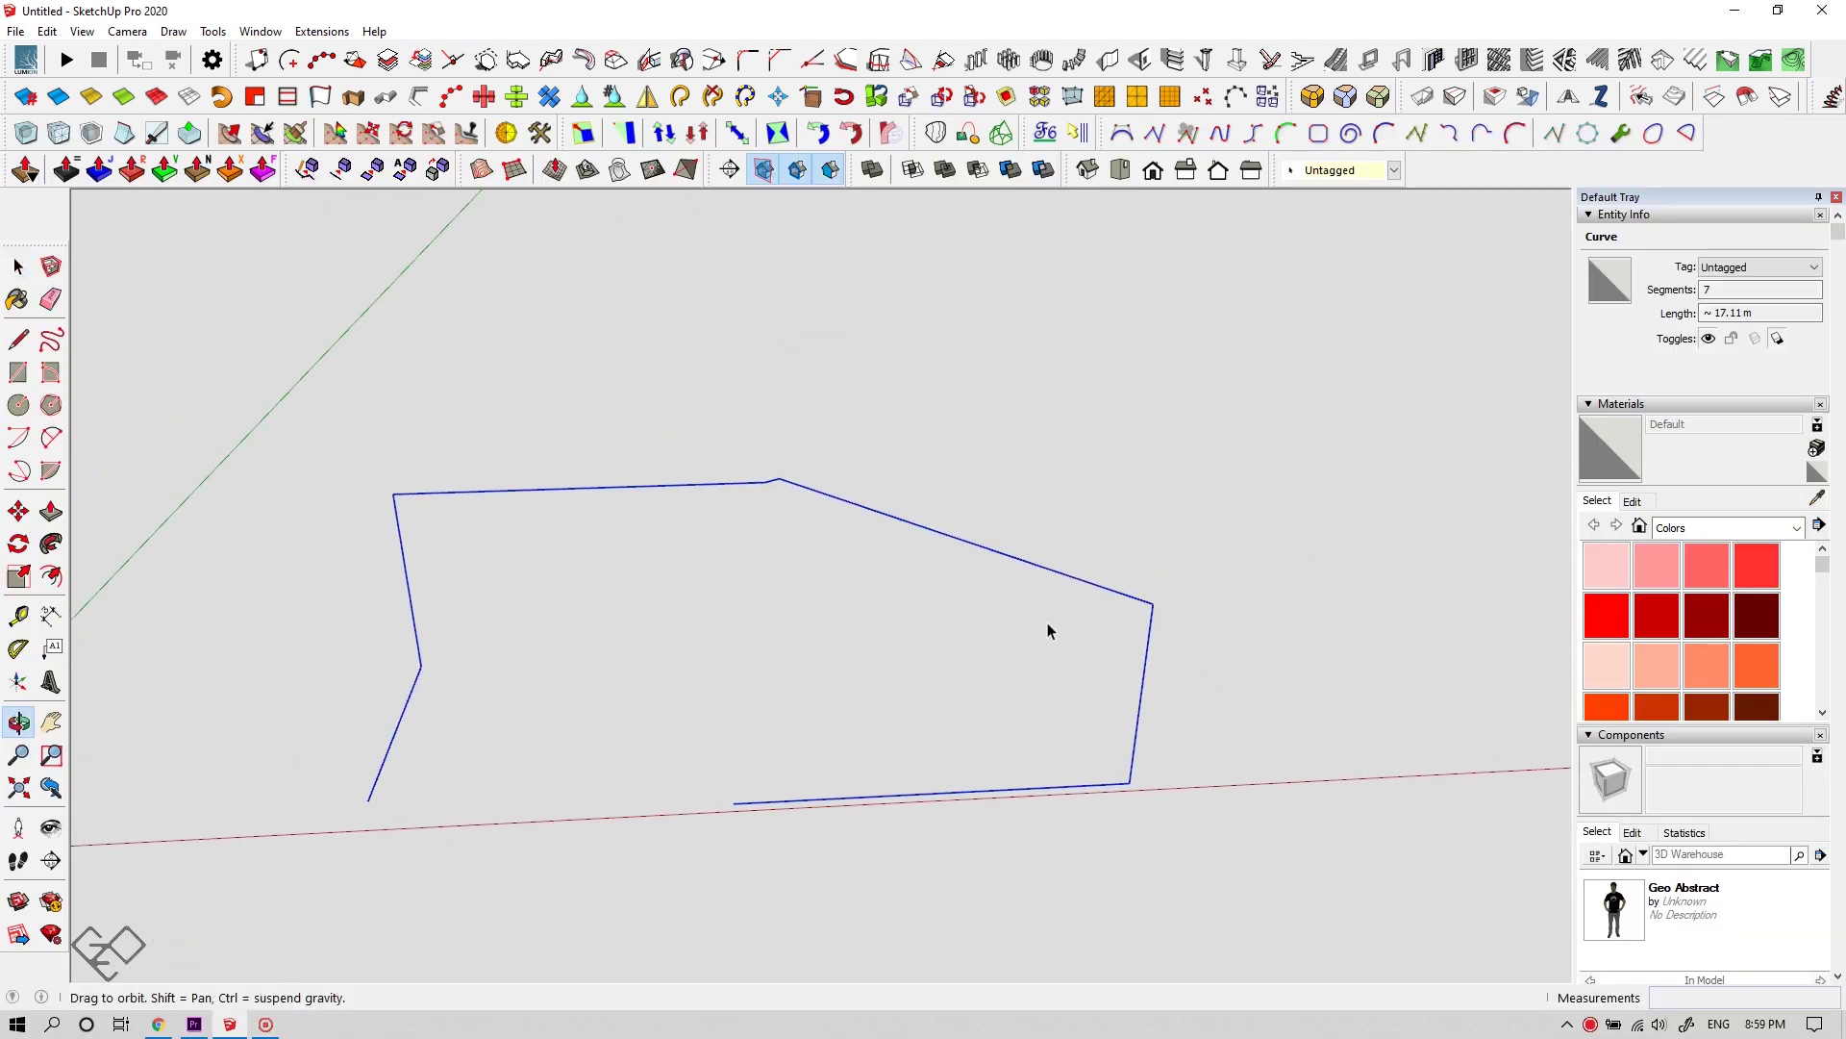
Convert the welded curve into a Catmull spline using BZ - Convert to
right_click(921, 791)
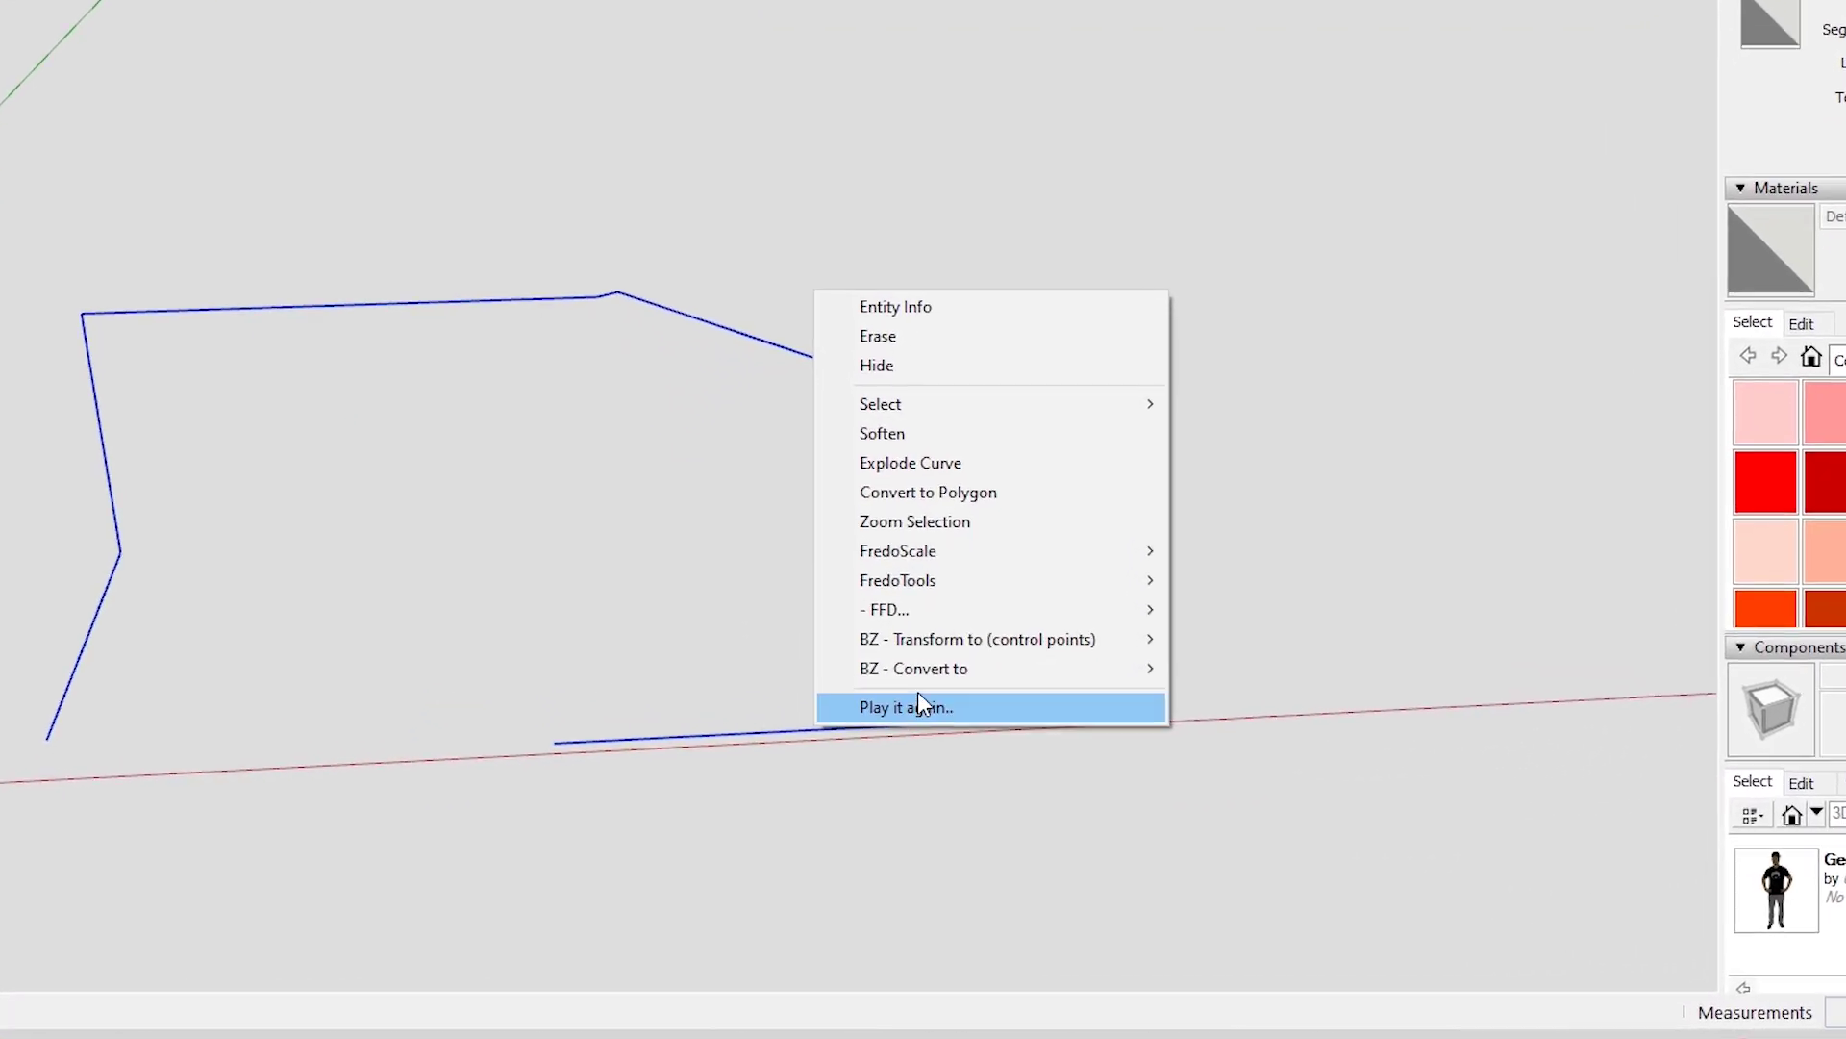
mouse_move(913, 668)
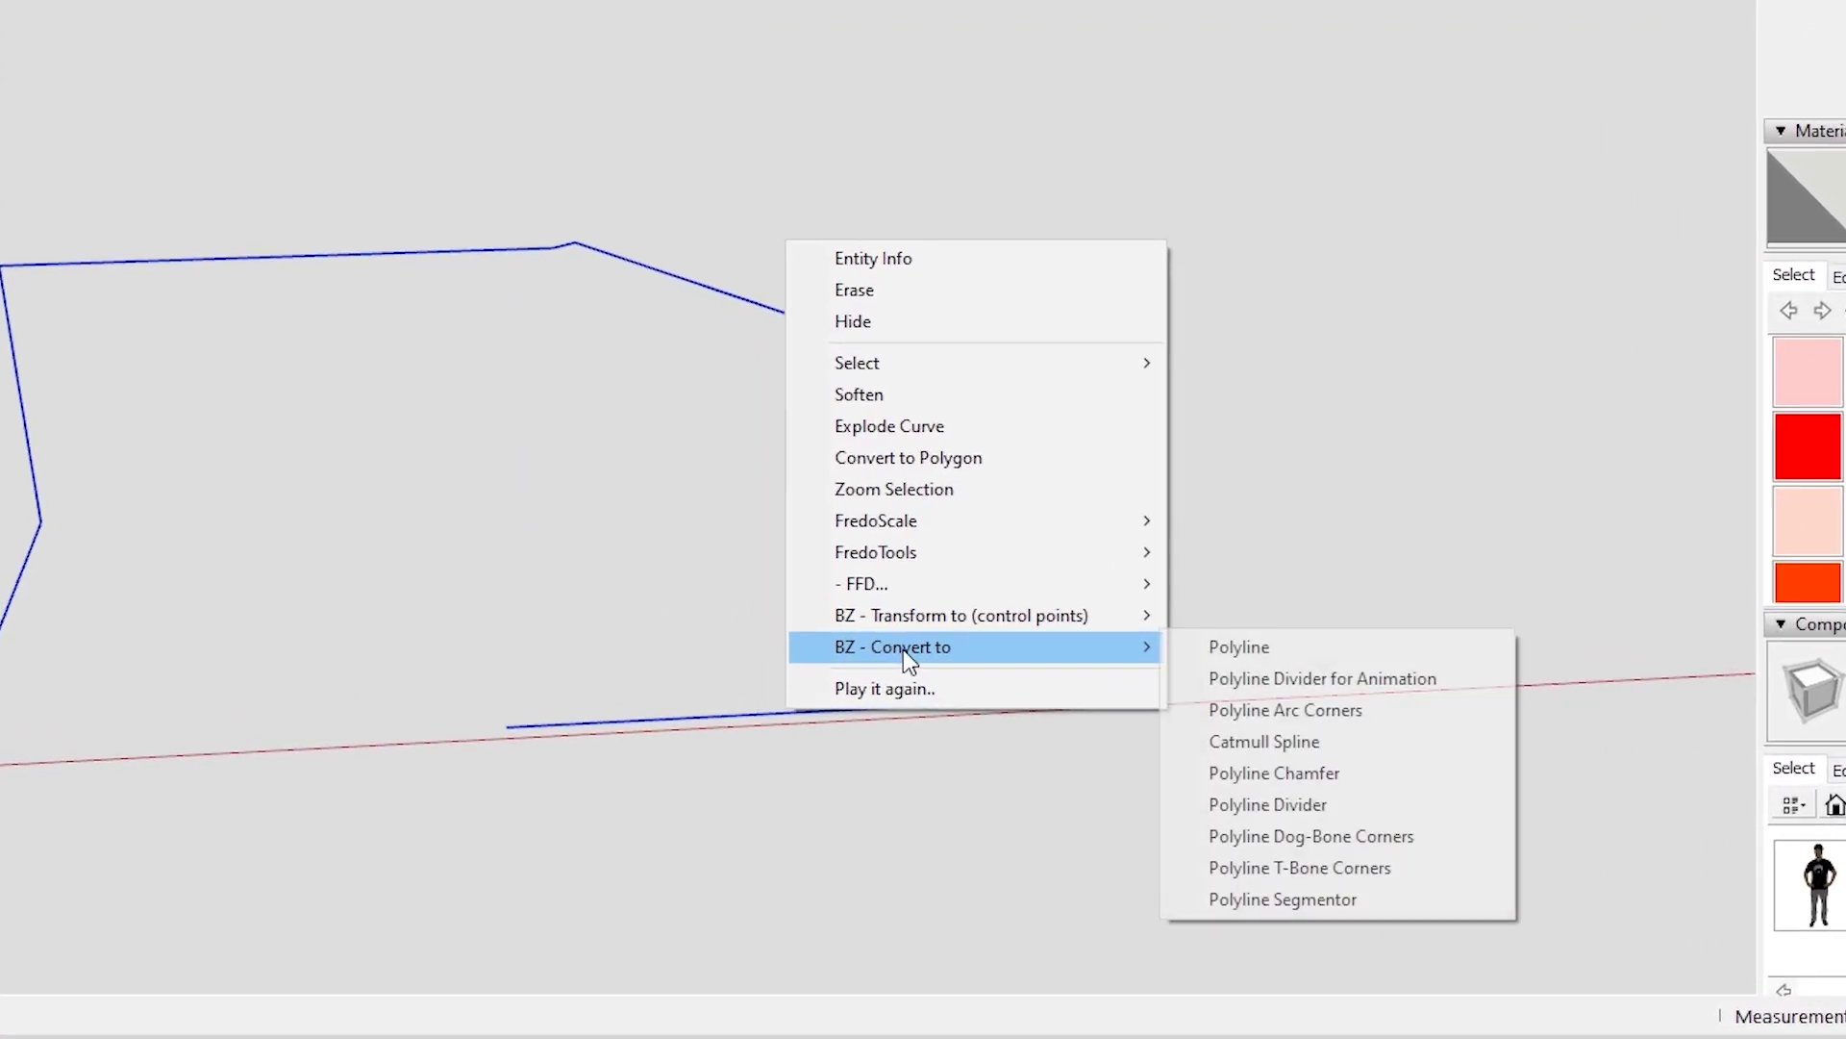
click(1288, 756)
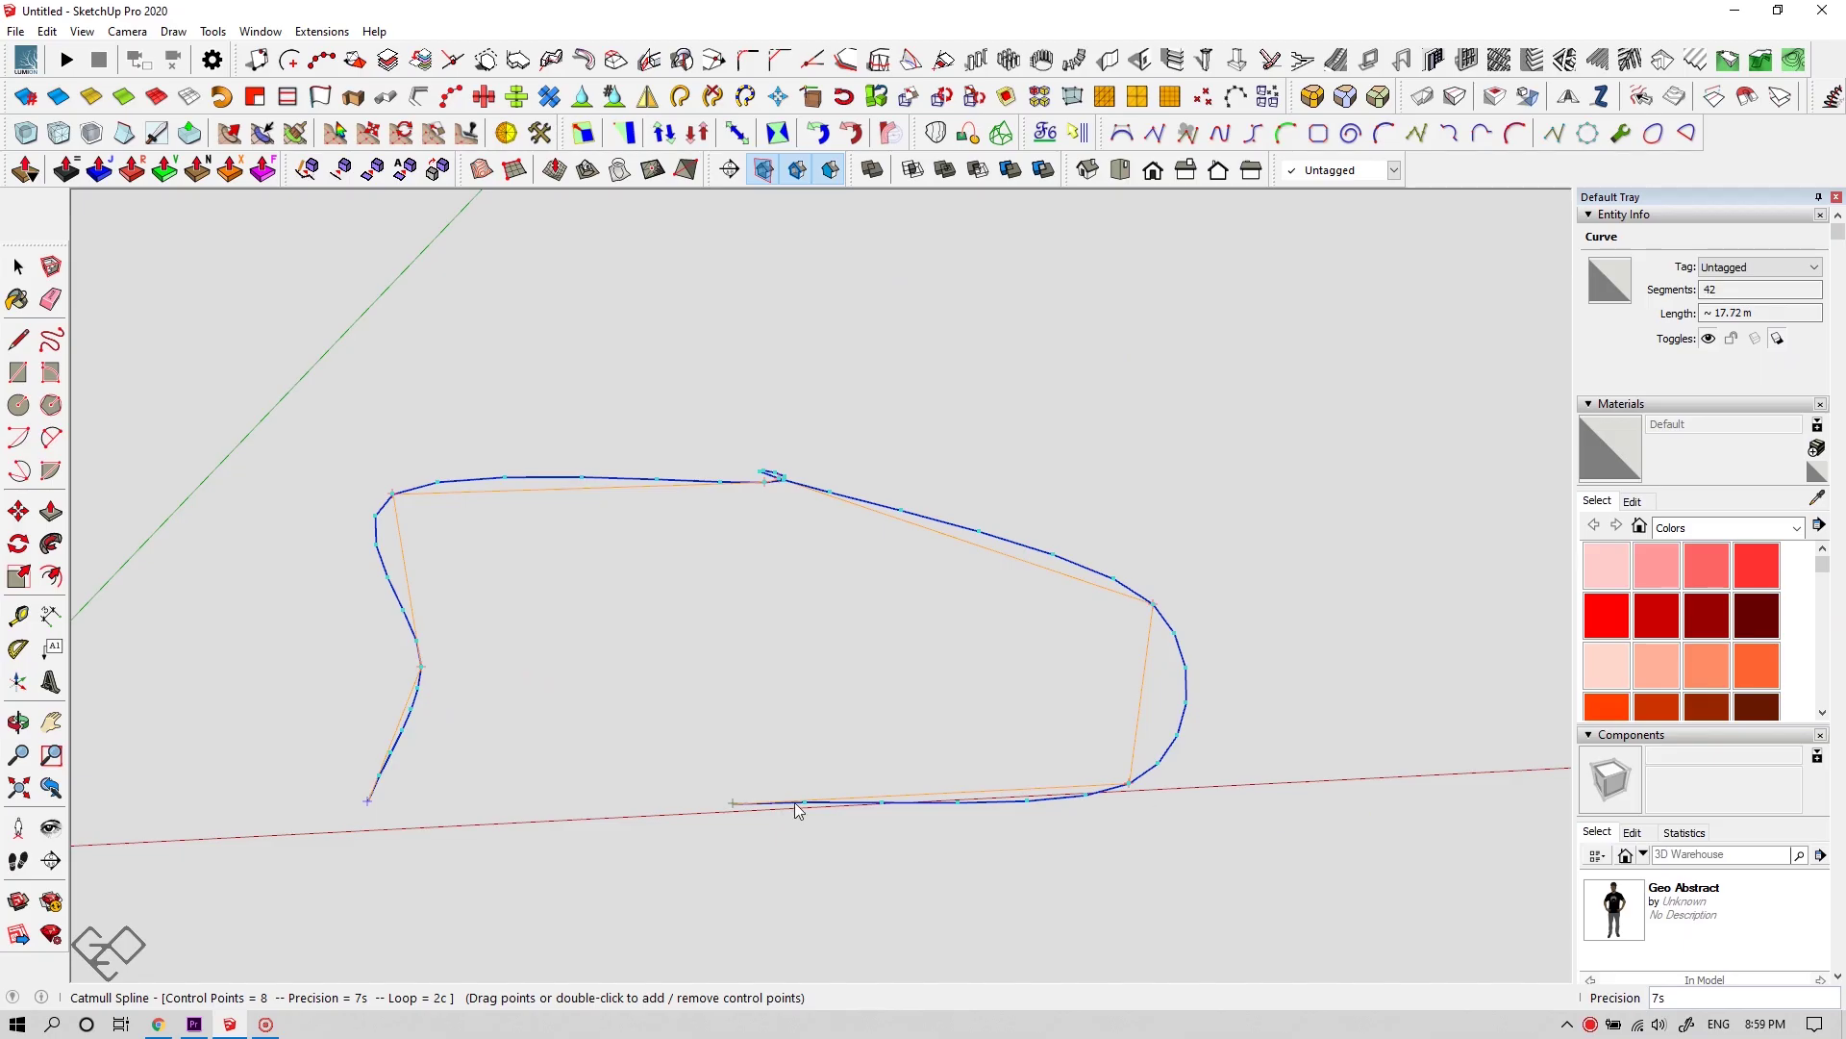
middle_drag(798, 811, 965, 630)
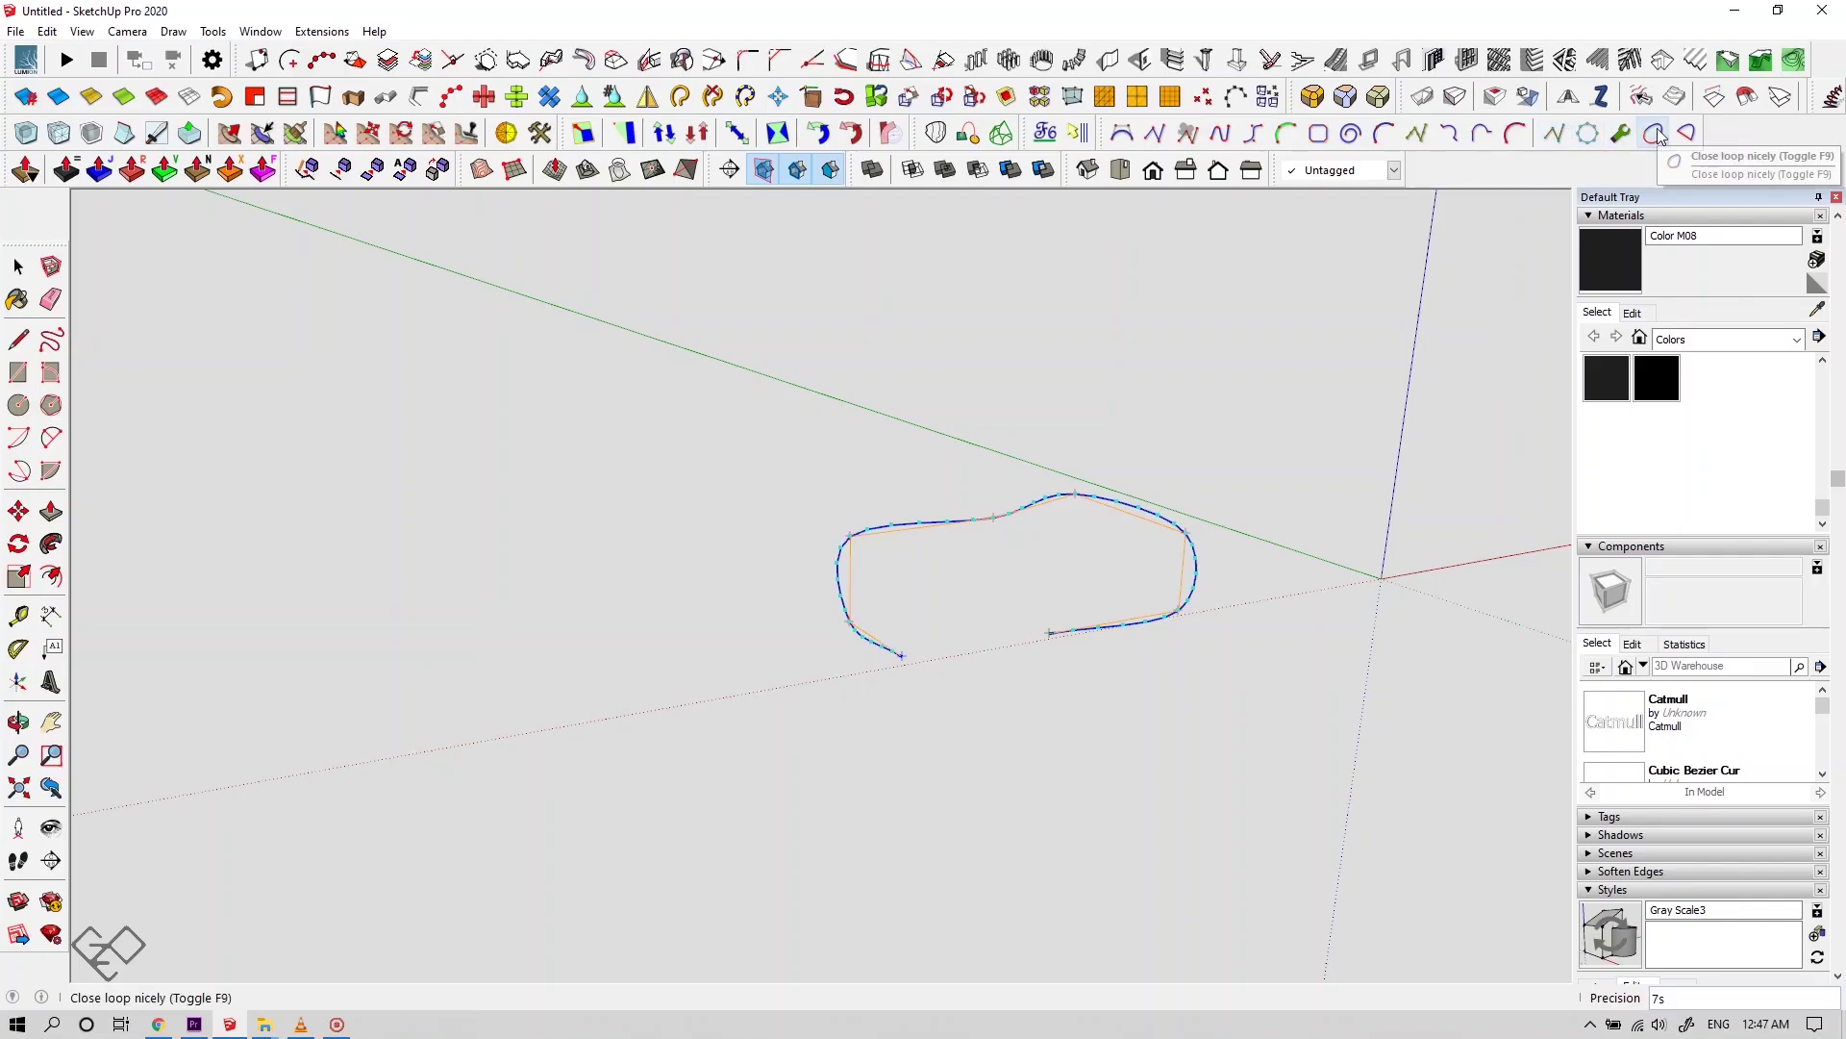
Close the Catmull spline into a loop and commit the spline edit
click(1653, 134)
scroll(1069, 615, up, 3)
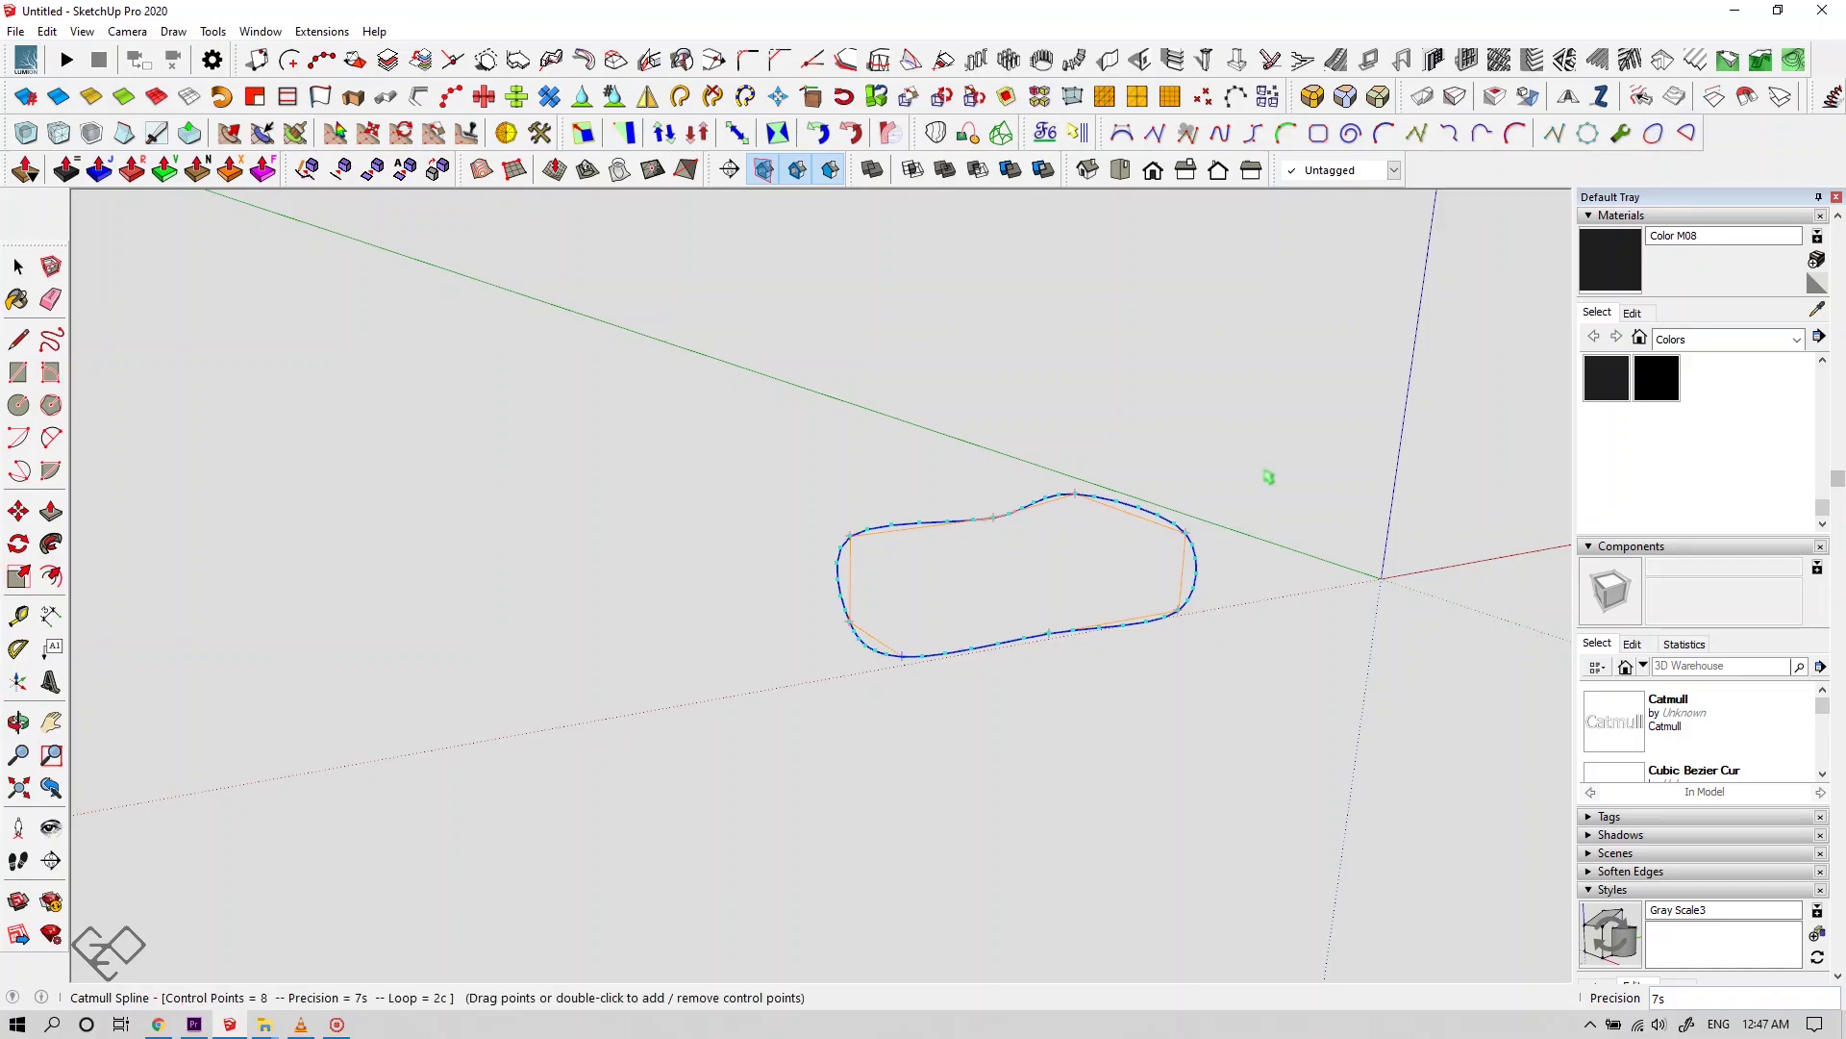
scroll(1070, 615, up, 3)
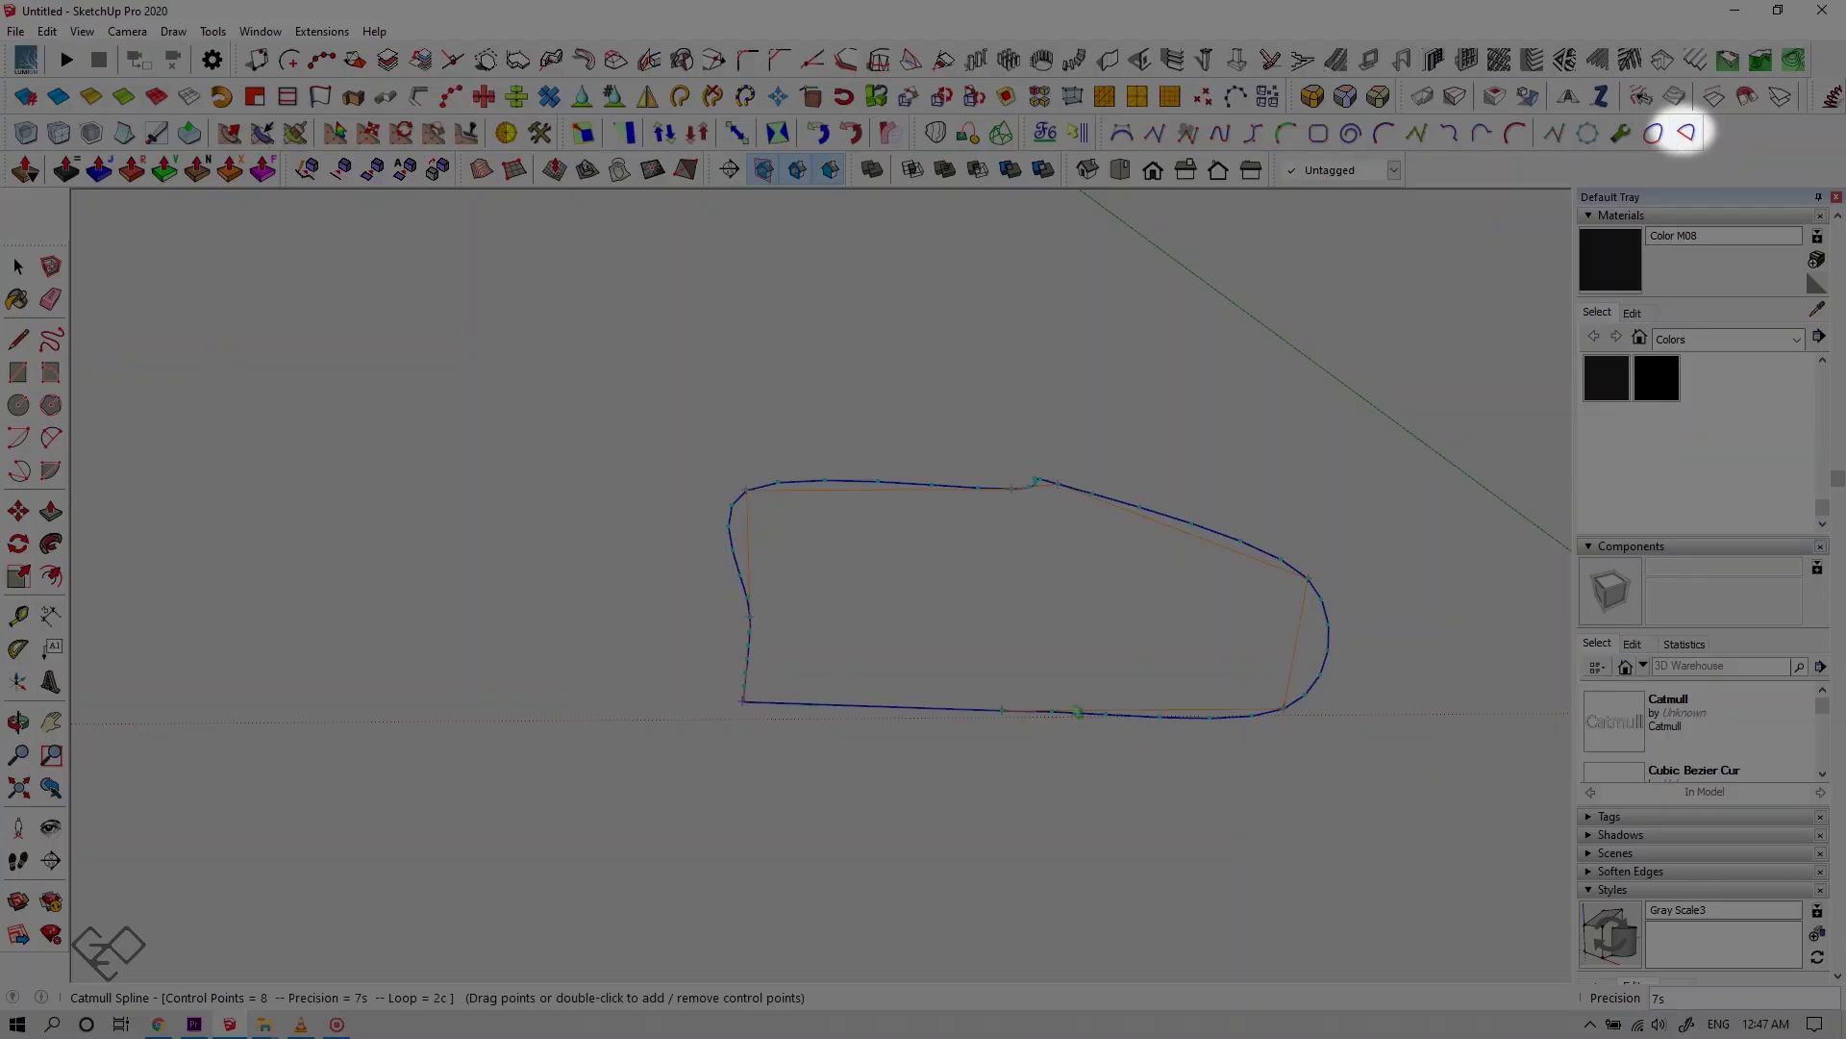
key(space)
middle_drag(845, 777, 921, 648)
scroll(839, 731, up, 2)
middle_drag(838, 731, 915, 685)
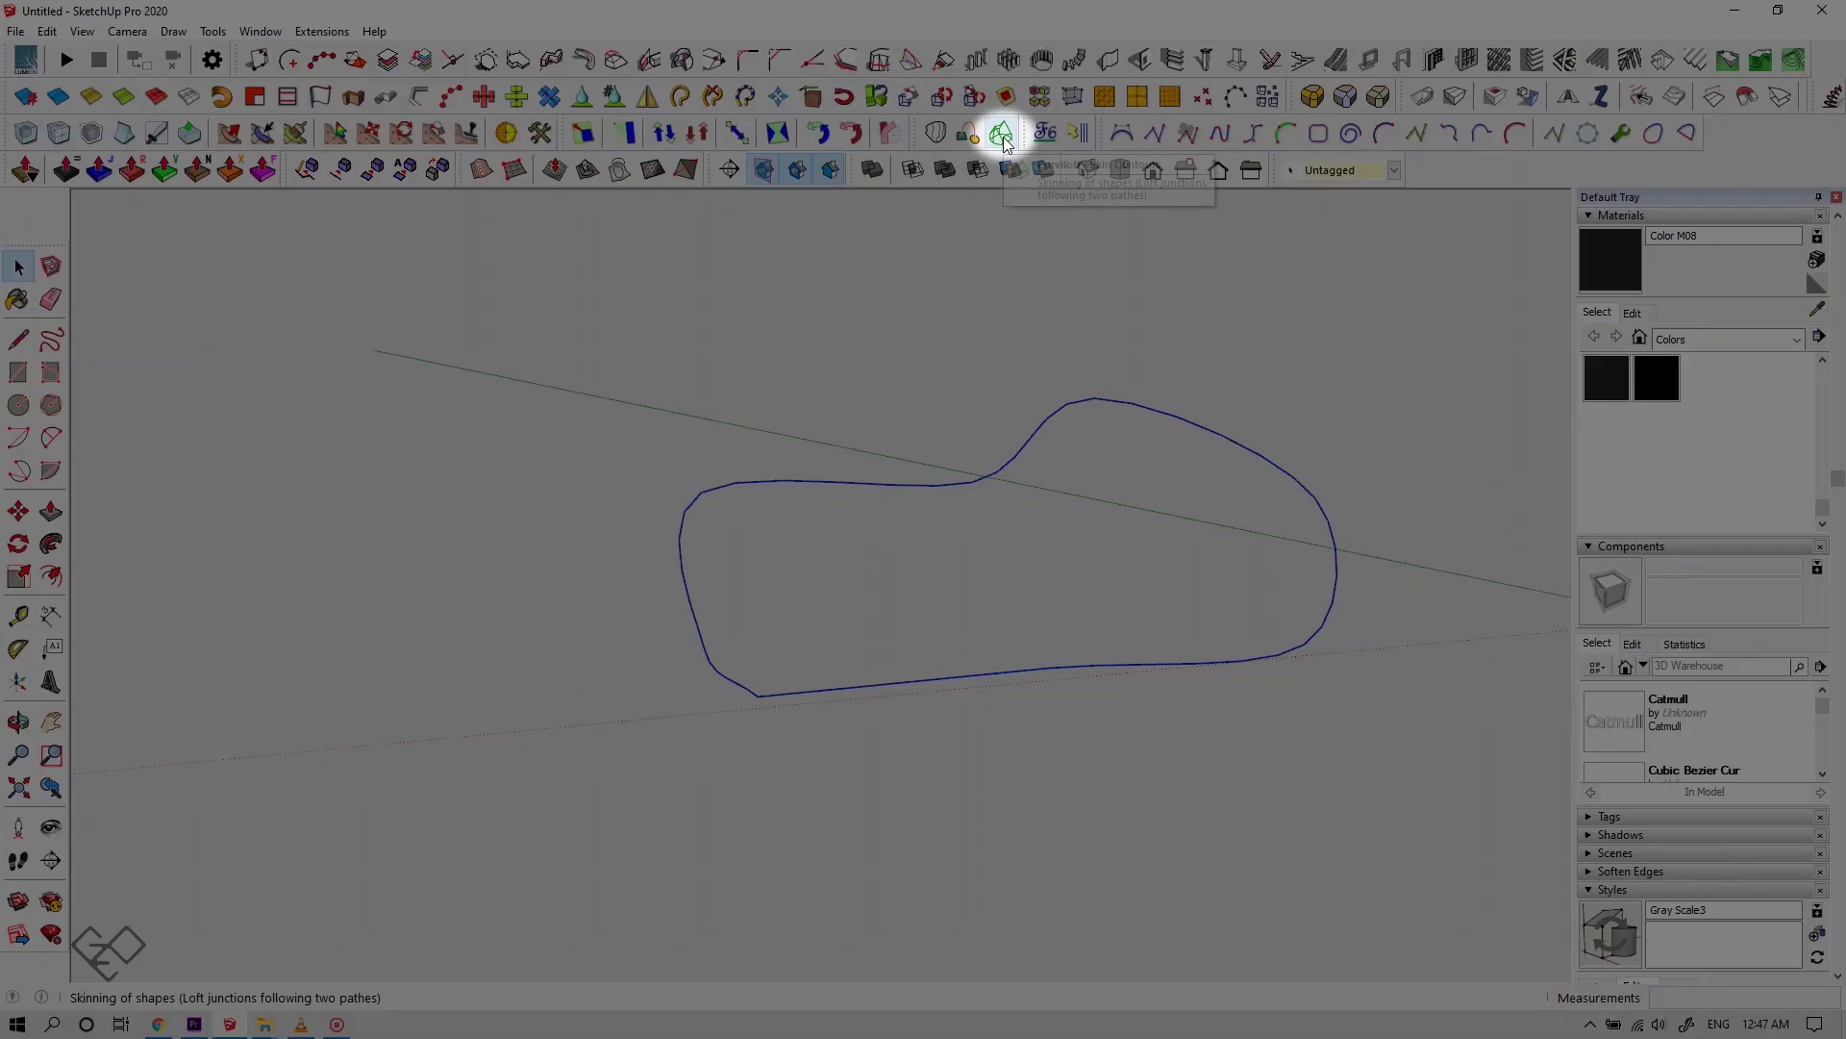
Skin the closed loop with a Curviloft lofted surface and generate the geometry
click(1001, 133)
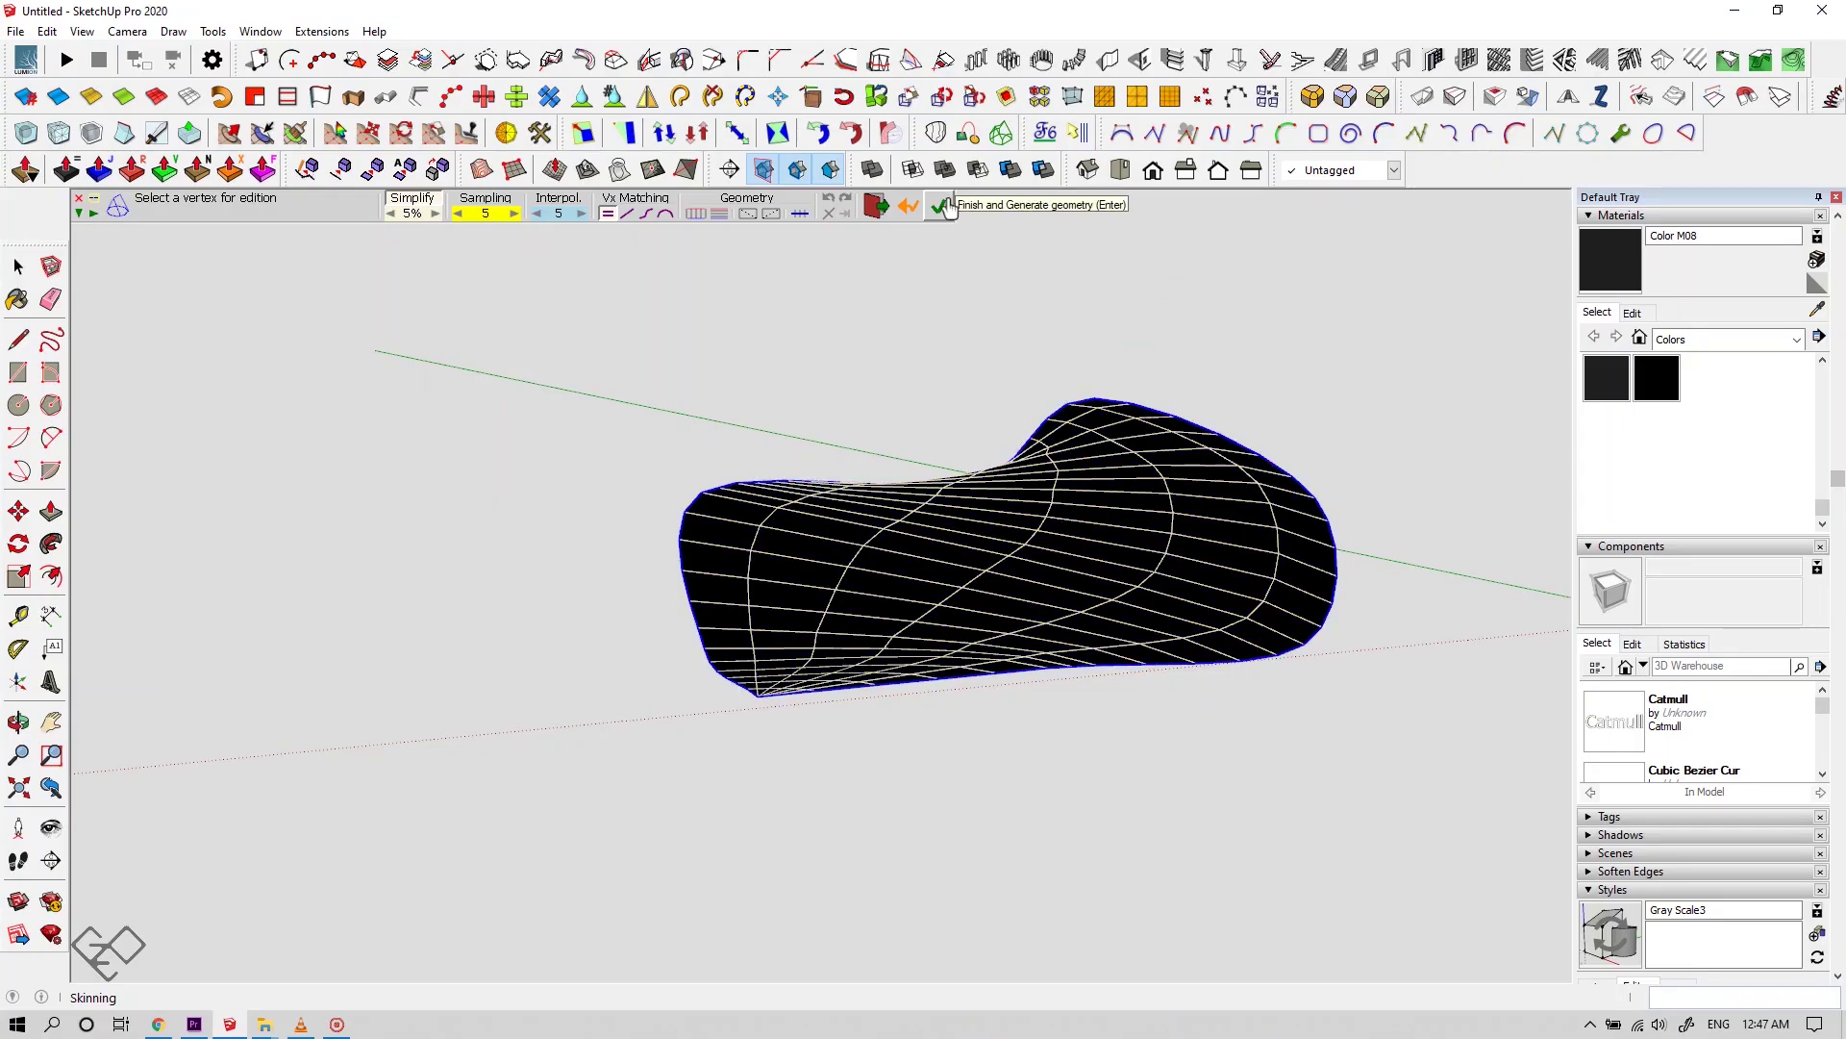
click(940, 205)
middle_drag(1216, 297, 412, 679)
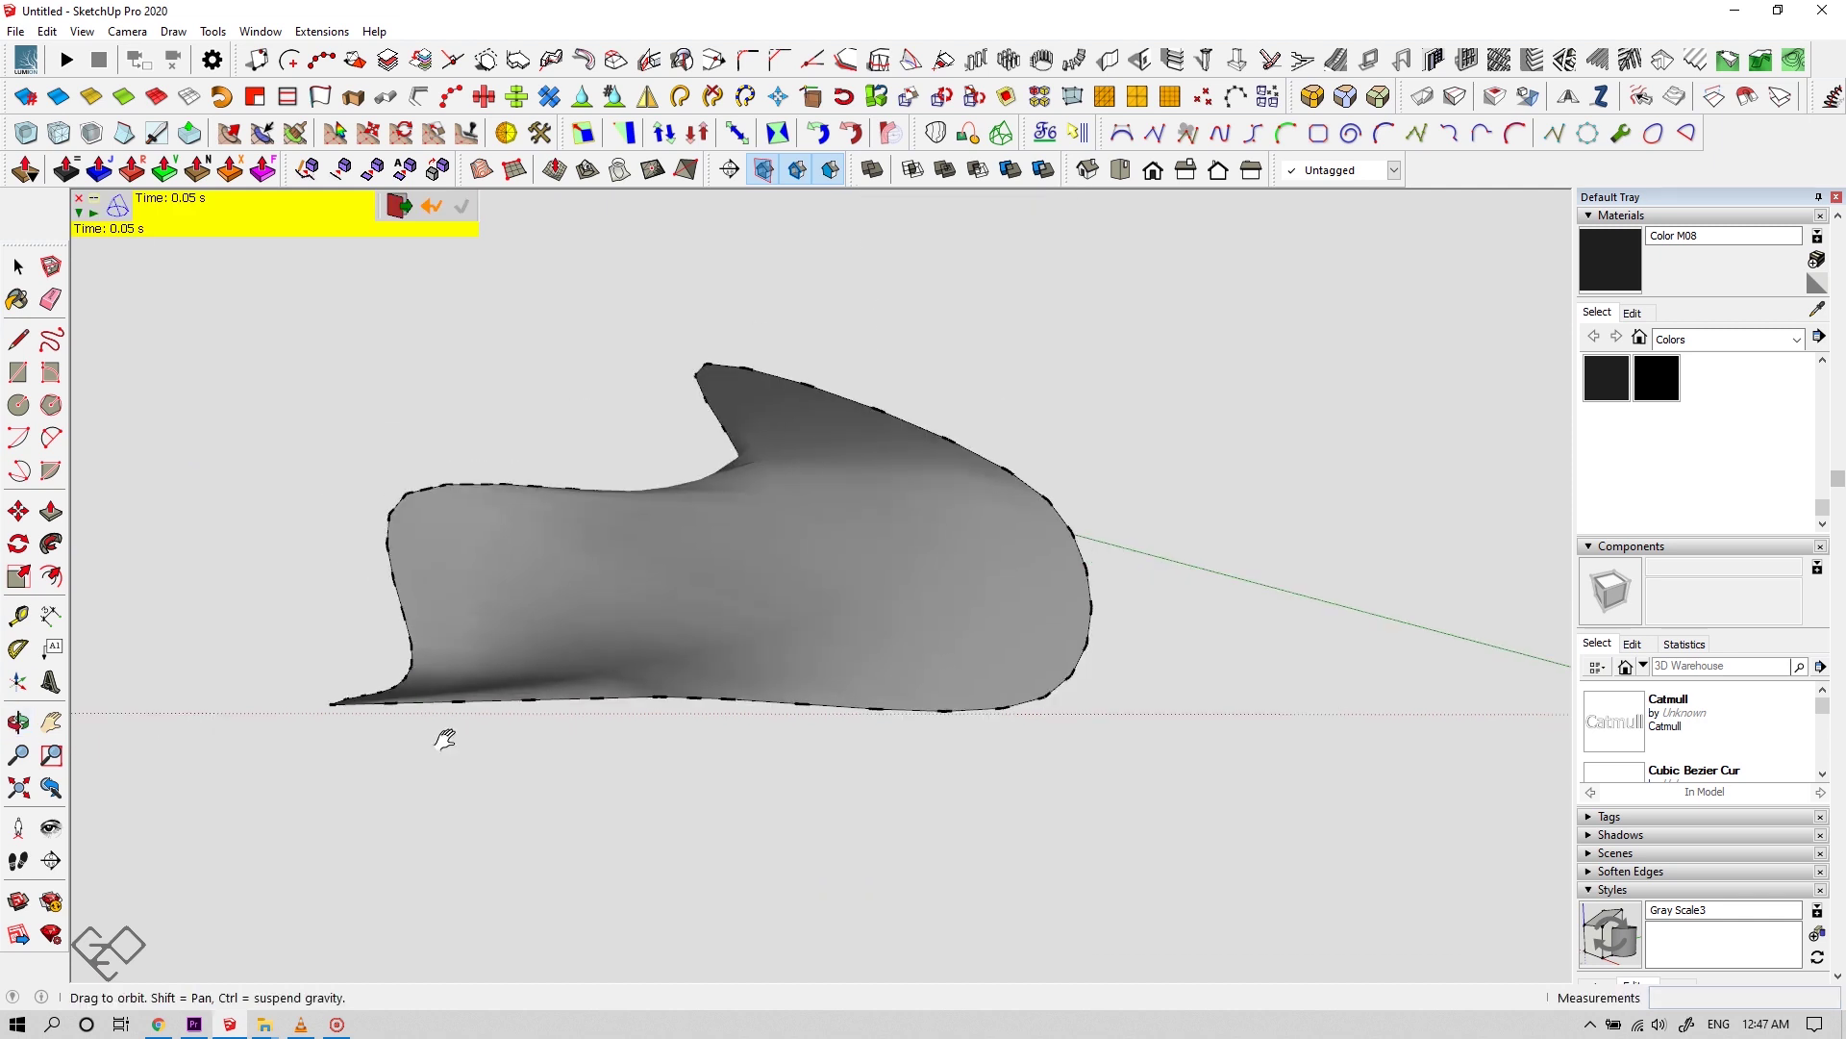
middle_drag(446, 738, 610, 956)
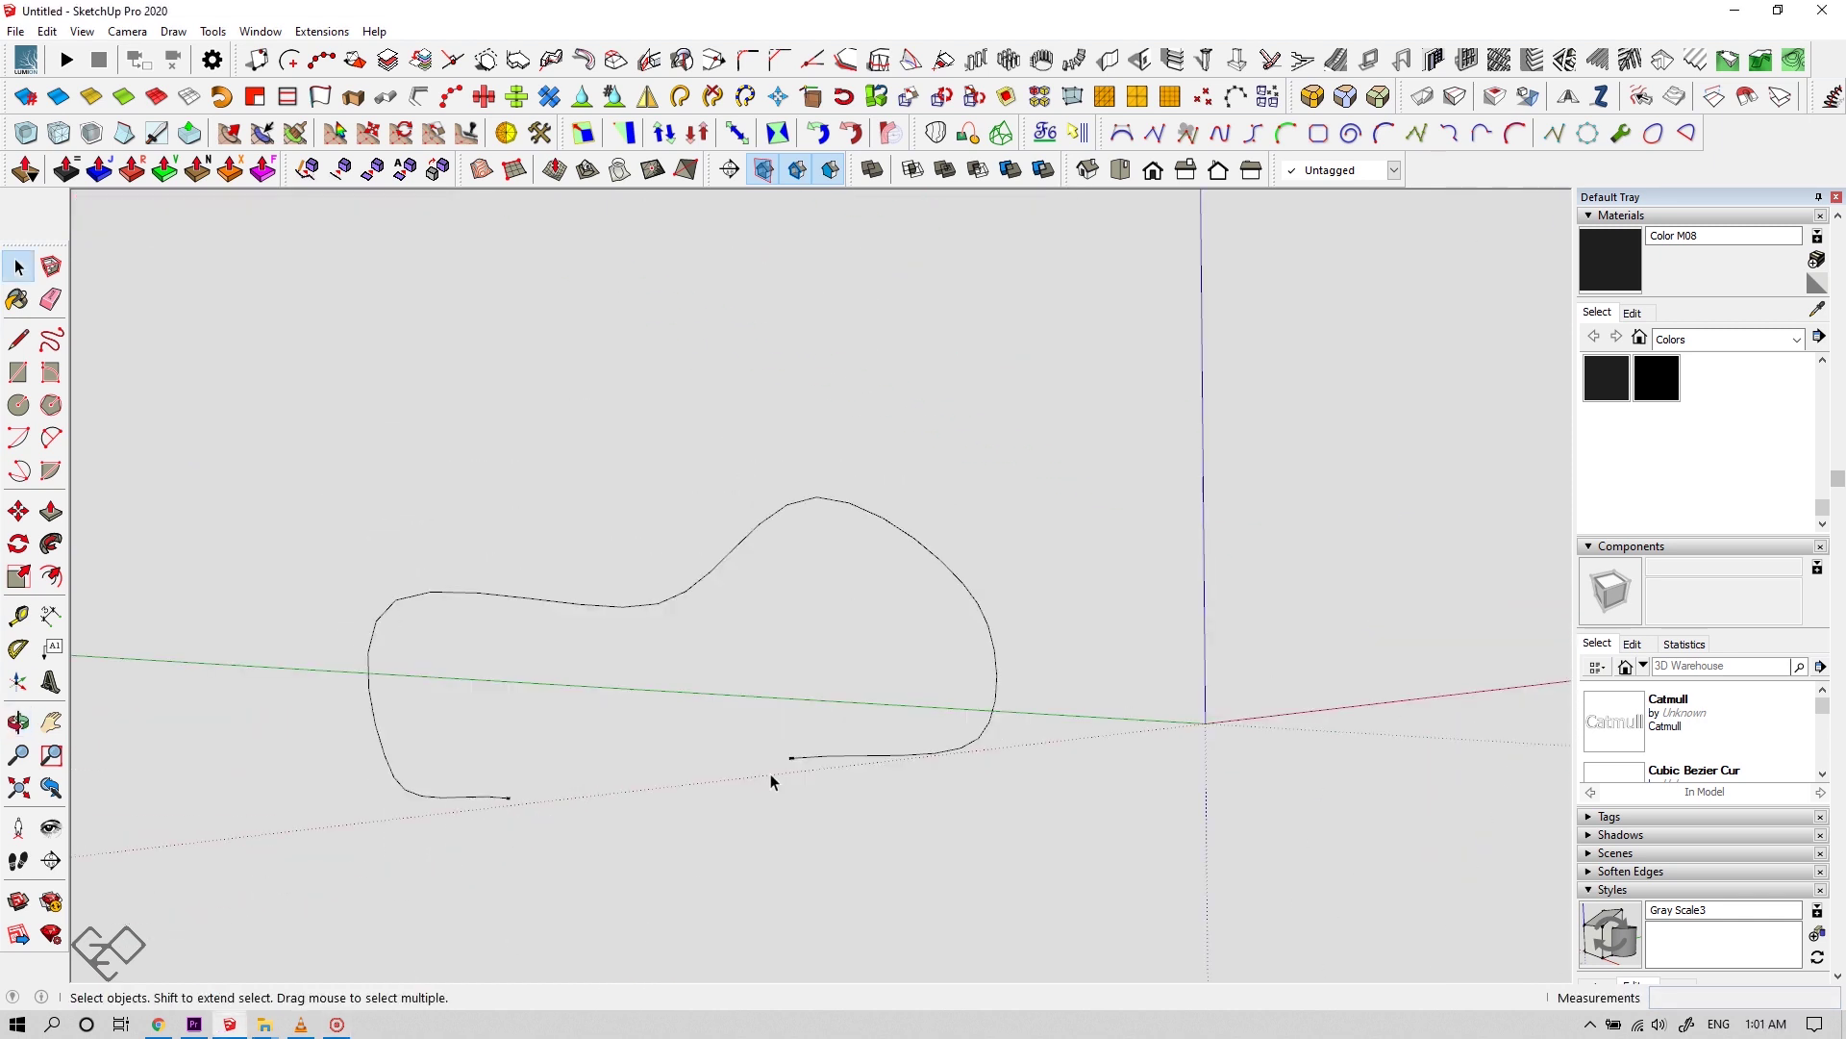
Transform the curve into a classic Bezier curve and finish editing it
right_click(817, 758)
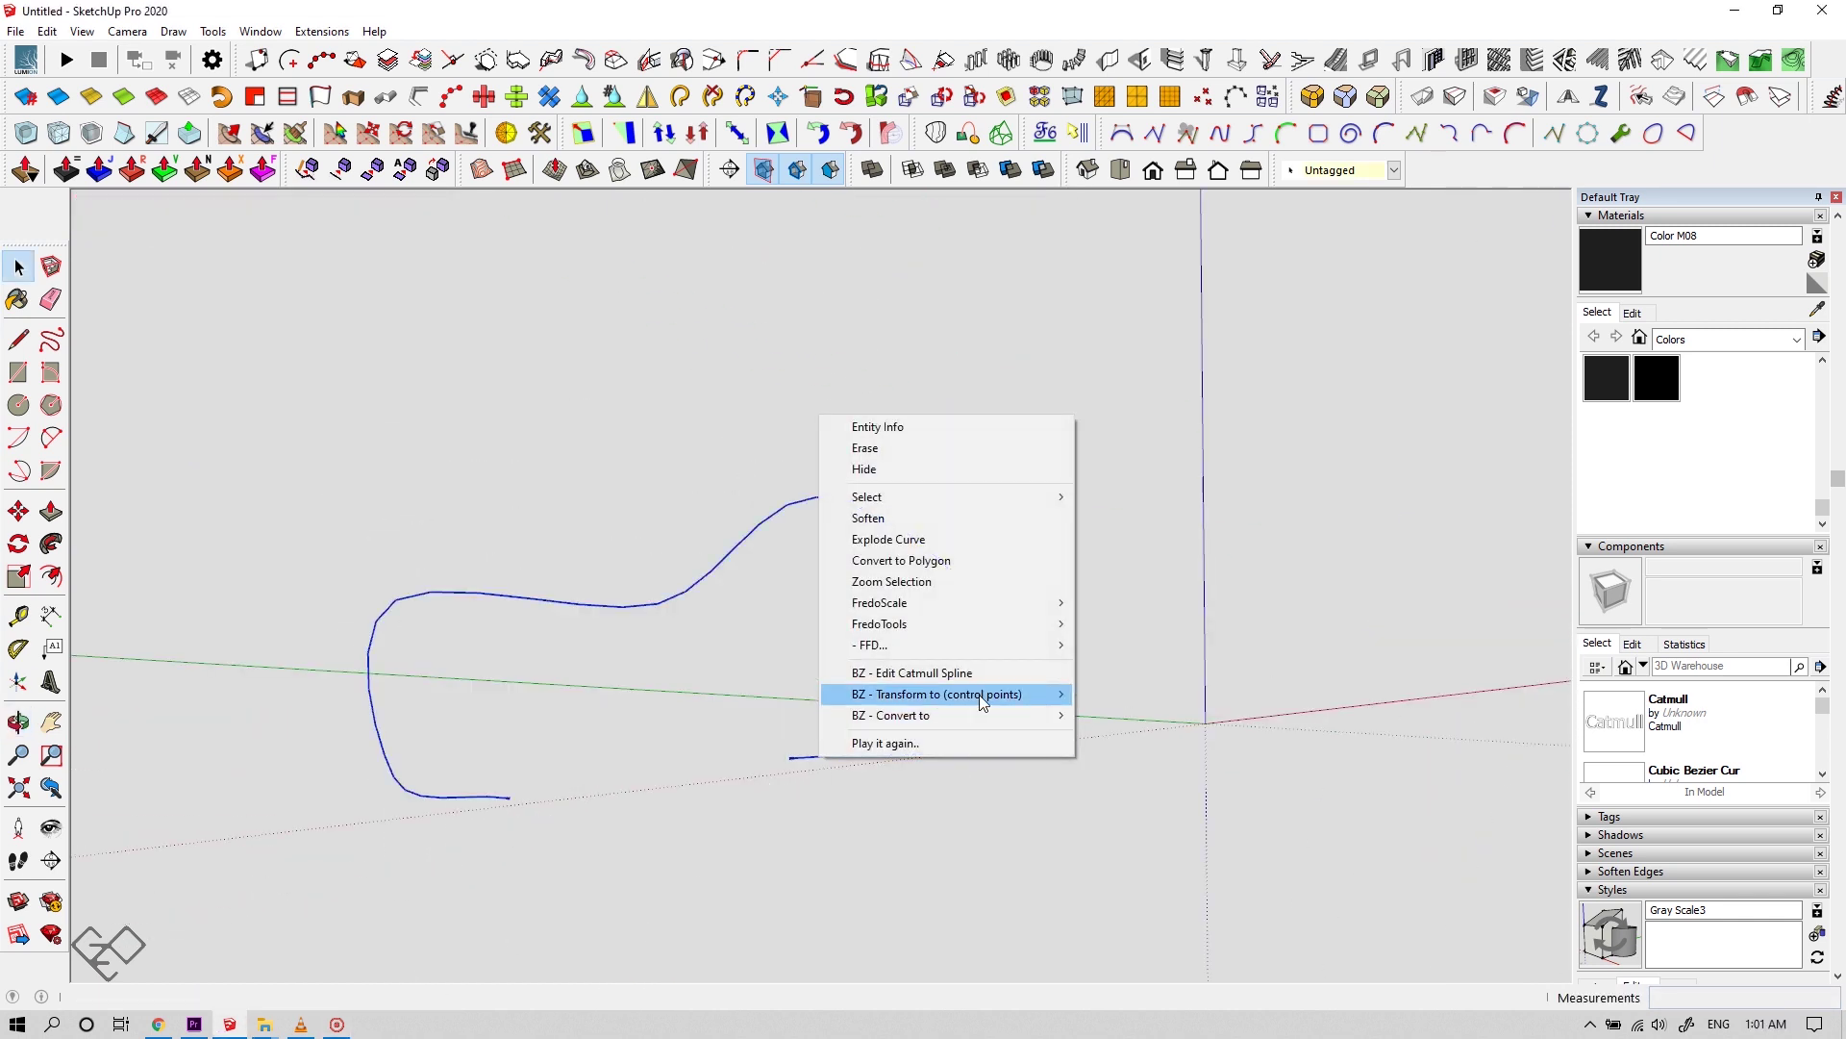
mouse_move(981, 701)
click(1163, 694)
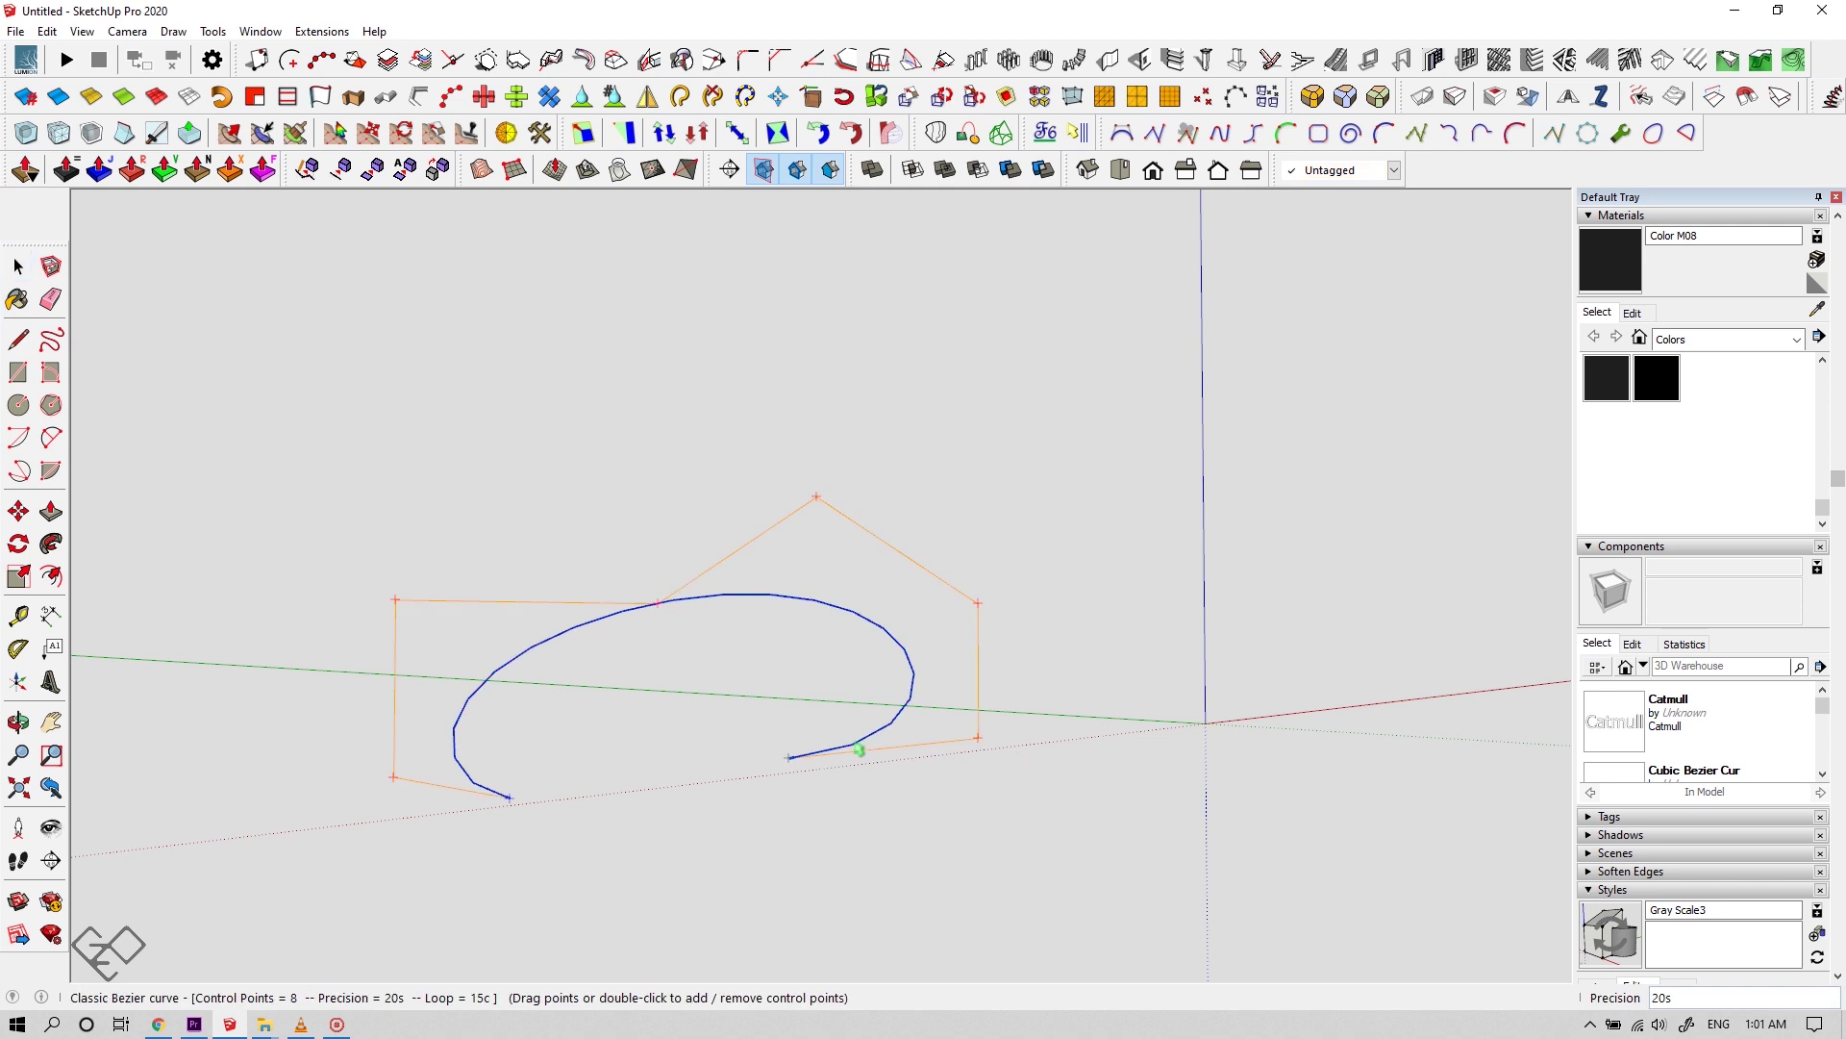
right_click(862, 748)
click(765, 746)
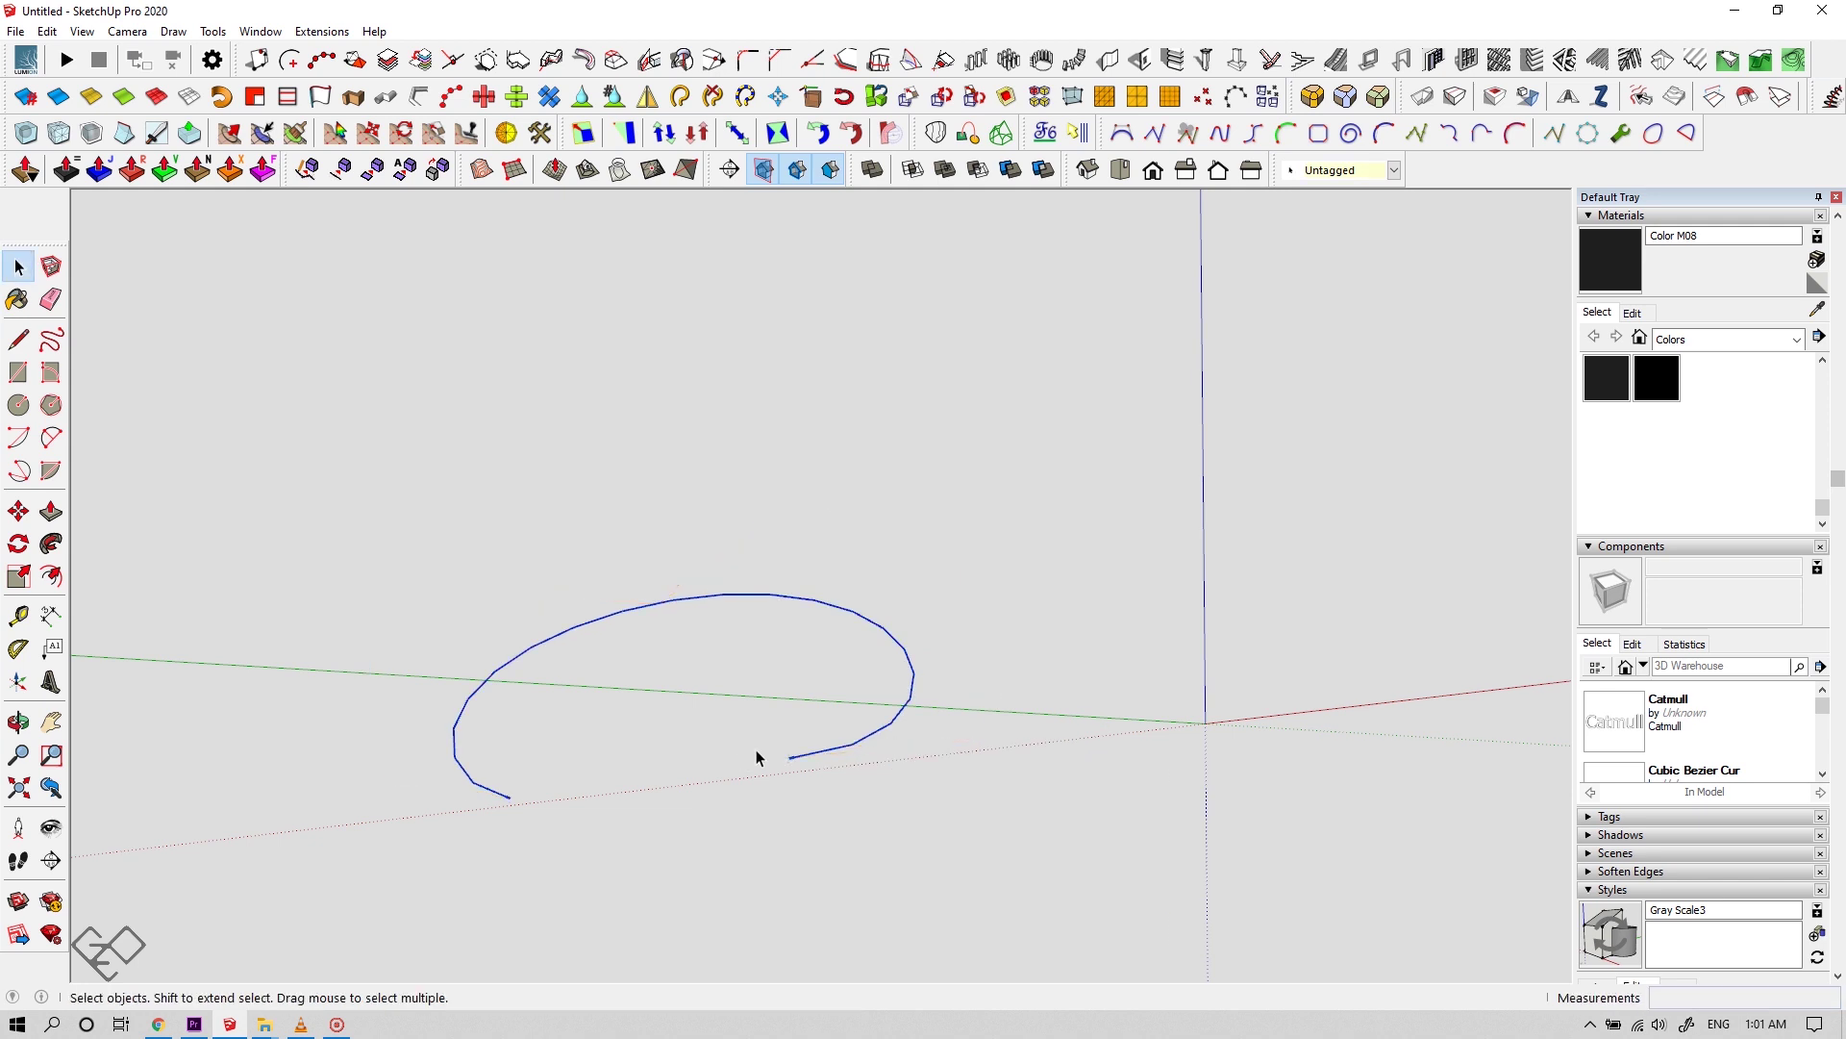
Rebuild the curve as Polyline Arc Corners, keeping the 5.00 m offset
right_click(825, 758)
mouse_move(1029, 686)
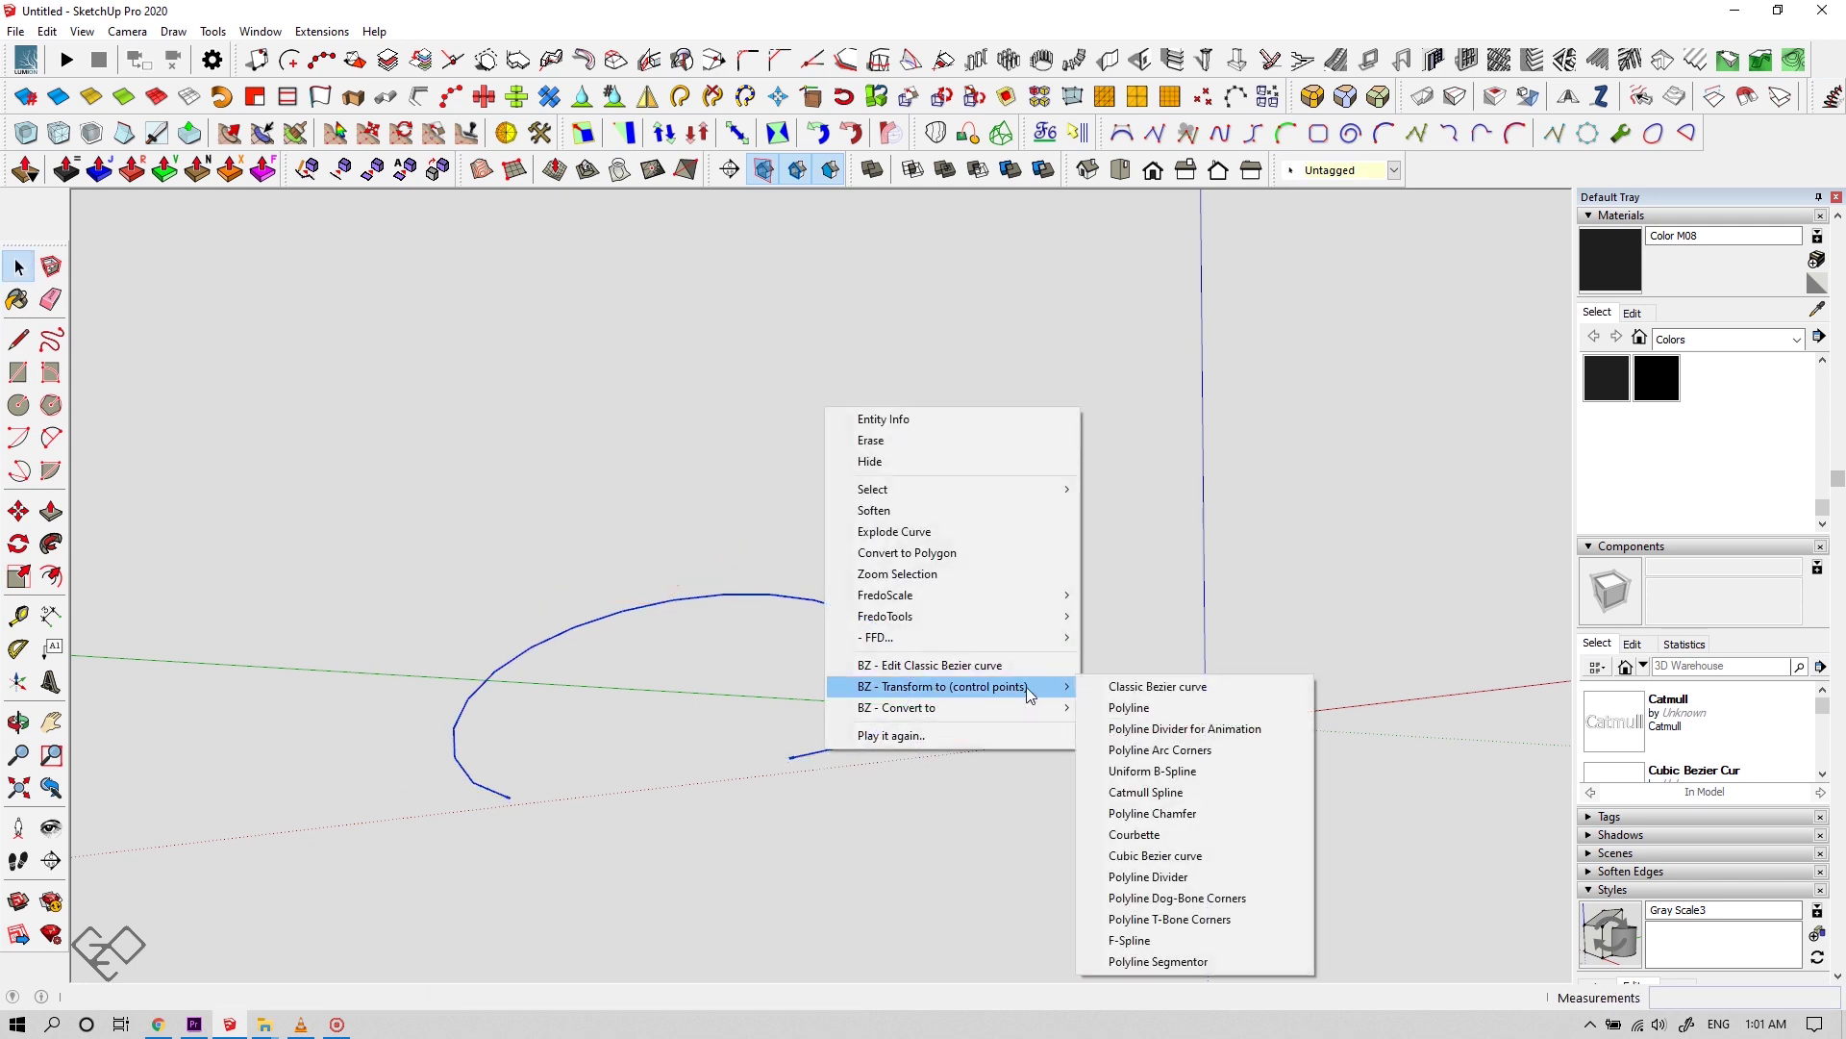
click(1159, 750)
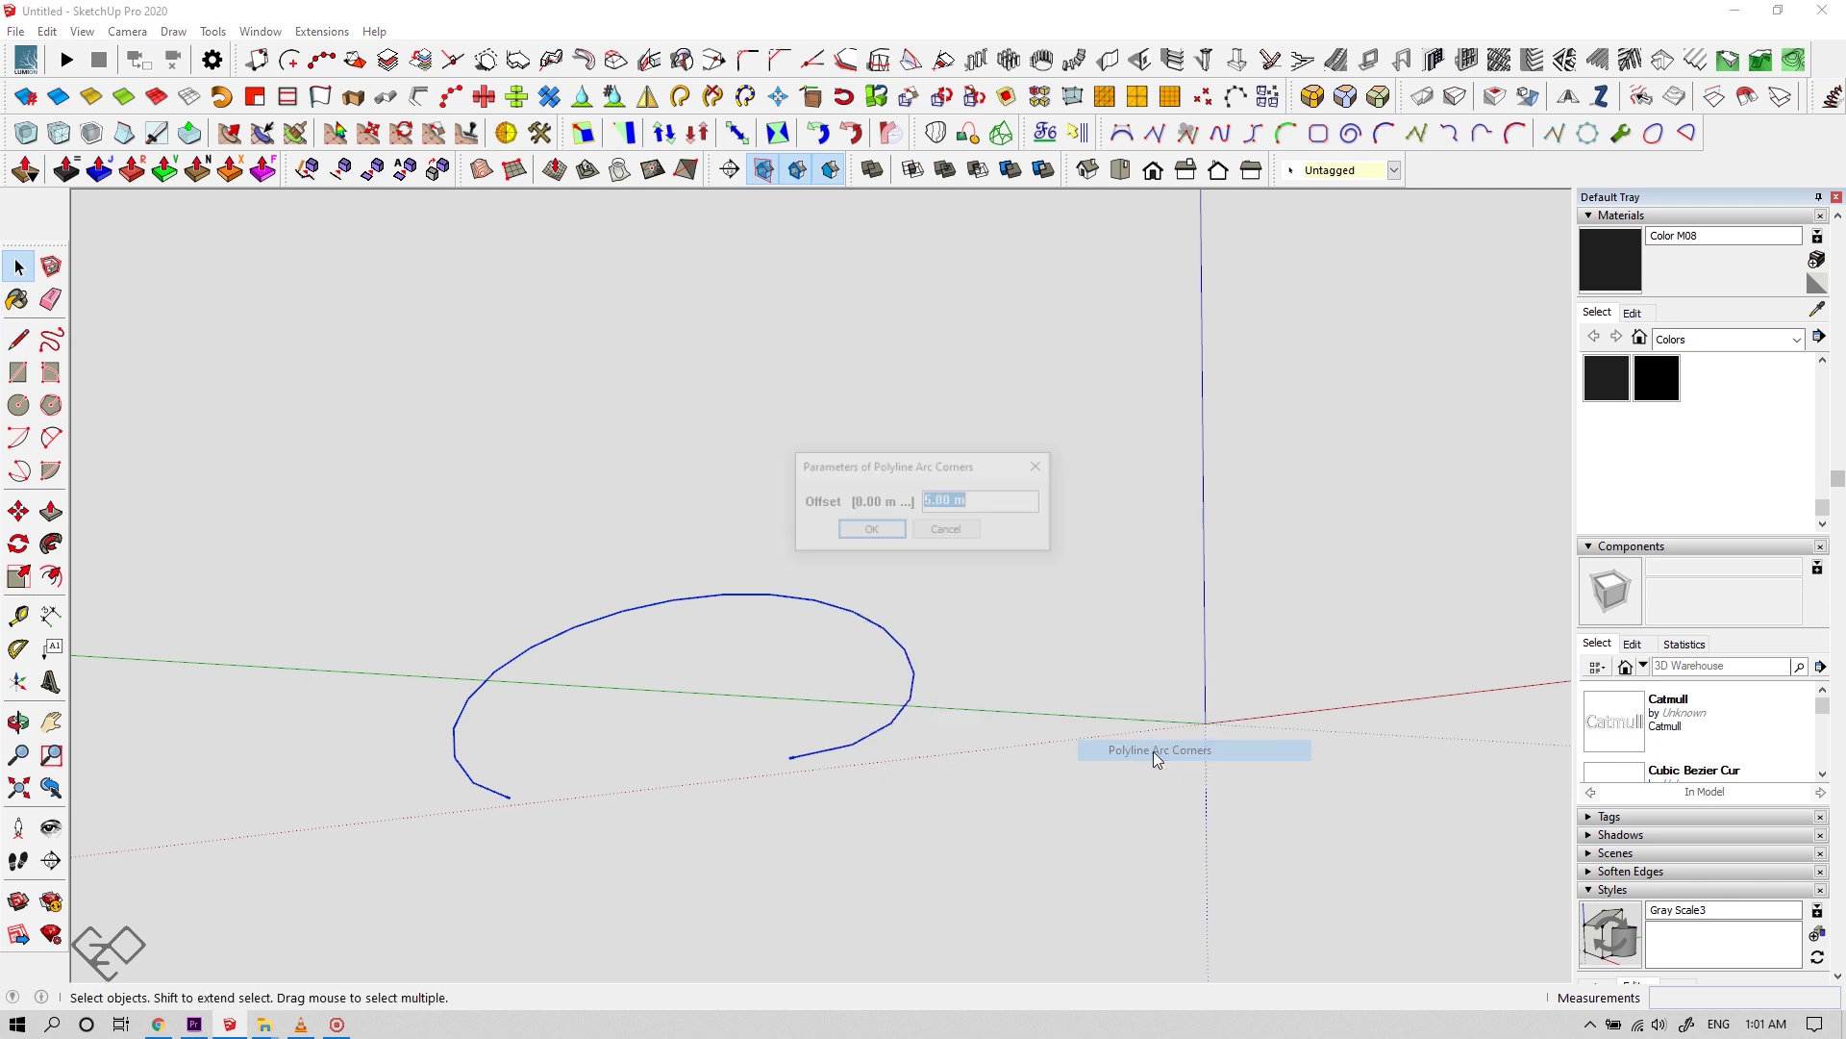
click(872, 531)
middle_drag(799, 689, 890, 737)
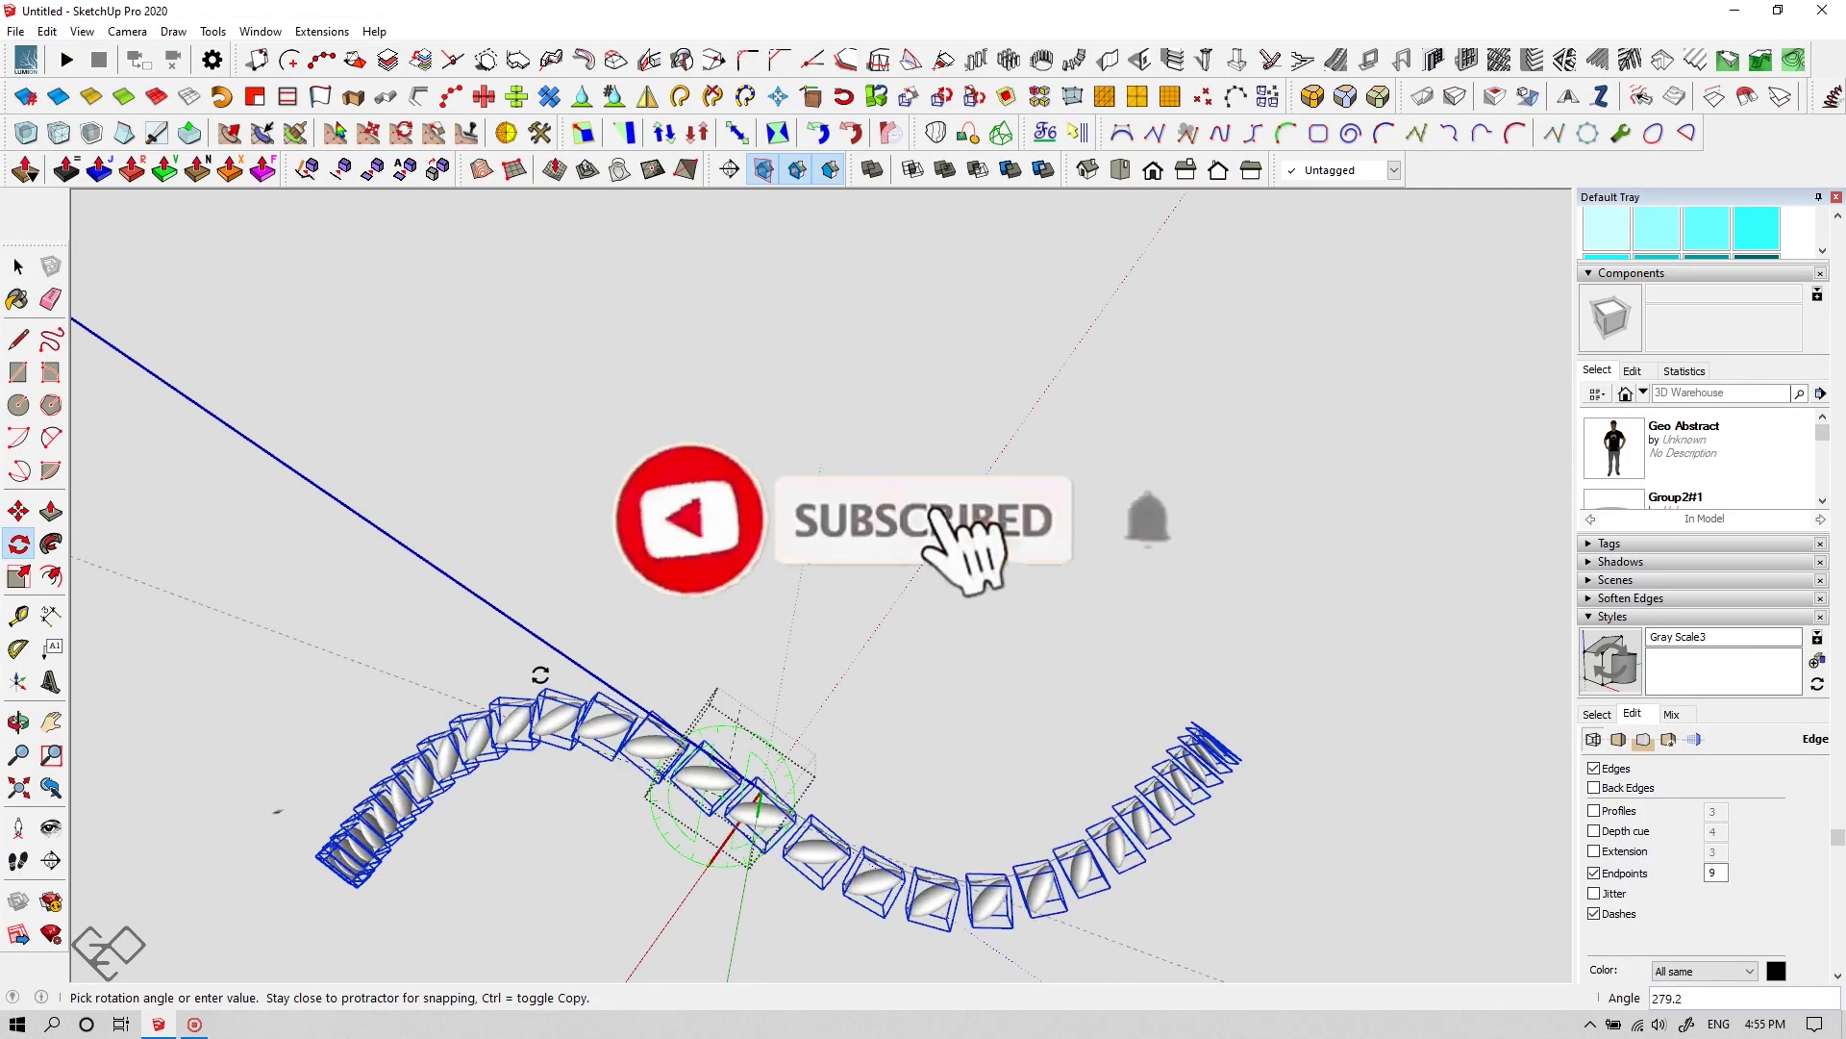
Fix the oval disc copies at their new rotation angle, return to Select, and exit the group
click(956, 590)
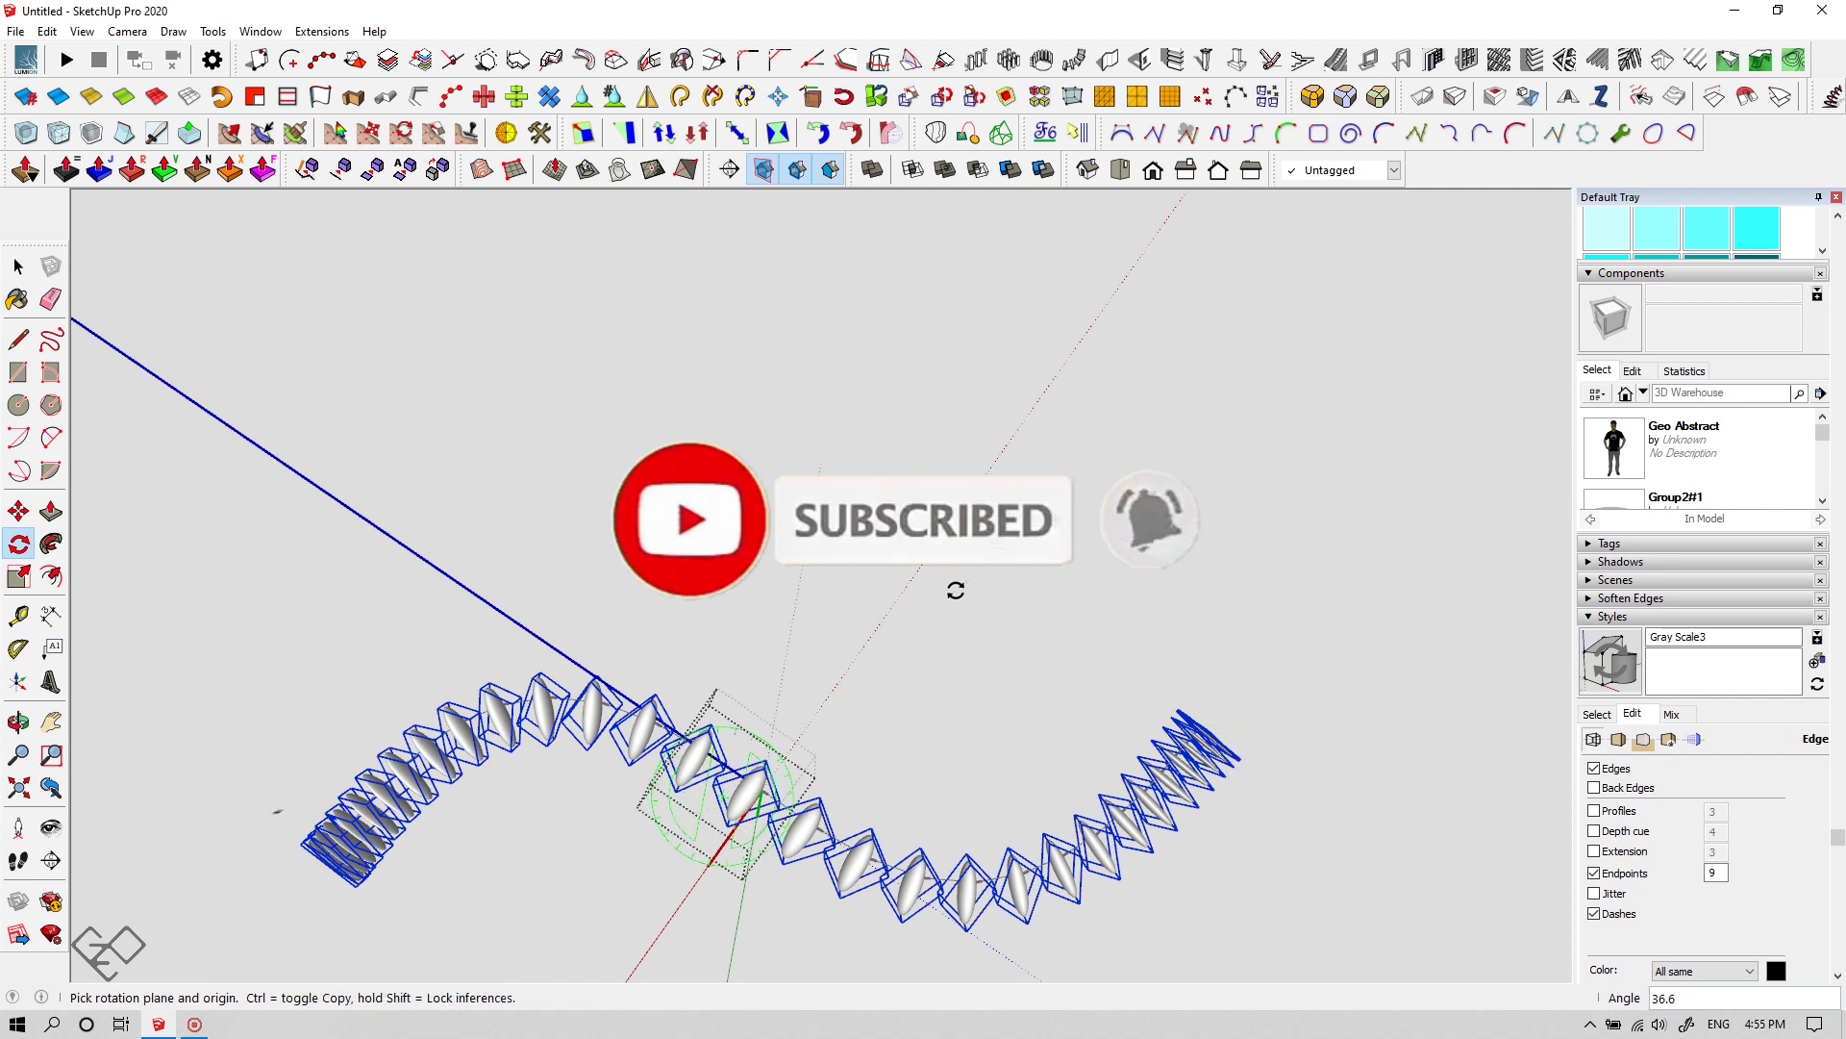
key(space)
click(1022, 679)
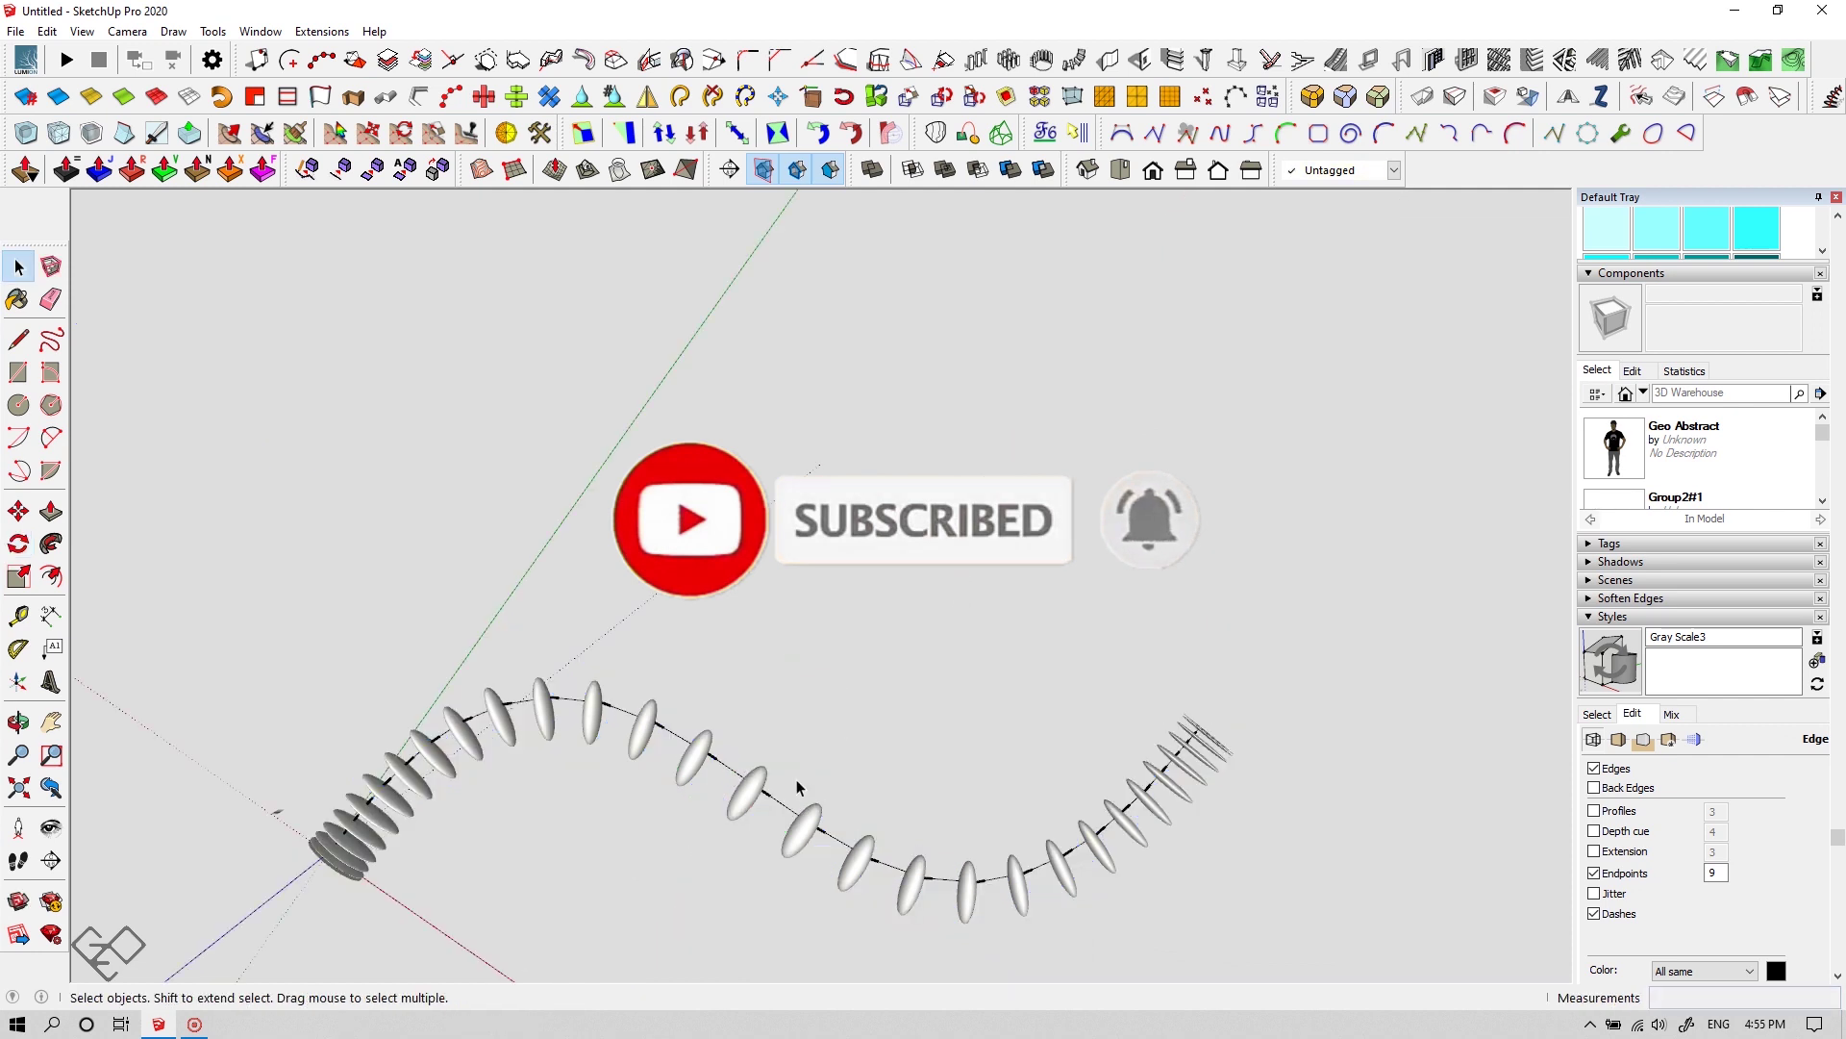
scroll(806, 781, down, 4)
middle_drag(874, 804, 1164, 712)
scroll(904, 714, up, 3)
mouse_move(846, 726)
middle_down()
mouse_move(964, 667)
mouse_move(894, 610)
mouse_move(1311, 709)
mouse_move(107, 850)
middle_up()
scroll(965, 668, up, 2)
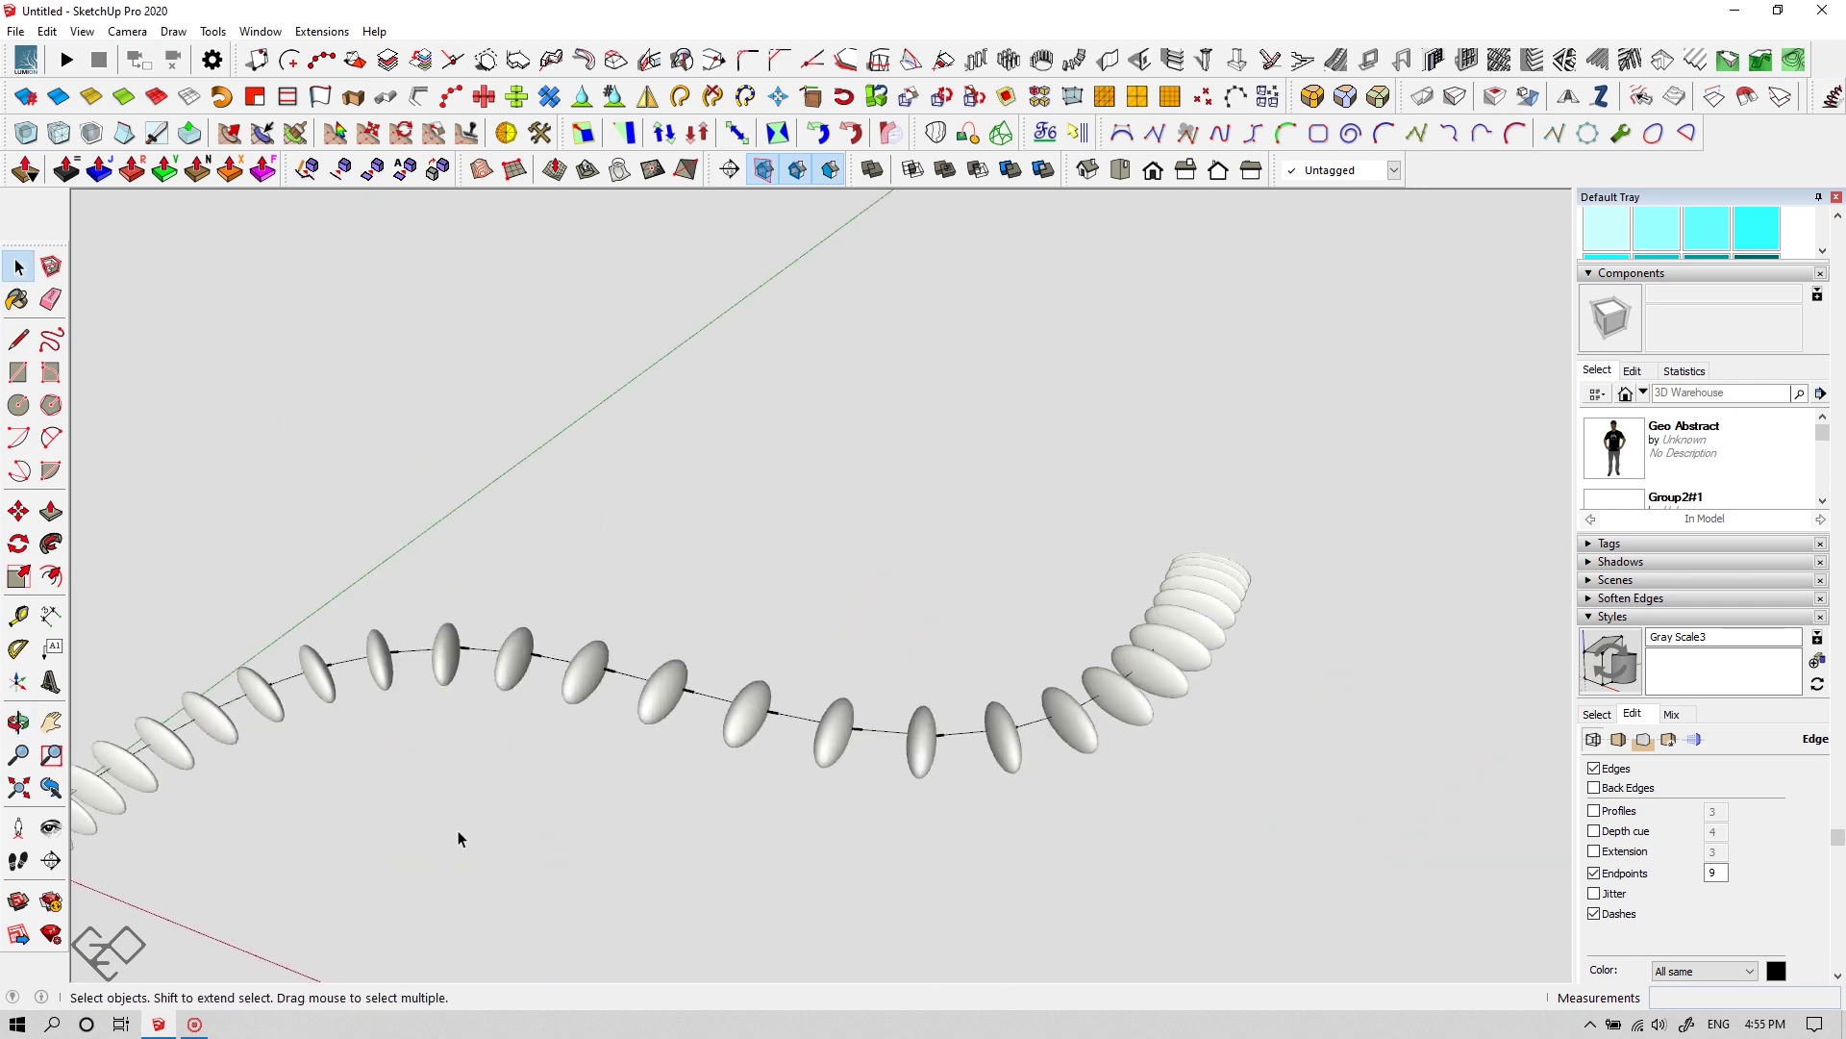